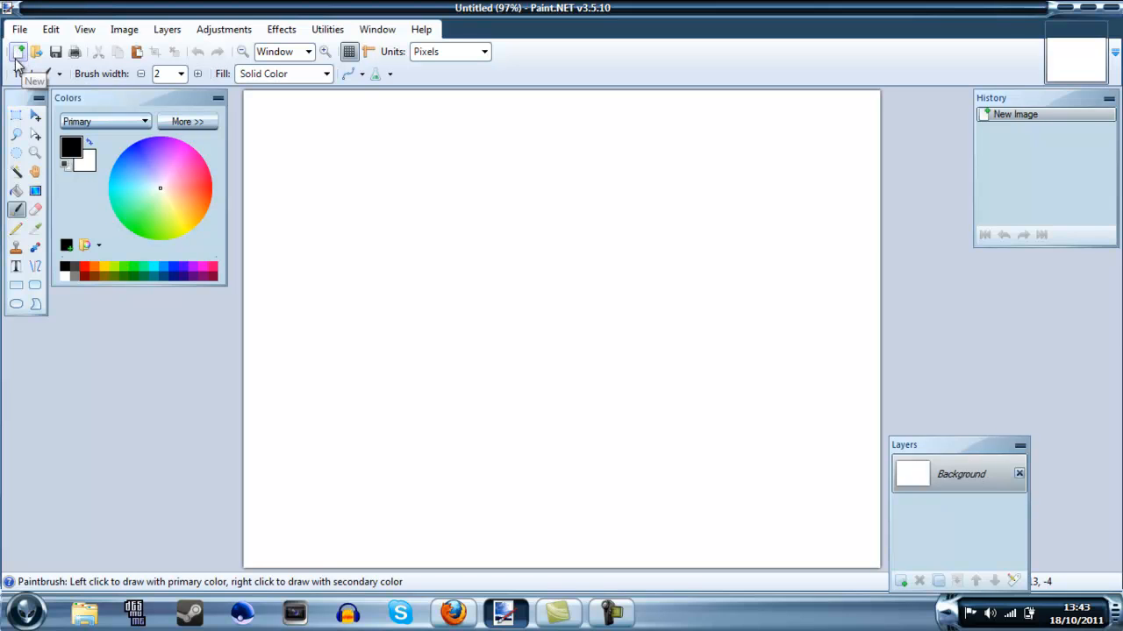
Create a new image 30 pixels wide and 30 pixels high, keeping the resolution in pixels/inch.
left_click(16, 50)
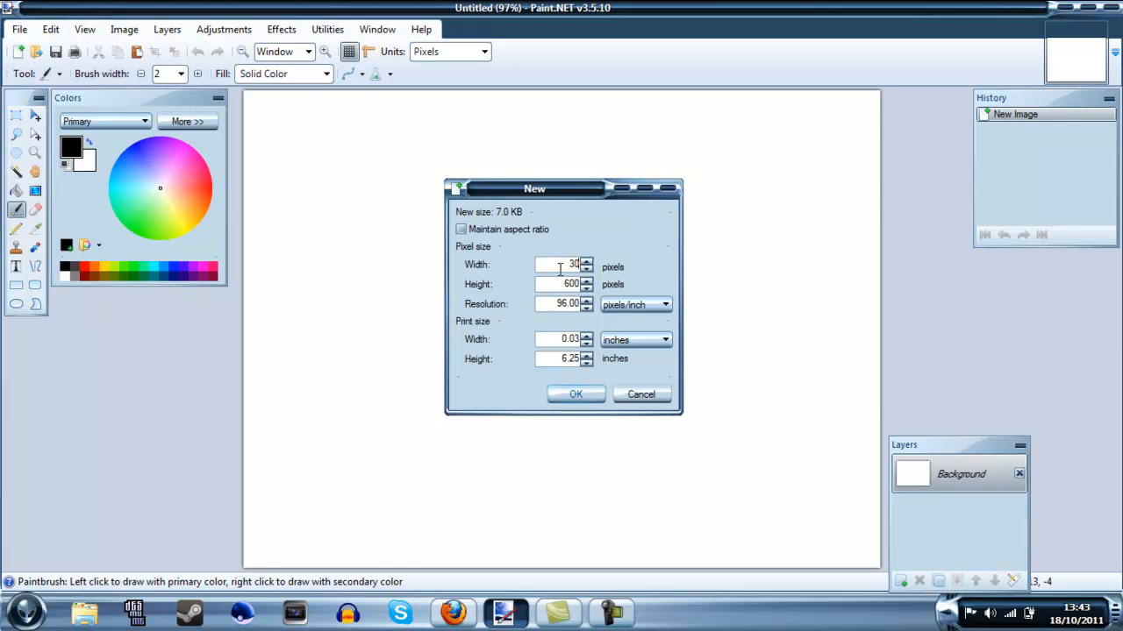
type("30")
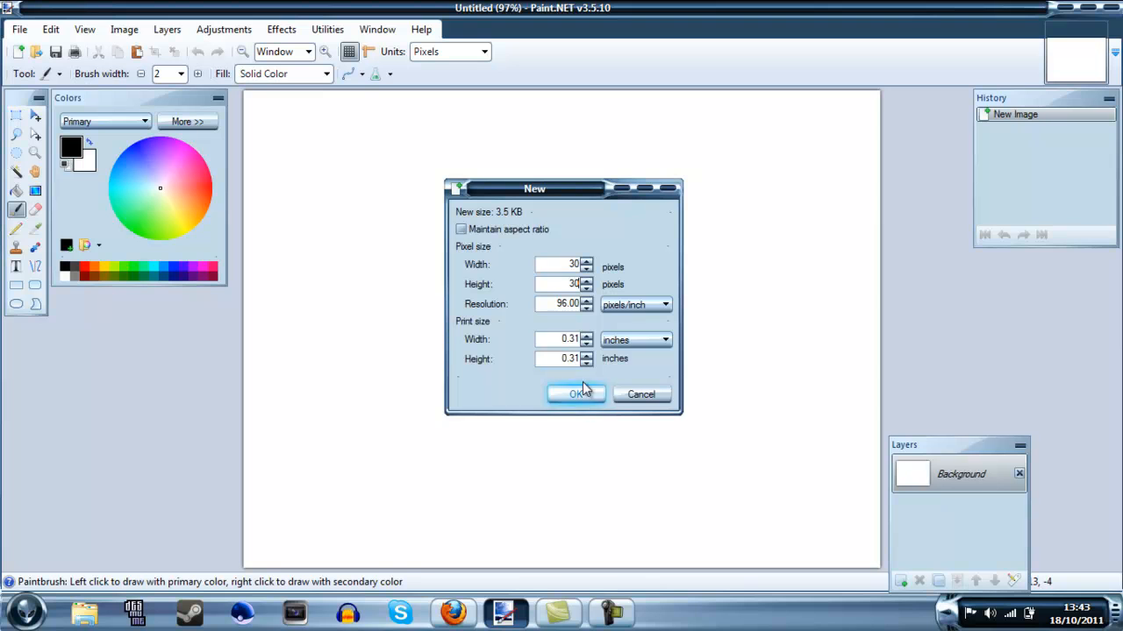
left_click(666, 309)
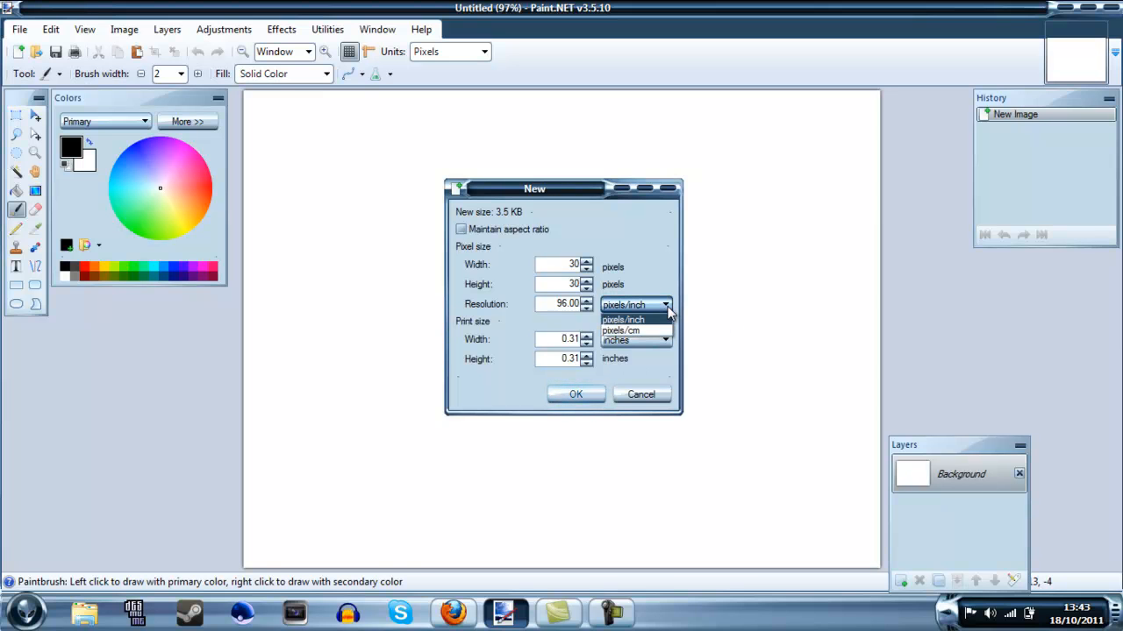
left_click(667, 307)
left_click(564, 392)
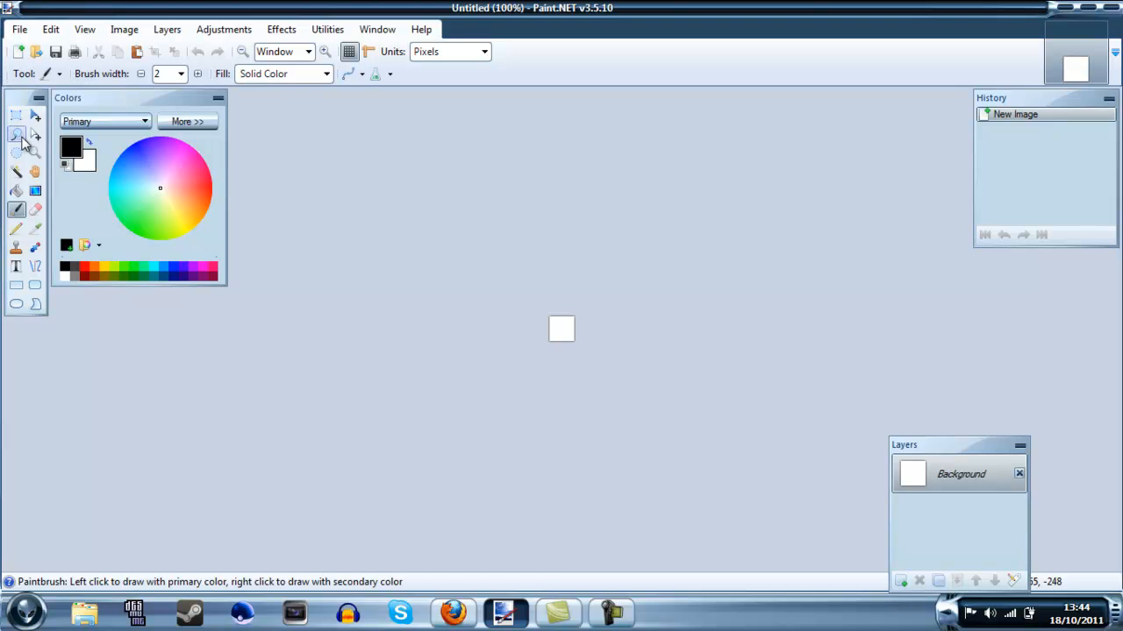
left_click(33, 153)
left_click(342, 241)
left_click(344, 241)
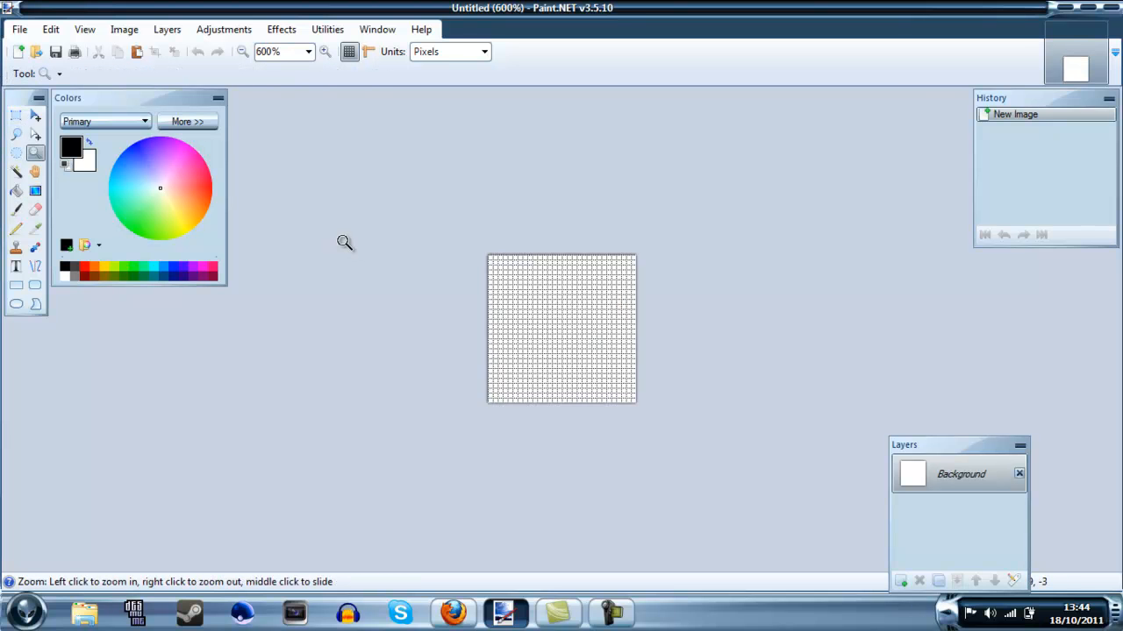
left_click(343, 241)
left_click(344, 241)
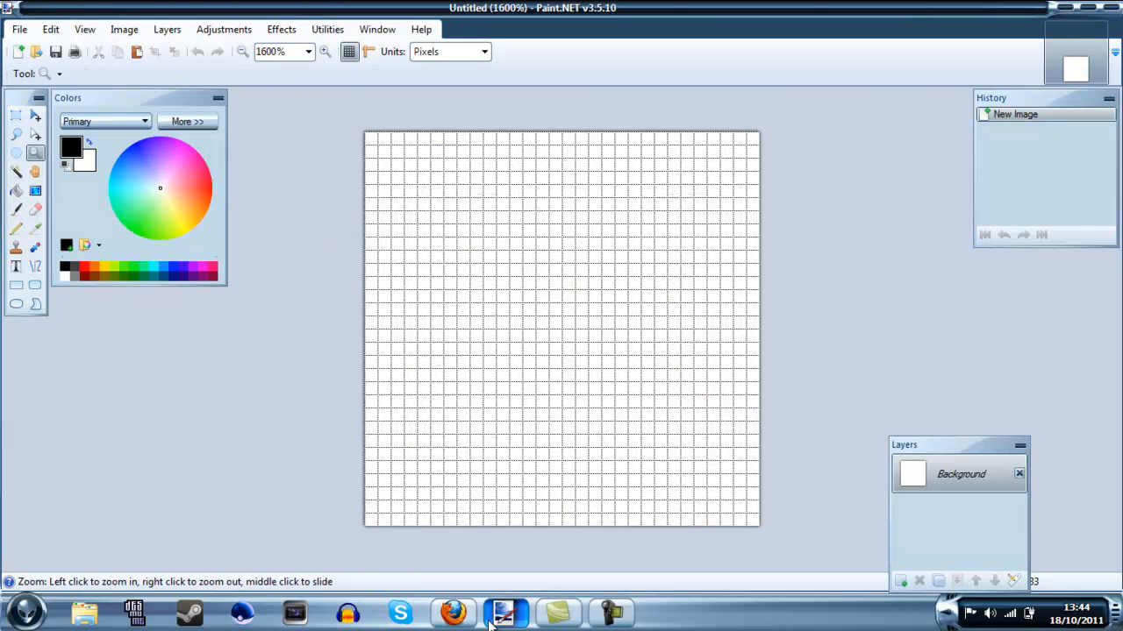
Switch to Firefox and find the Sprites table in the Bulbapedia article on Articuno.
left_click(451, 611)
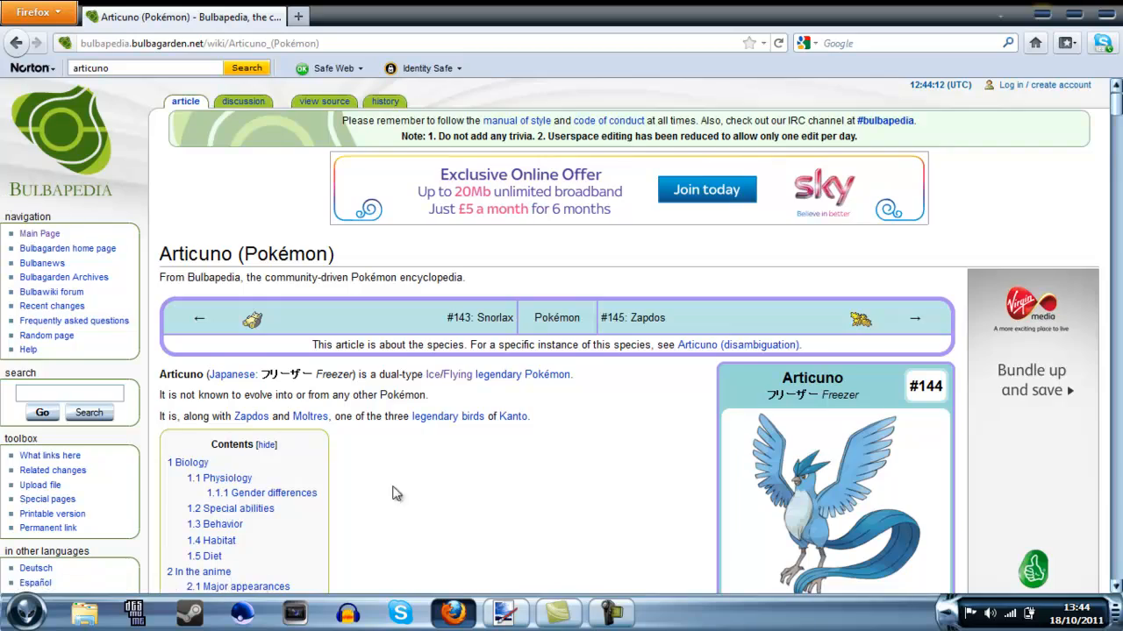
scroll(473, 395, "down", 20)
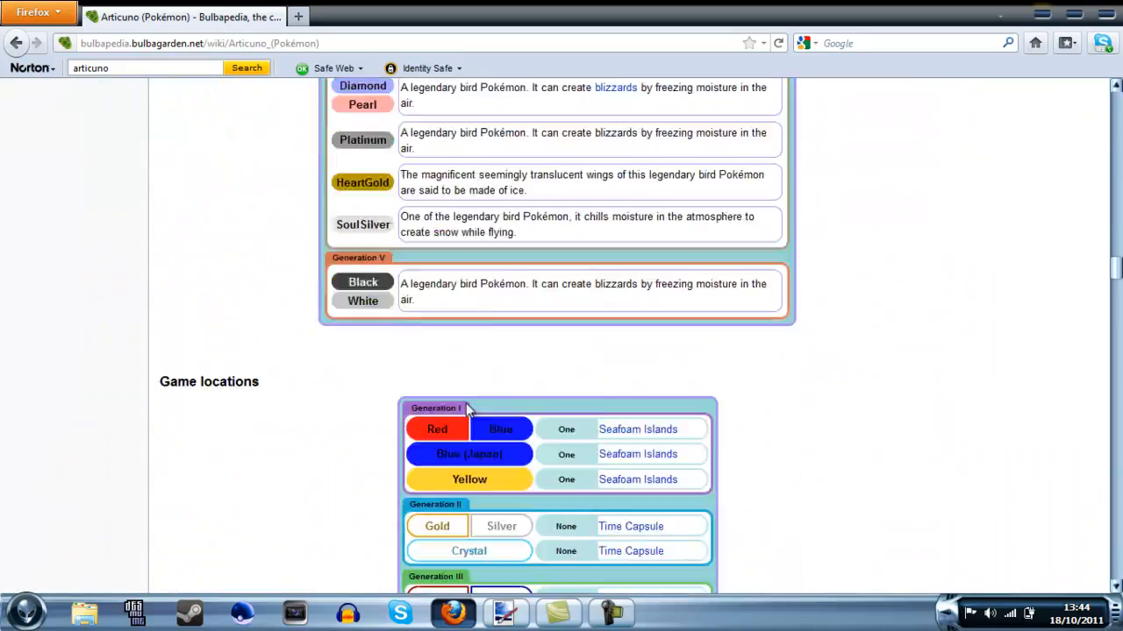
scroll(576, 394, "down", 20)
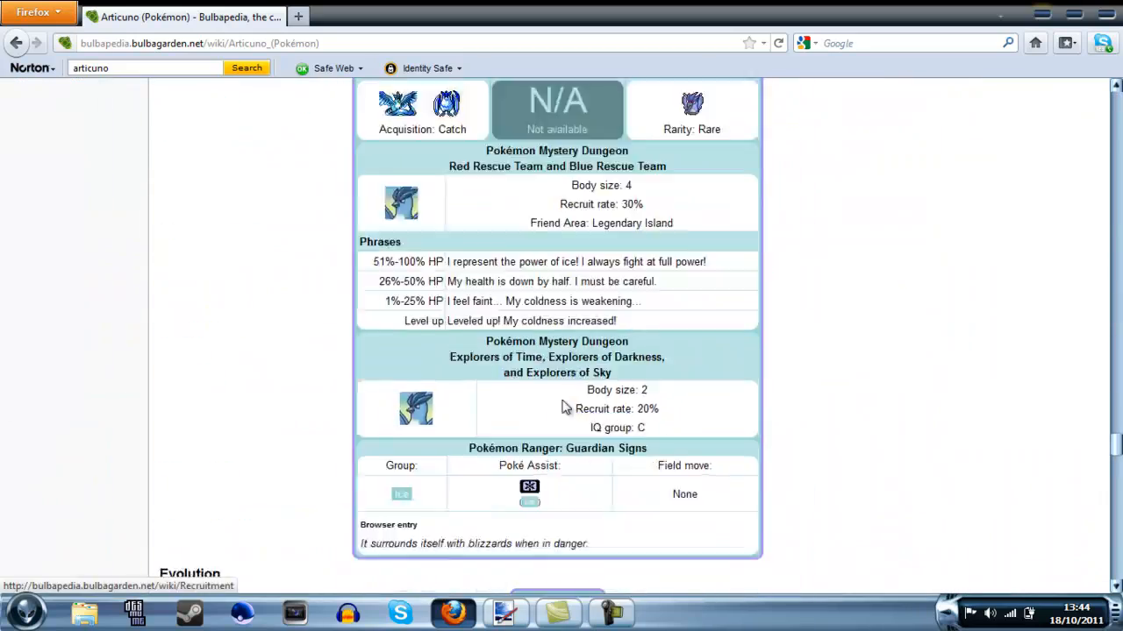
scroll(564, 408, "down", 9)
scroll(515, 387, "down", 8)
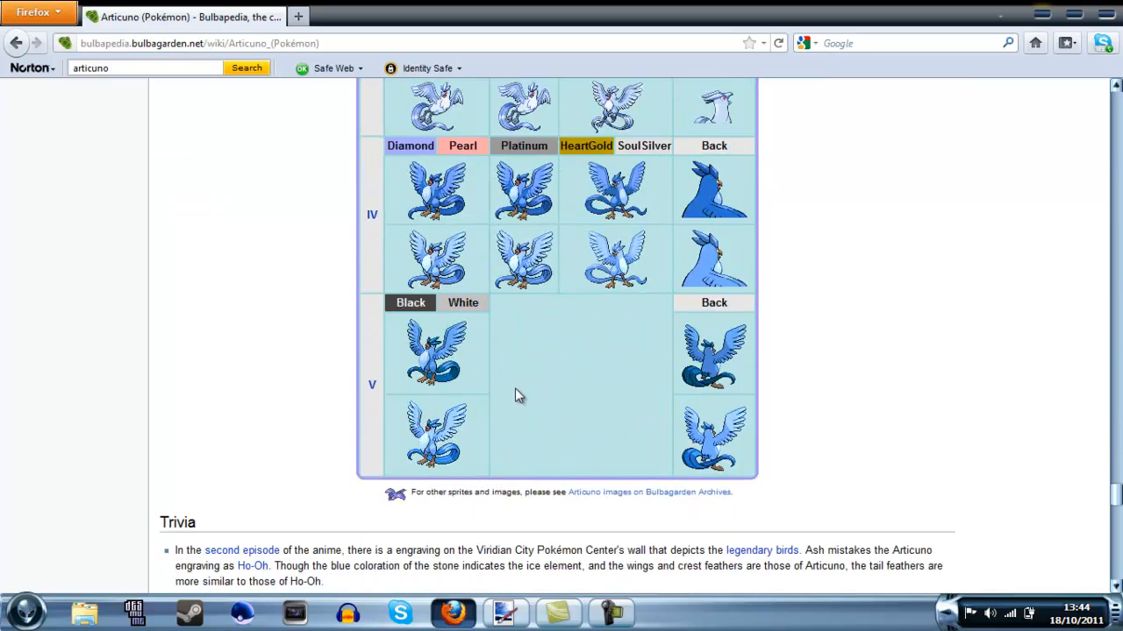
scroll(438, 421, "up", 15)
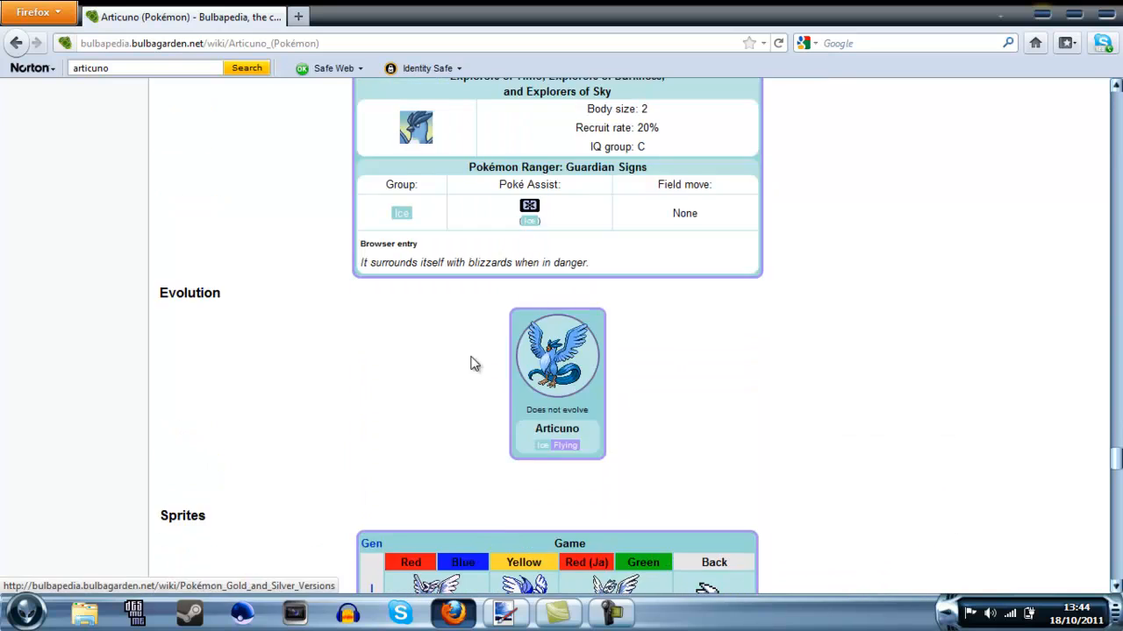
scroll(474, 363, "up", 5)
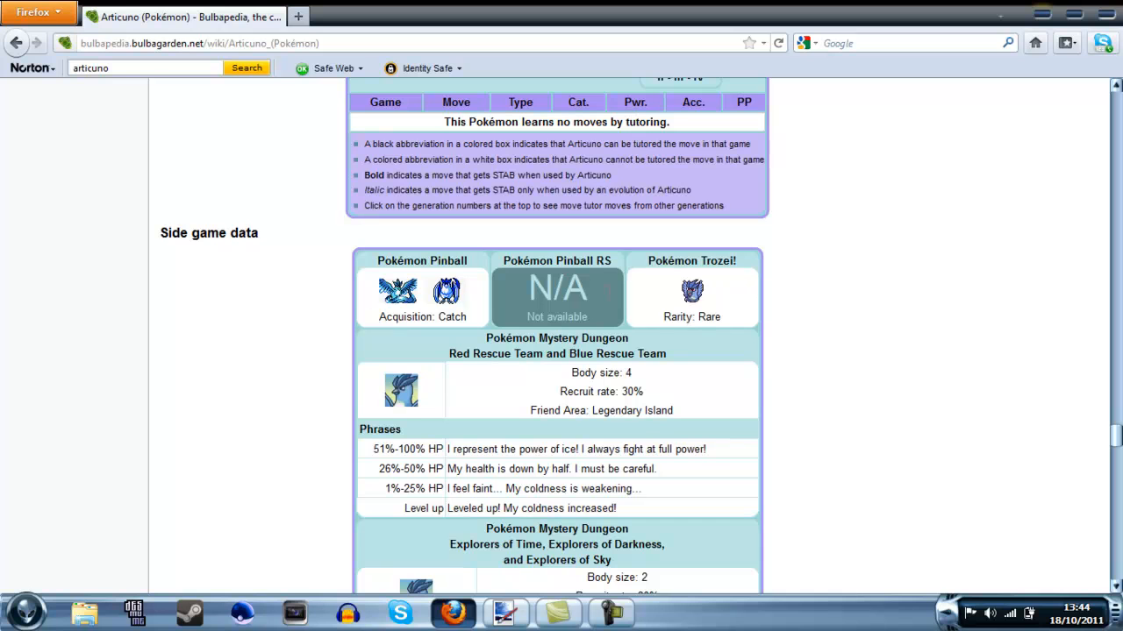
scroll(549, 331, "down", 15)
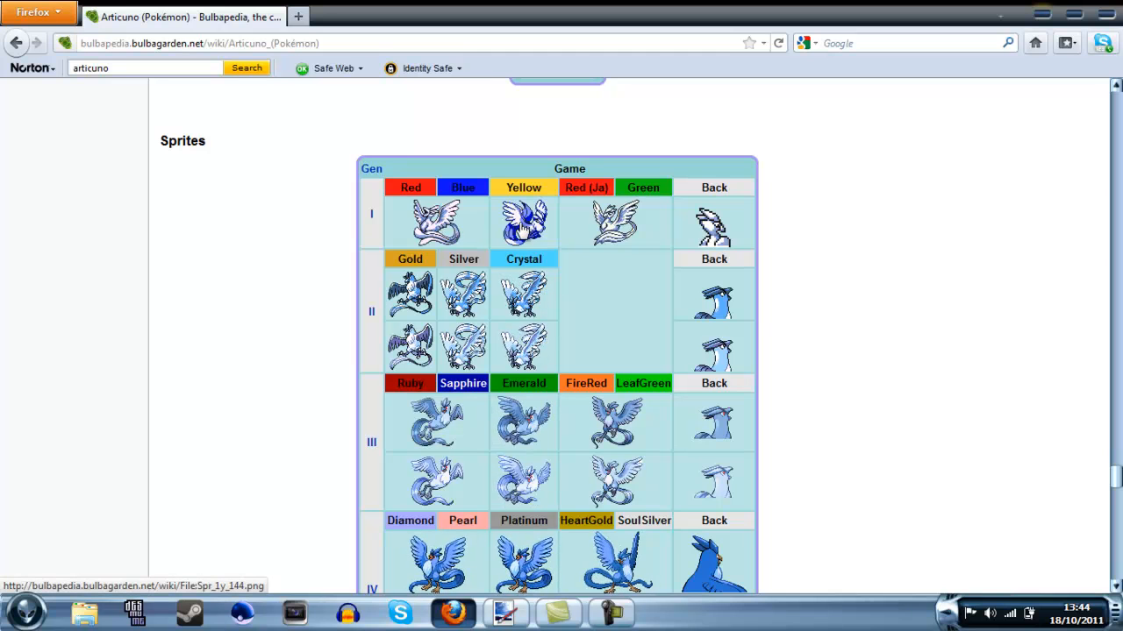
Copy Articuno's Generation I Red/Blue sprite and replace it on the clipboard with the Generation I Yellow sprite.
right_click(428, 226)
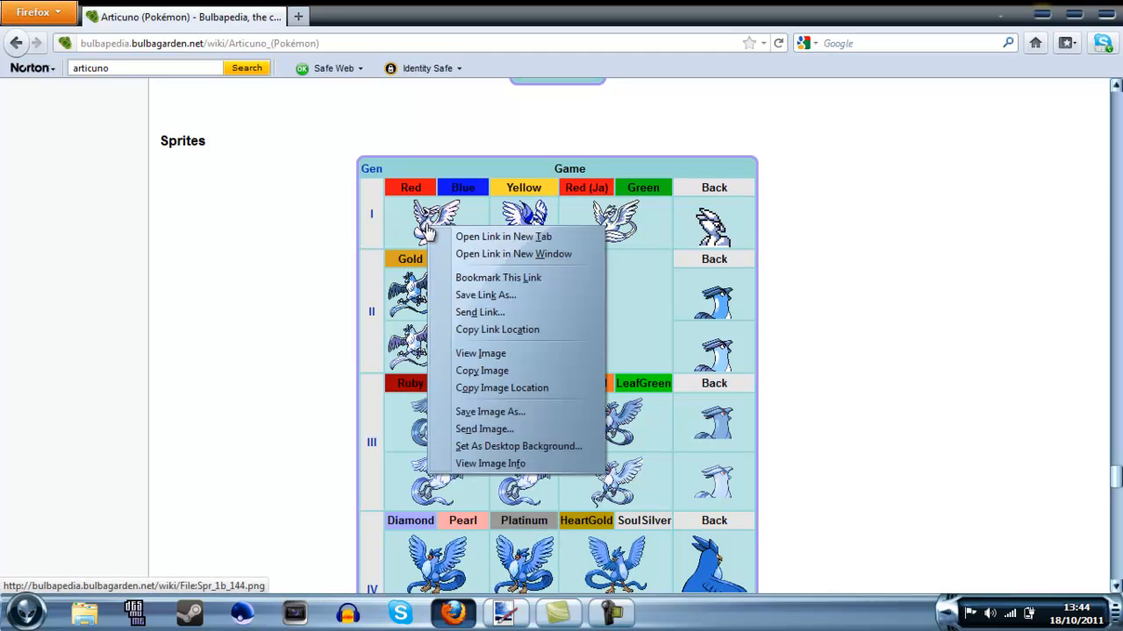
left_click(488, 372)
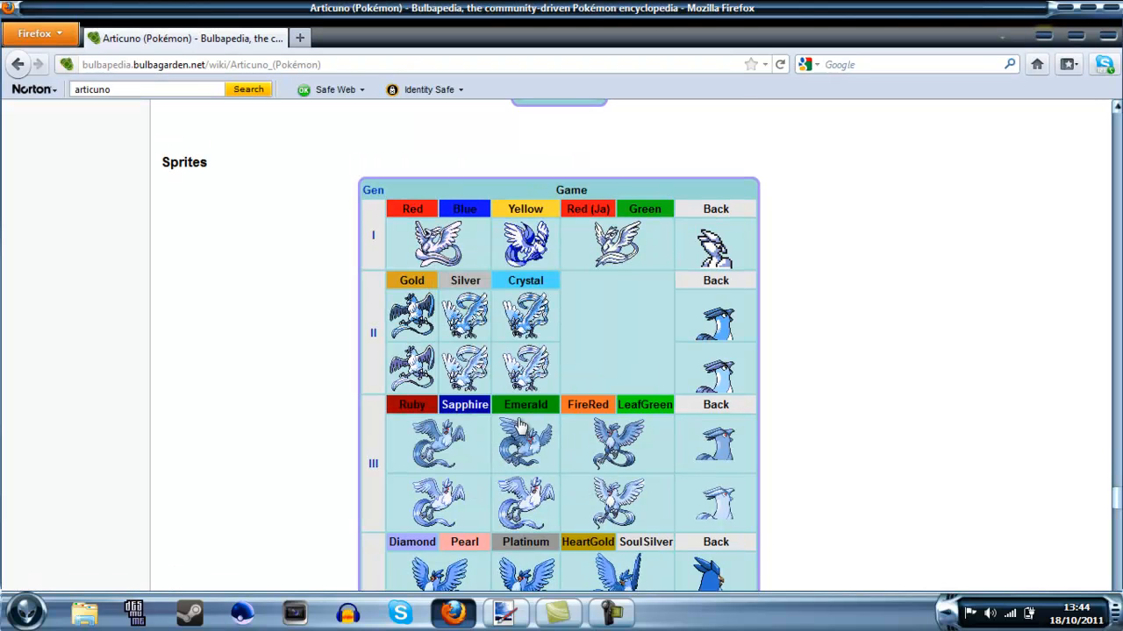
scroll(475, 390, "down", 2)
right_click(526, 147)
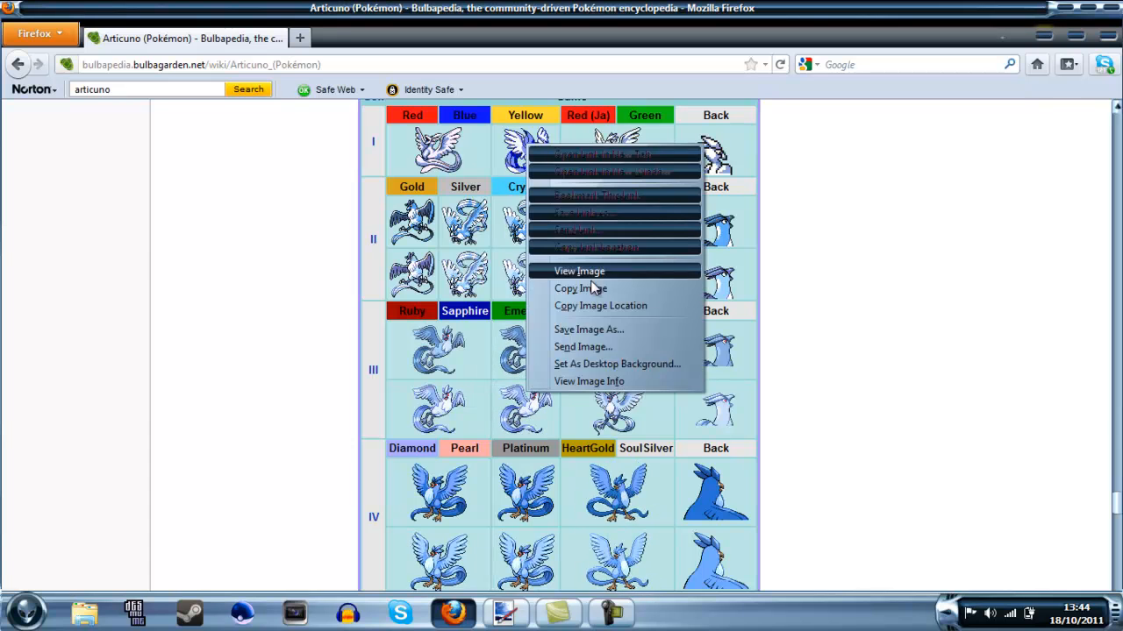
left_click(597, 292)
scroll(468, 383, "down", 4)
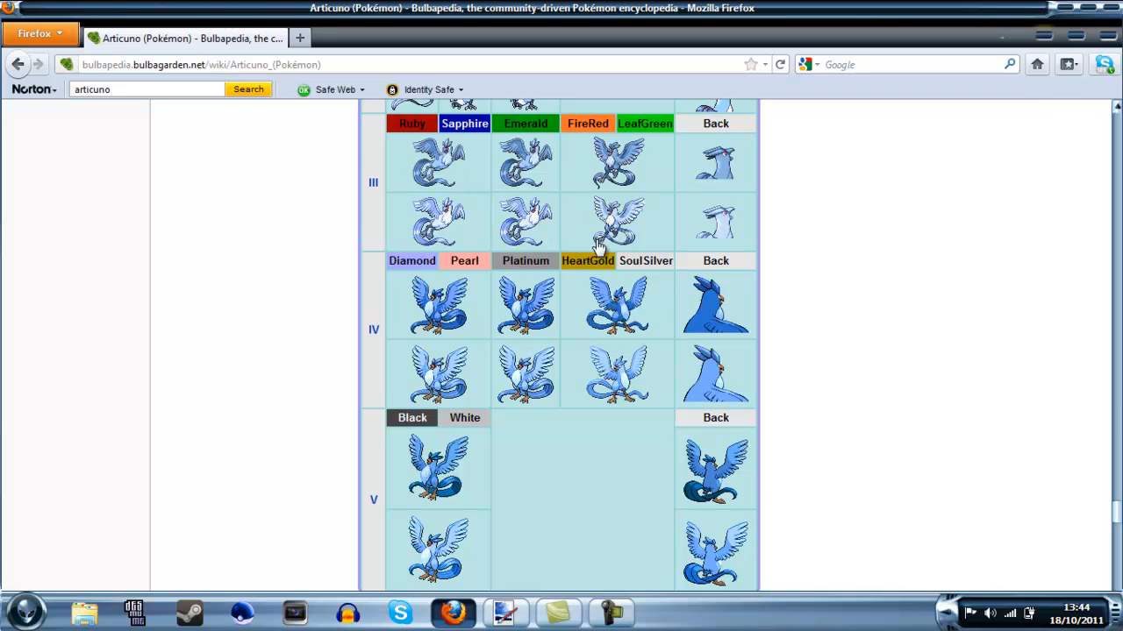
scroll(539, 529, "down", 2)
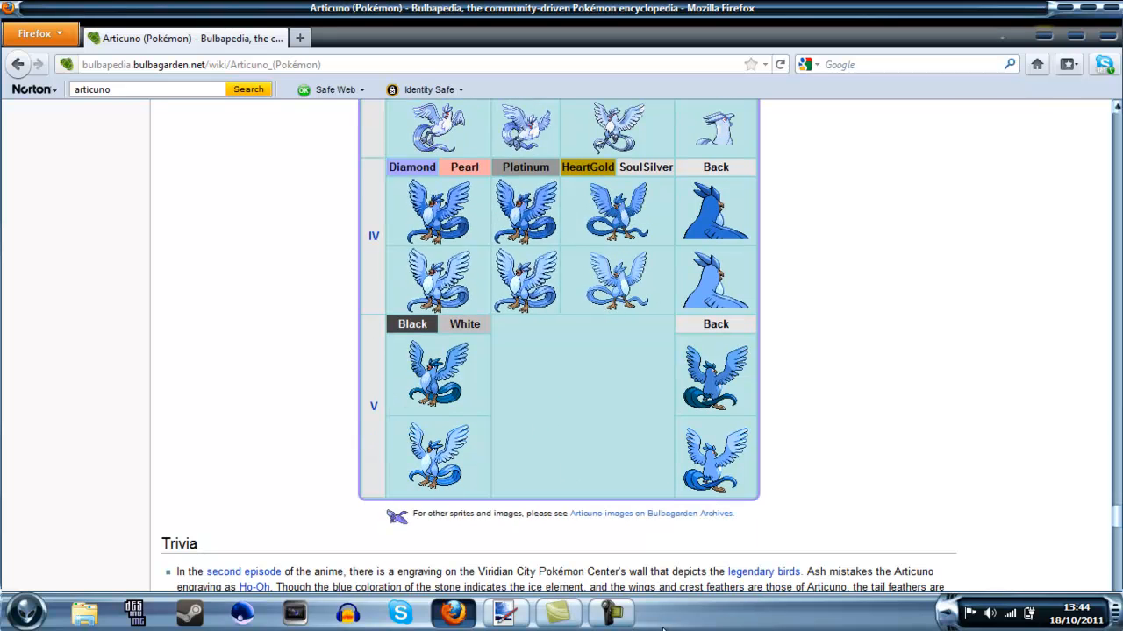
Switch to Paint.NET, paste the Yellow sprite with the canvas size kept, and erase it before selecting the whole canvas.
left_click(505, 612)
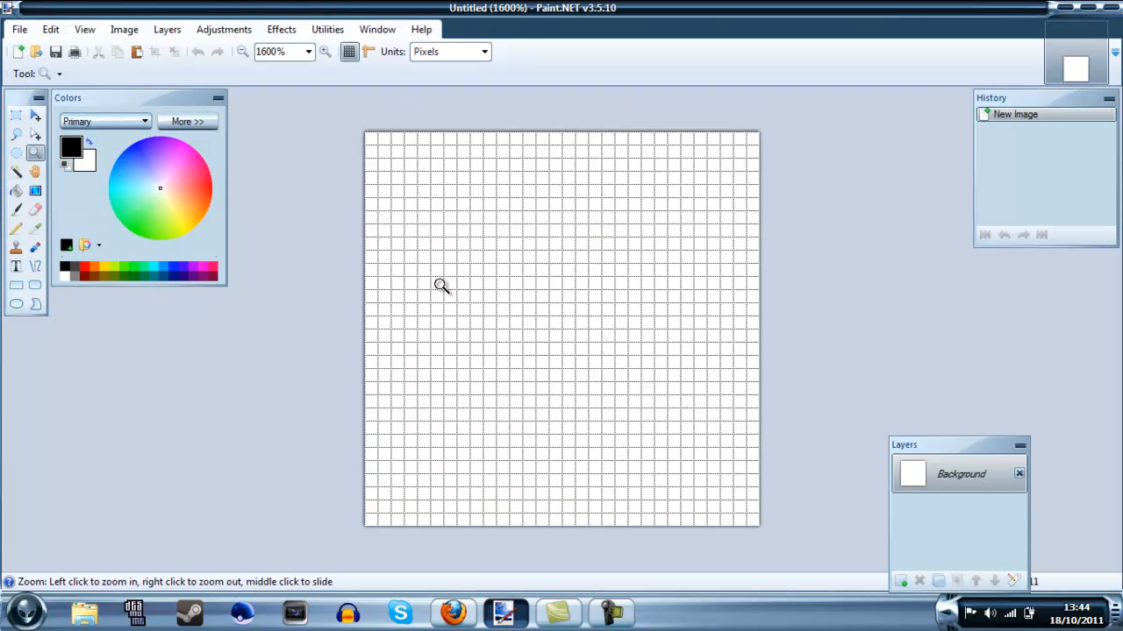
key("ctrl+v")
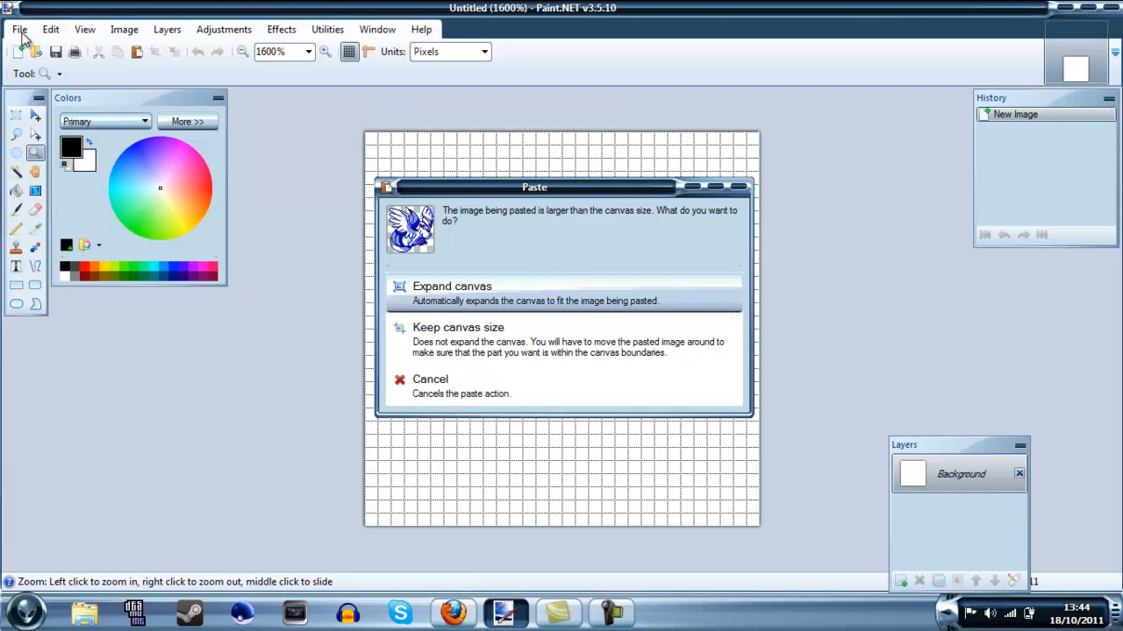
left_click(467, 348)
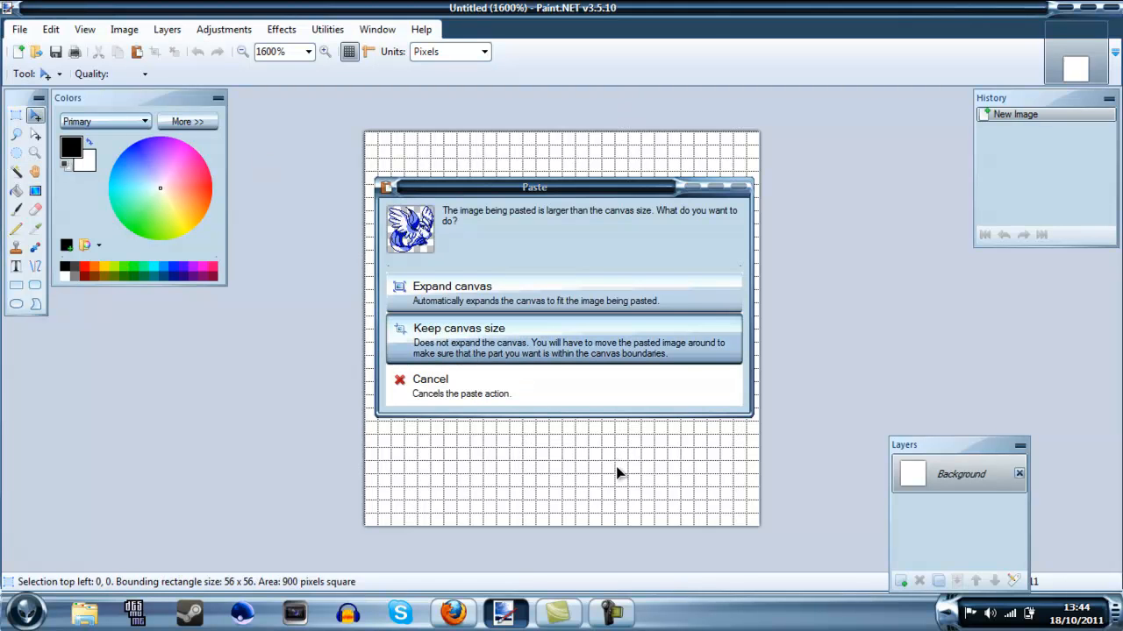
left_click_drag(618, 466, 296, 312)
key("Delete")
left_click(51, 25)
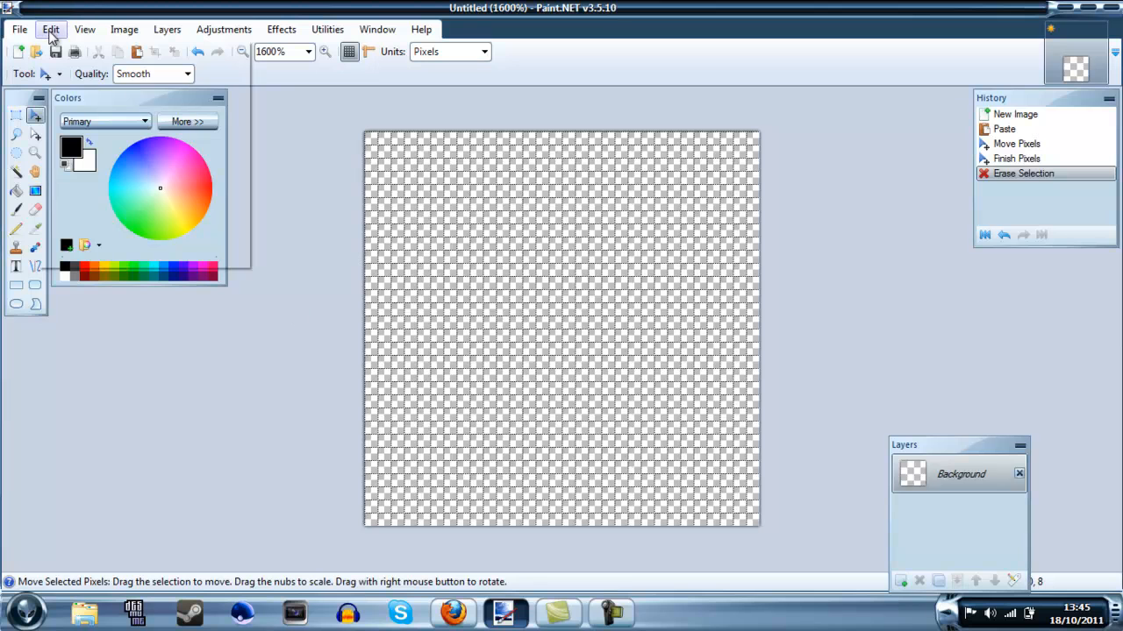
left_click(177, 342)
Switch to Firefox and copy Articuno's Generation III Ruby/Sapphire sprite from the Sprites table.
left_click(453, 613)
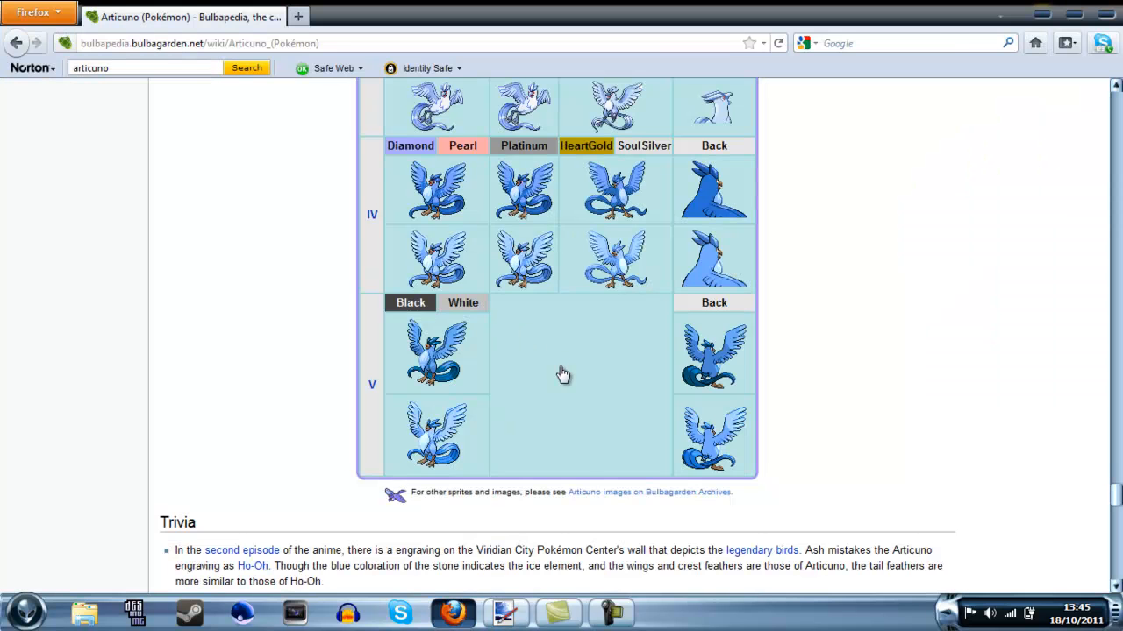
scroll(562, 375, "up", 6)
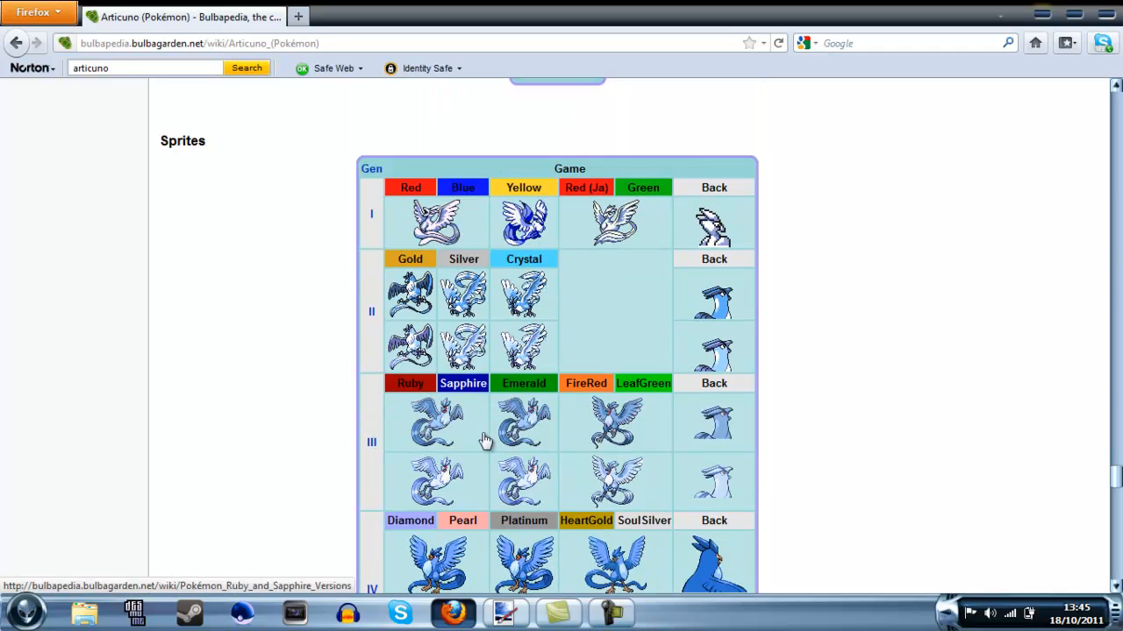
scroll(485, 440, "down", 2)
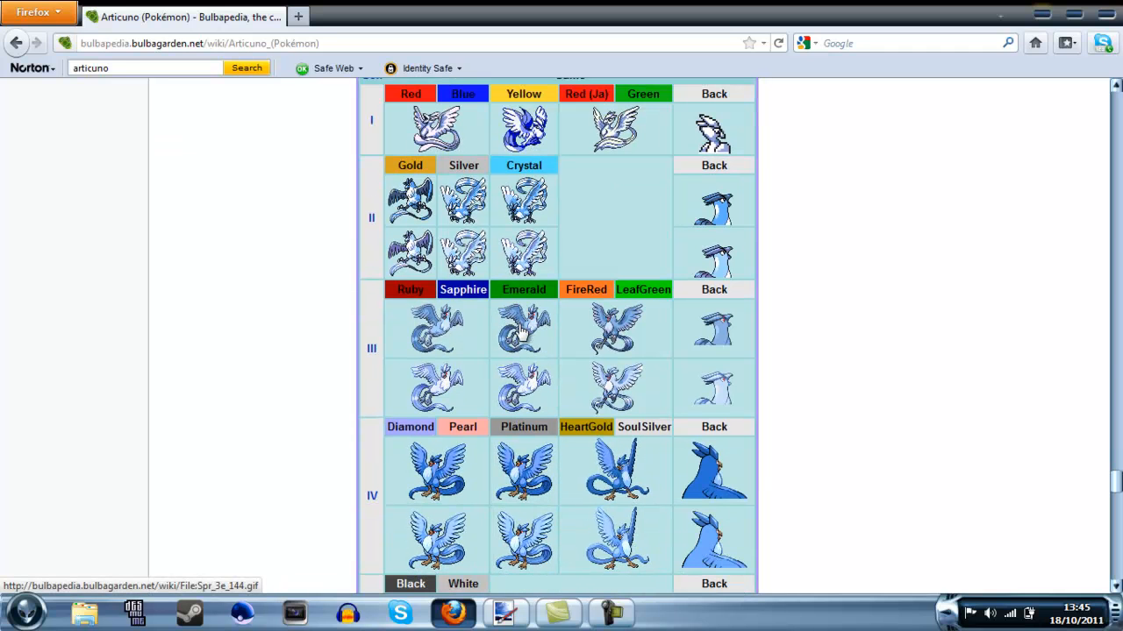
right_click(436, 322)
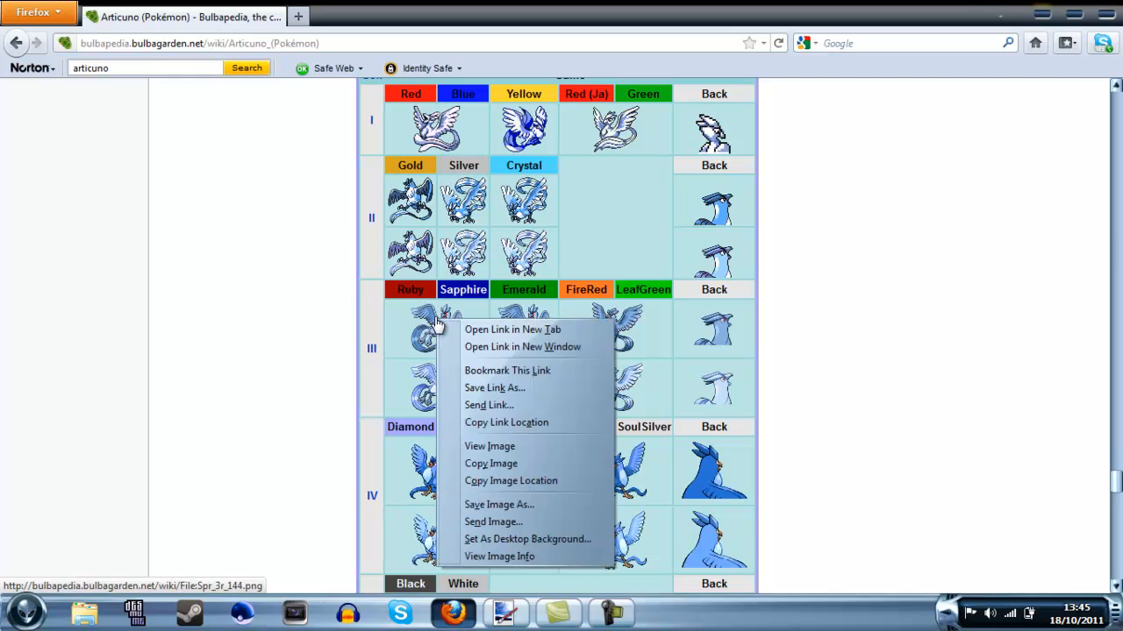
left_click(487, 462)
scroll(487, 461, "down", 4)
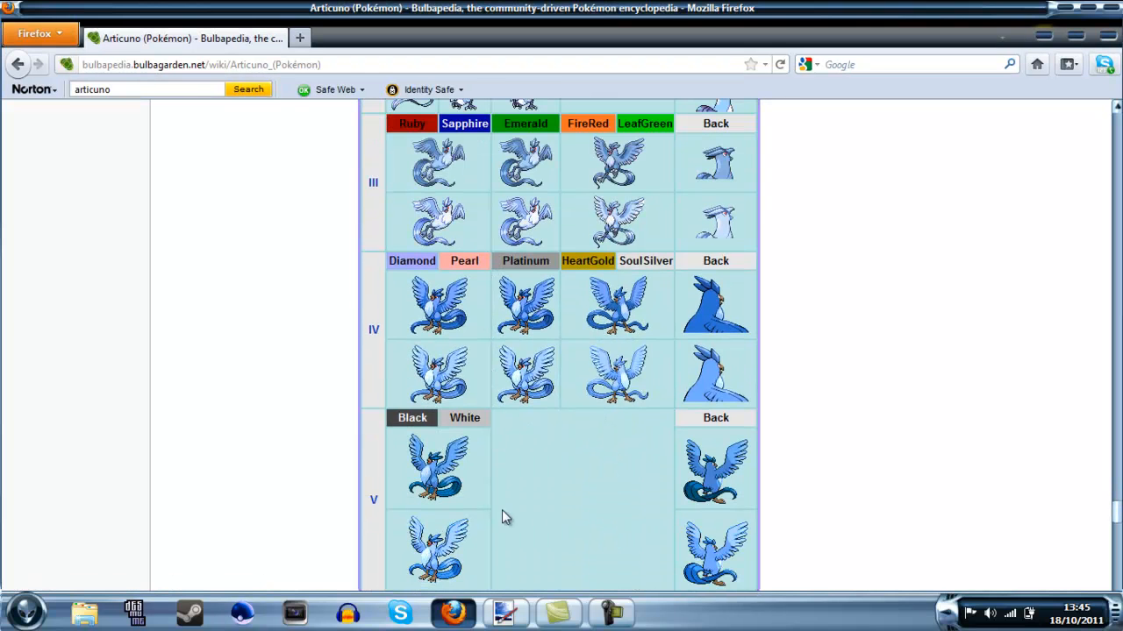
Switch to Paint.NET, paste the Ruby/Sapphire sprite without expanding the canvas, shift it sideways and erase it.
left_click(503, 613)
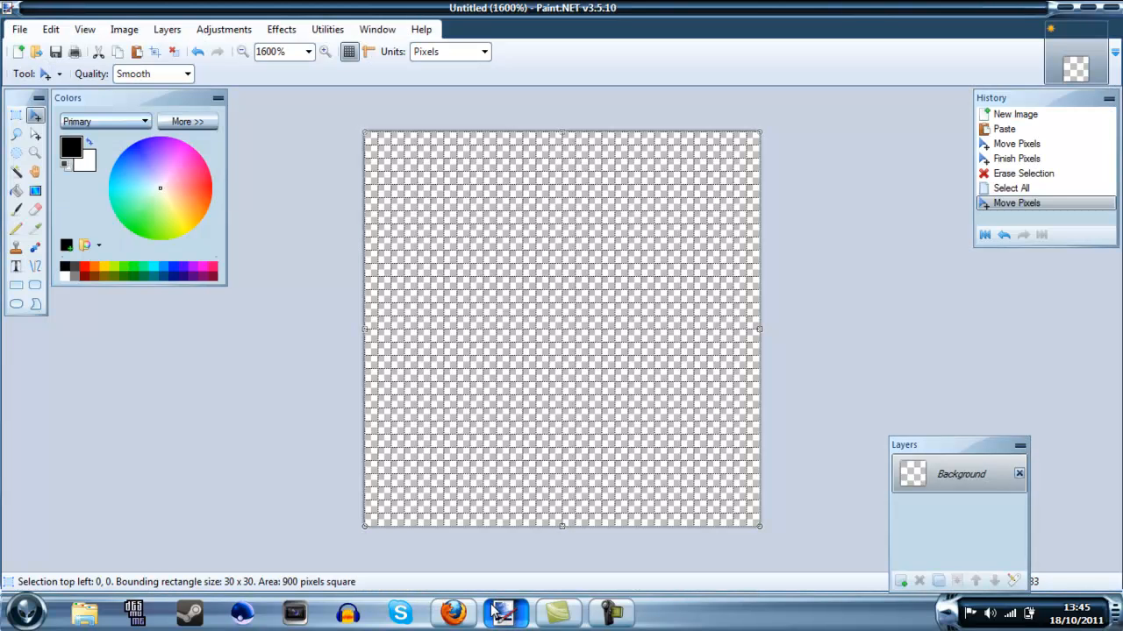
key("ctrl+v")
left_click(488, 416)
left_click_drag(497, 350, 267, 333)
key("Delete")
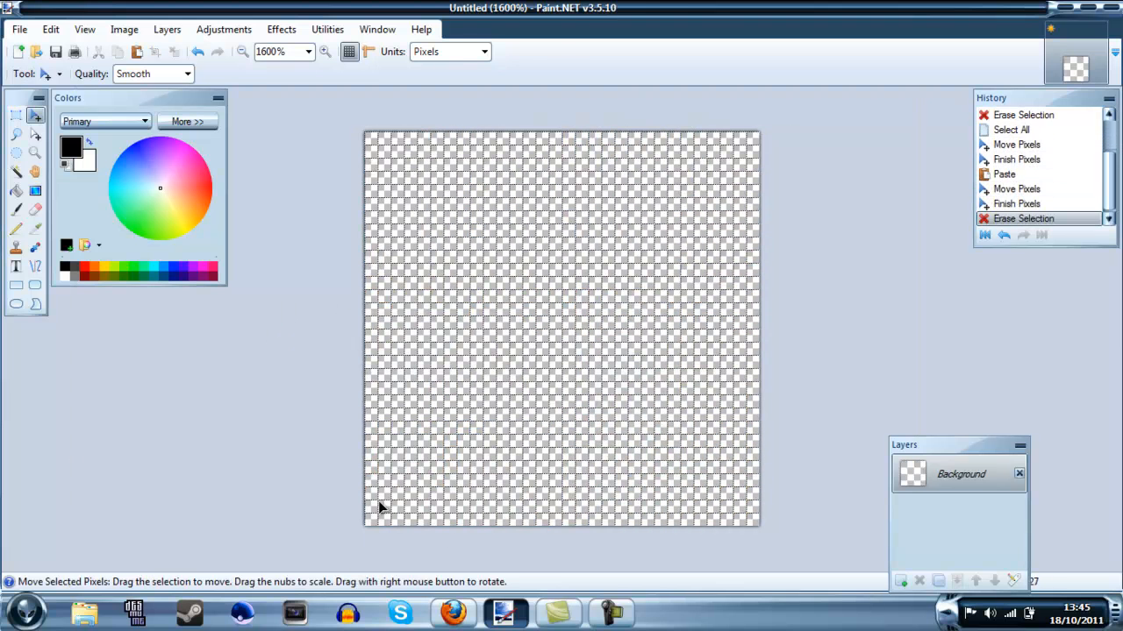
Switch to Firefox and copy Articuno's Generation III FireRed/LeafGreen sprite from the Sprites table.
left_click(503, 612)
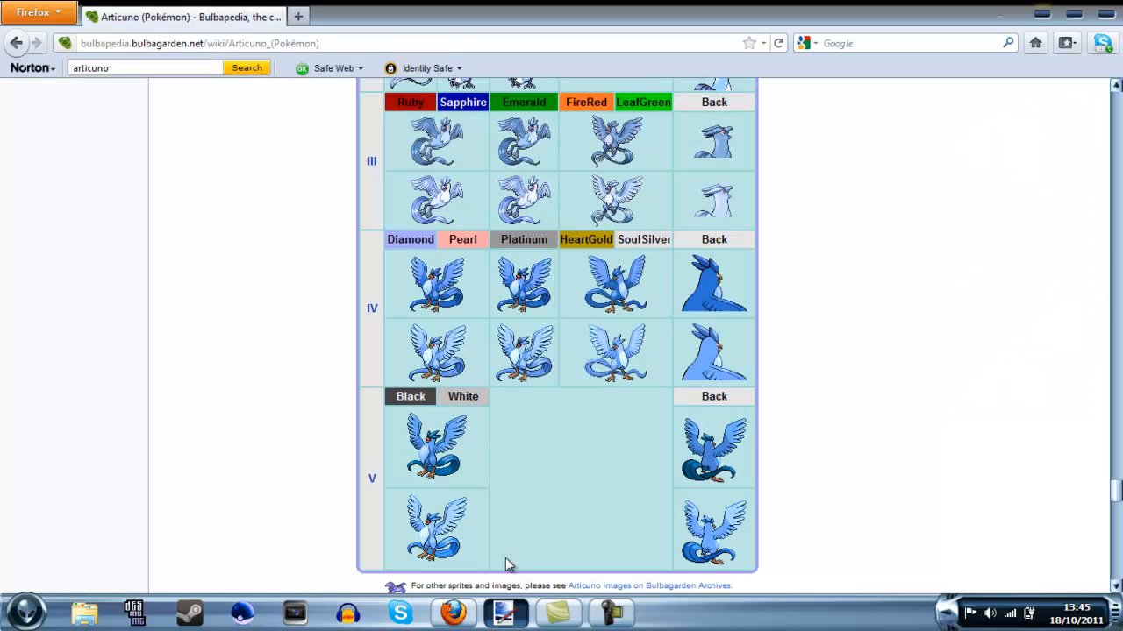
right_click(617, 298)
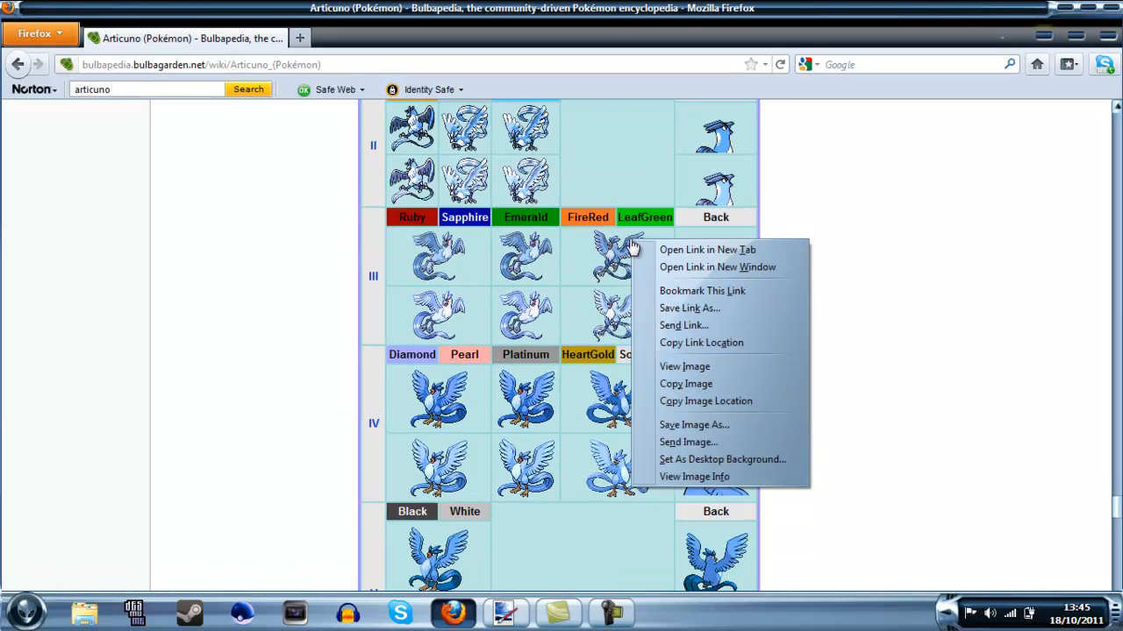
left_click(675, 387)
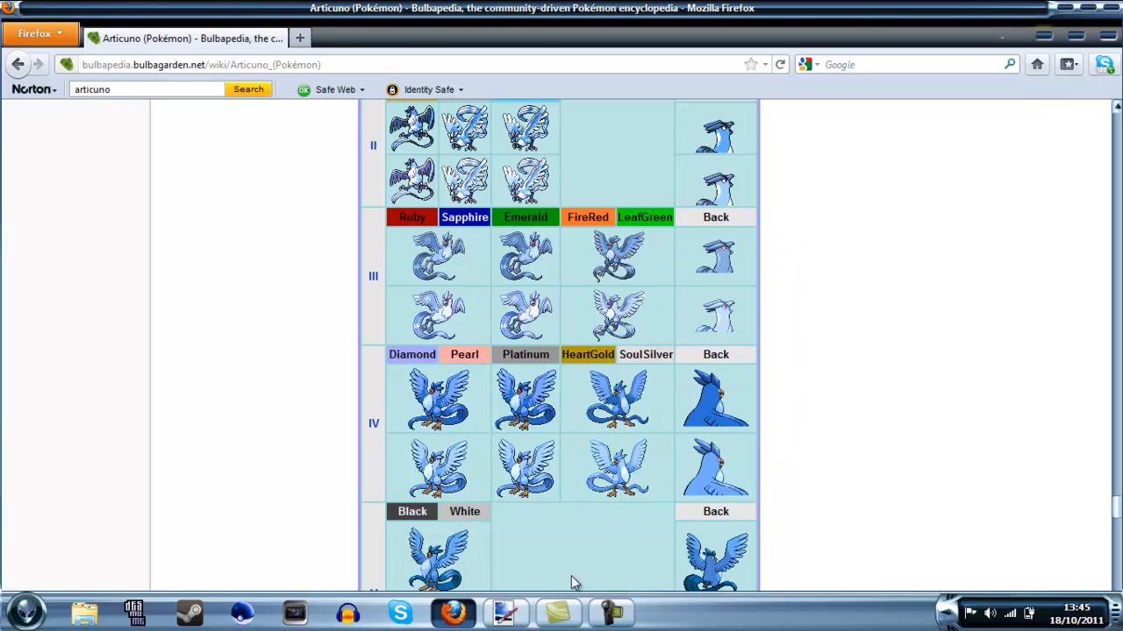
Paste the FireRed/LeafGreen sprite in Paint.NET with the canvas size kept, and move its top-left corner to about -7, -10 to frame head and chest.
left_click(507, 614)
key("ctrl+v")
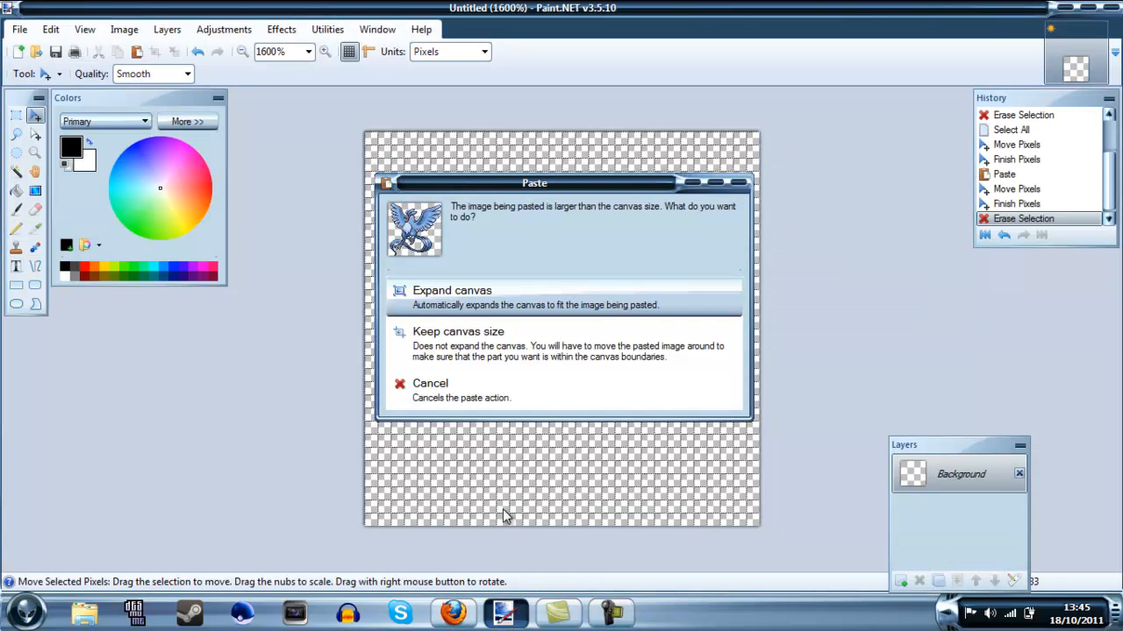
left_click(543, 368)
mouse_move(582, 406)
left_mouse_down()
mouse_move(477, 351)
mouse_move(489, 326)
mouse_move(462, 261)
mouse_move(462, 300)
mouse_move(504, 280)
mouse_move(469, 277)
mouse_move(479, 201)
mouse_move(420, 170)
mouse_move(424, 271)
mouse_move(456, 365)
mouse_move(434, 315)
mouse_move(484, 268)
left_mouse_up()
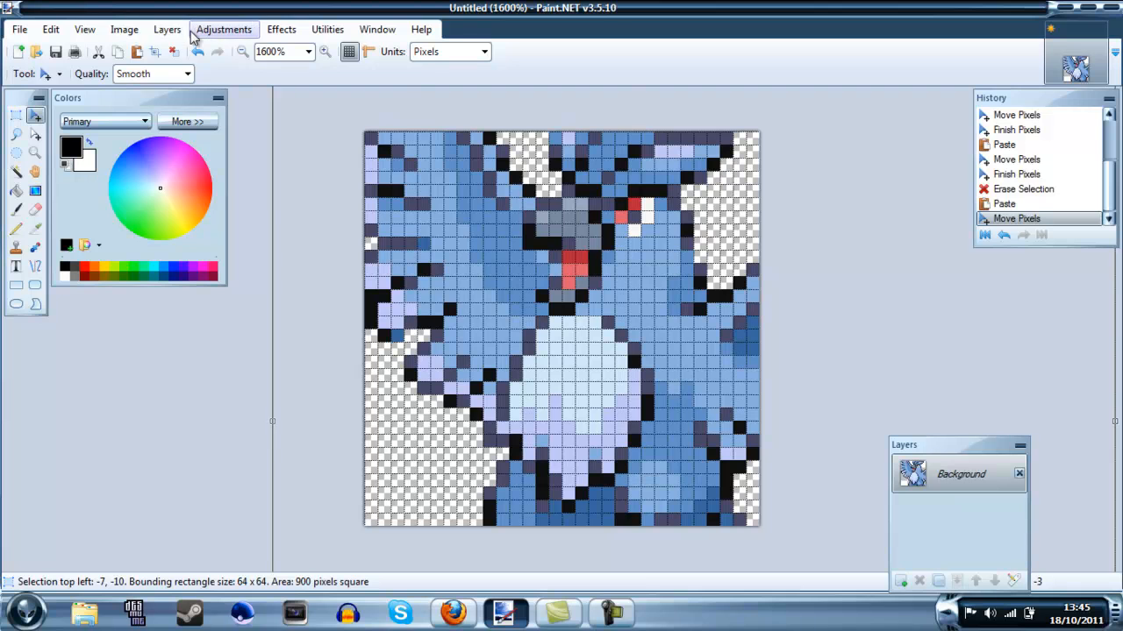
Flip the pasted FireRed/LeafGreen sprite layer horizontally.
left_click(223, 29)
mouse_move(167, 29)
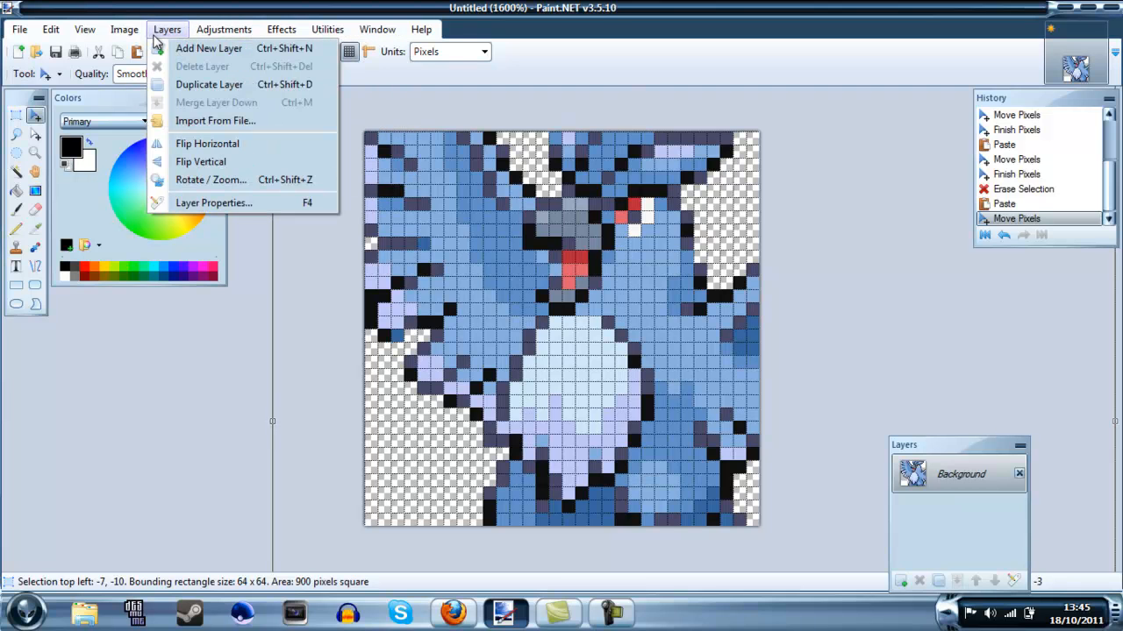
left_click(208, 145)
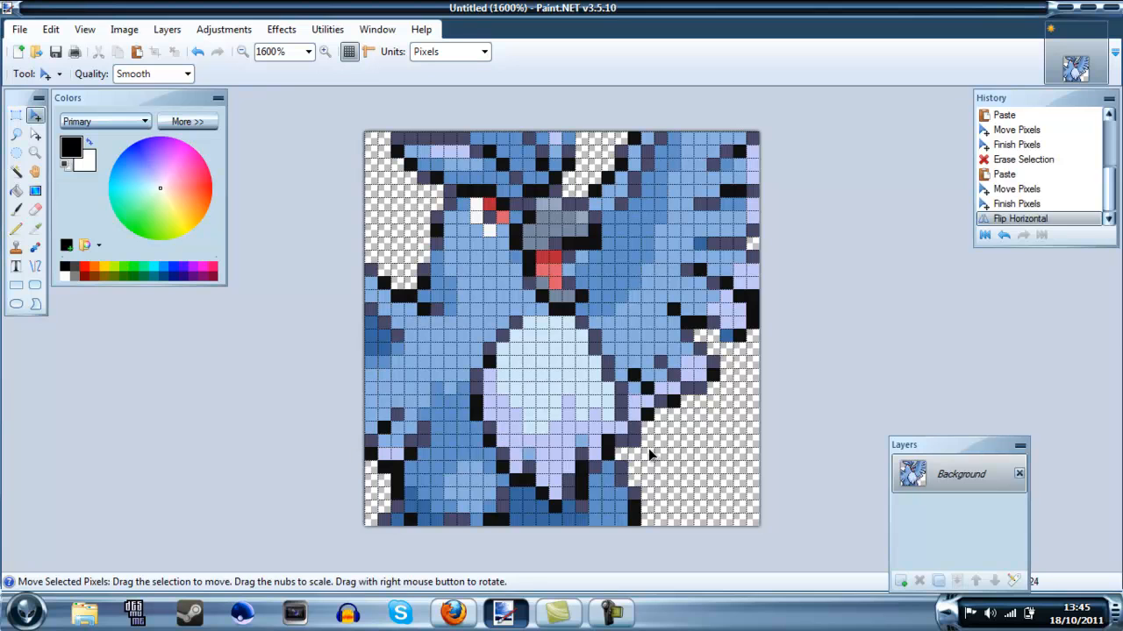
Apply the Soften Portrait effect to the sprite with softness 1, lighting -20 and warmth 20.
left_click(281, 29)
mouse_move(304, 122)
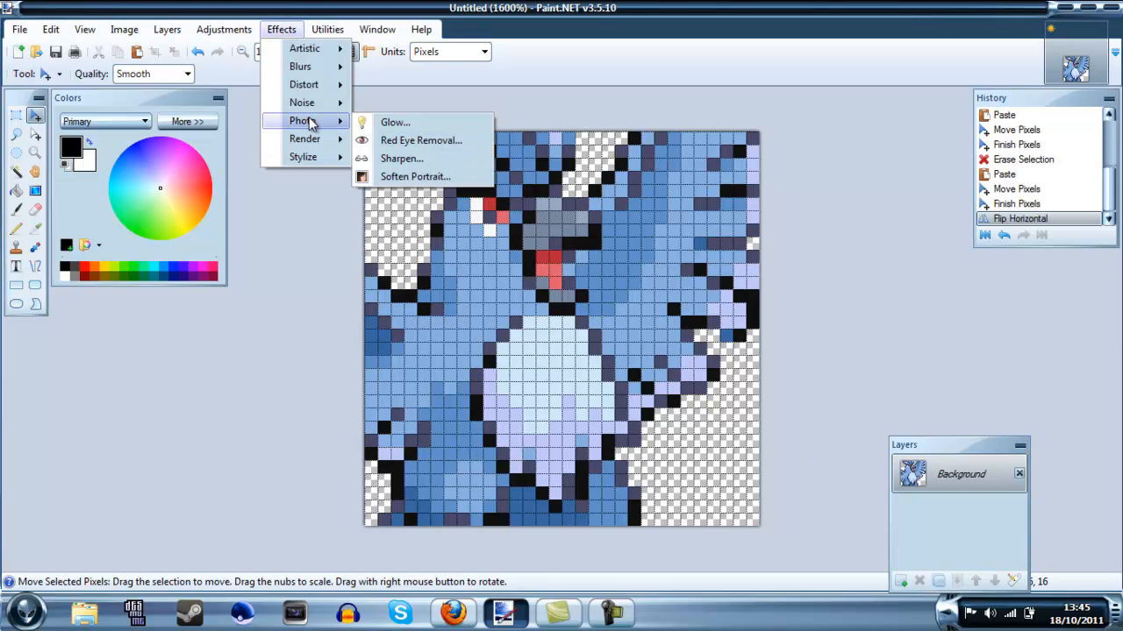
left_click(412, 177)
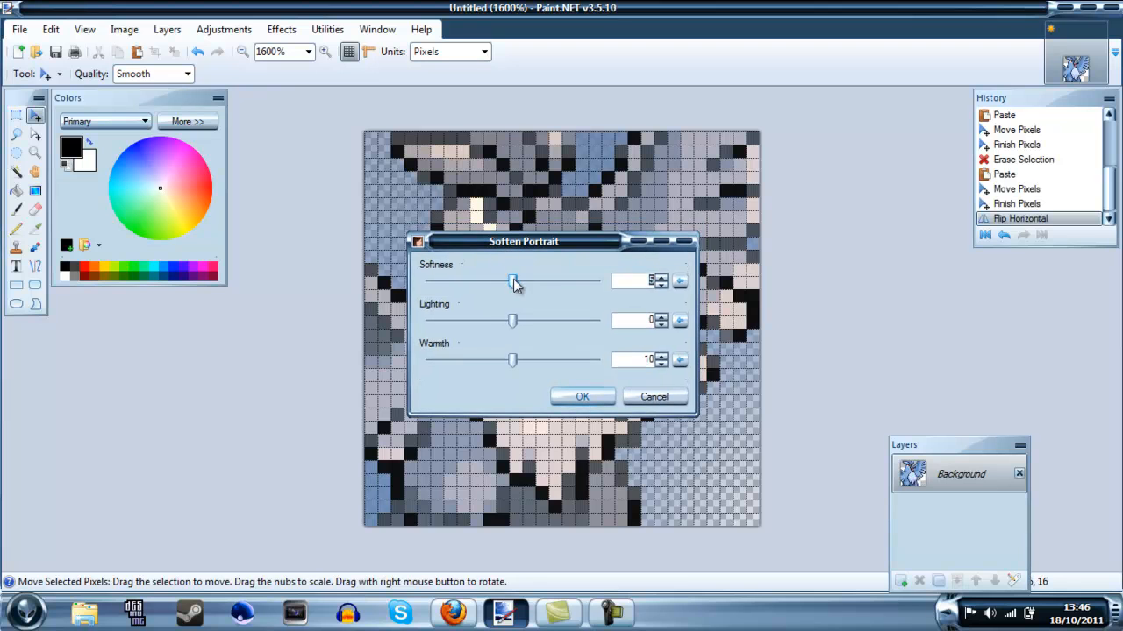
left_click_drag(506, 282, 428, 284)
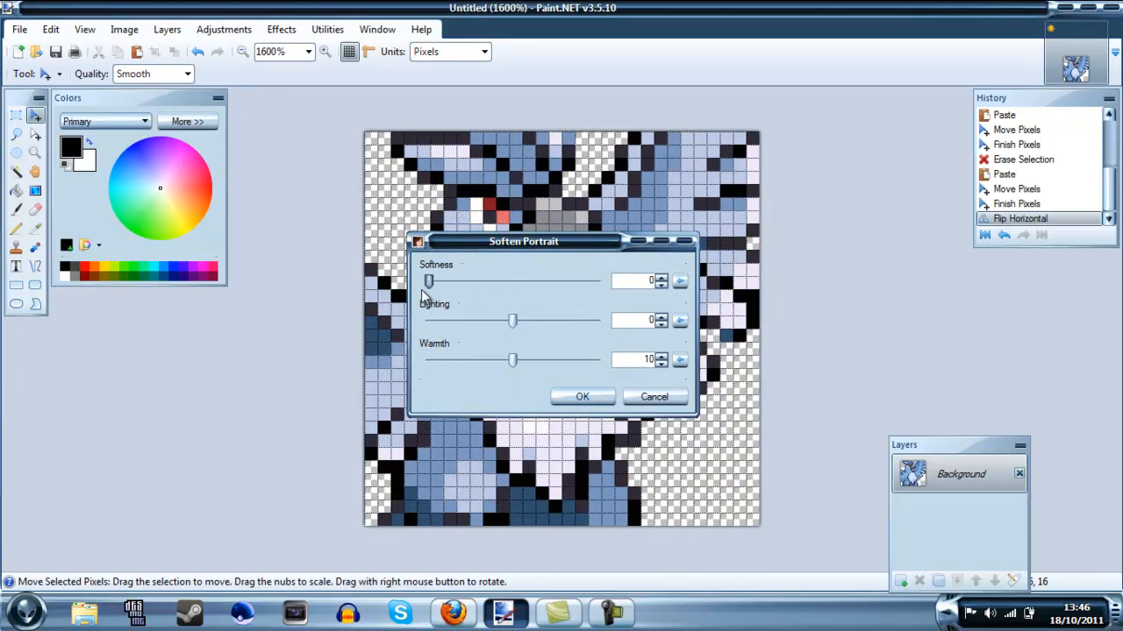
left_click(681, 282)
left_click_drag(664, 244, 387, 301)
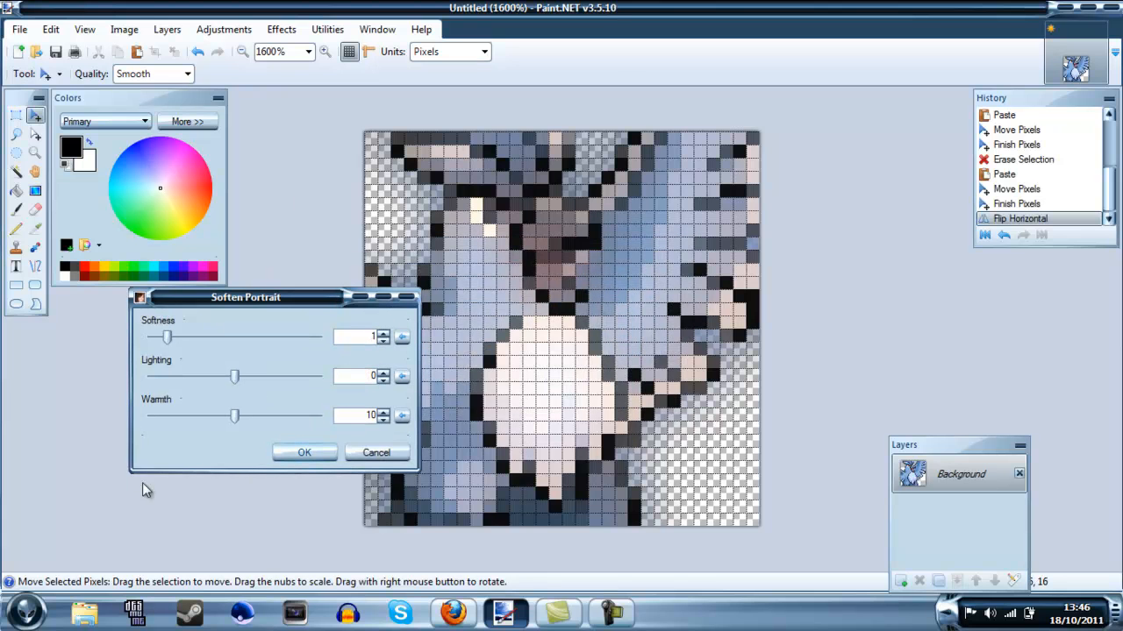
left_click_drag(237, 379, 200, 377)
left_click_drag(286, 359, 402, 424)
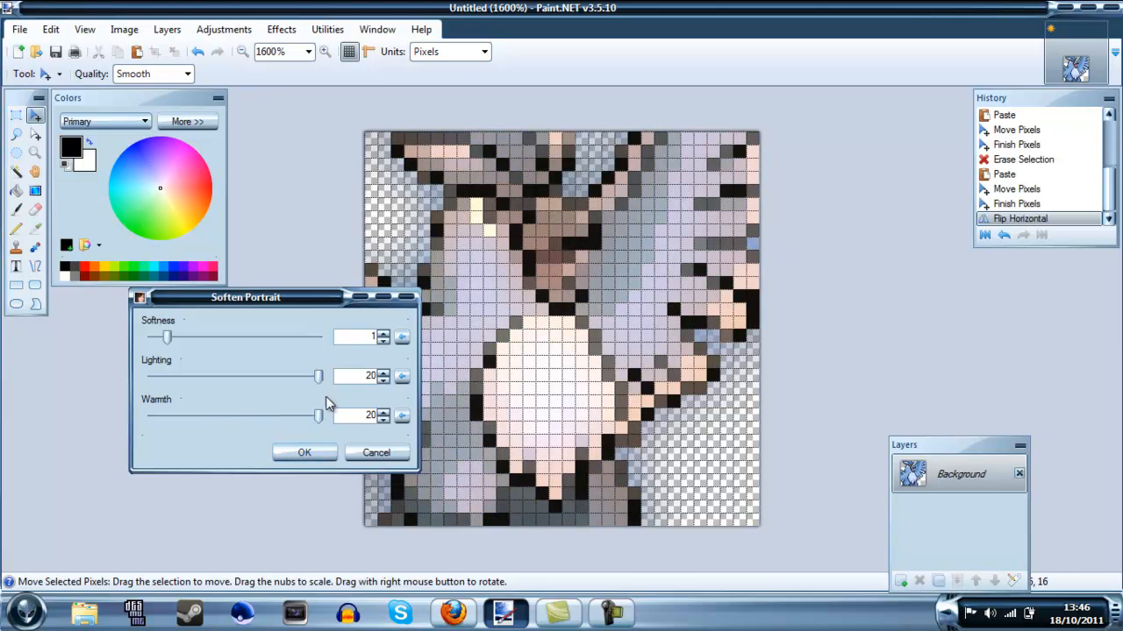
left_click_drag(320, 414, 207, 412)
left_click_drag(318, 377, 26, 389)
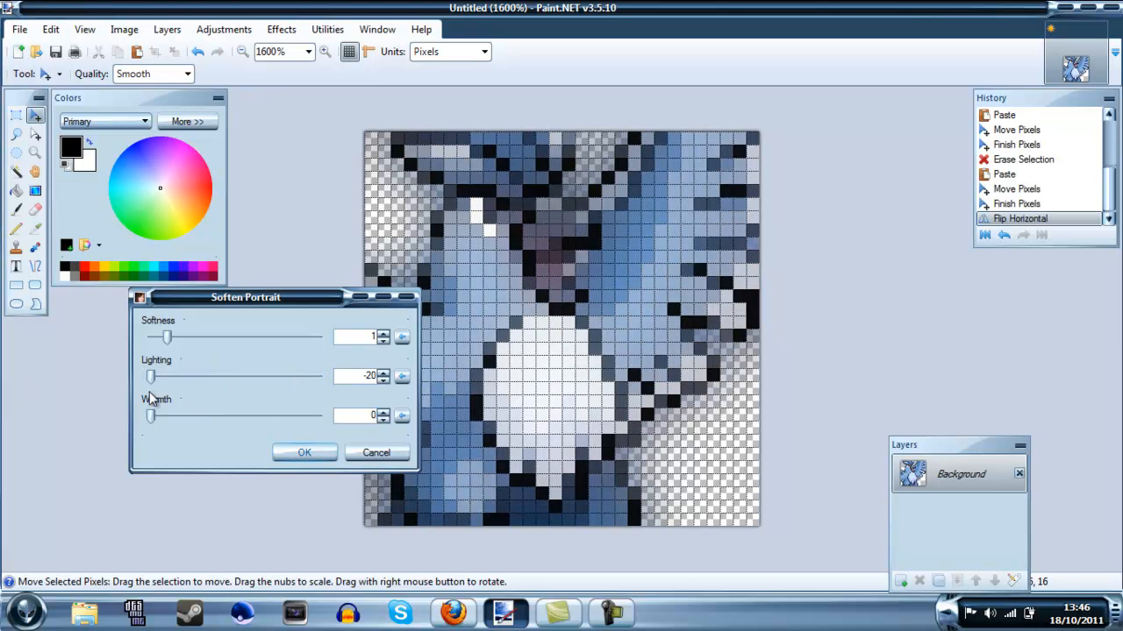
left_click_drag(154, 417, 514, 438)
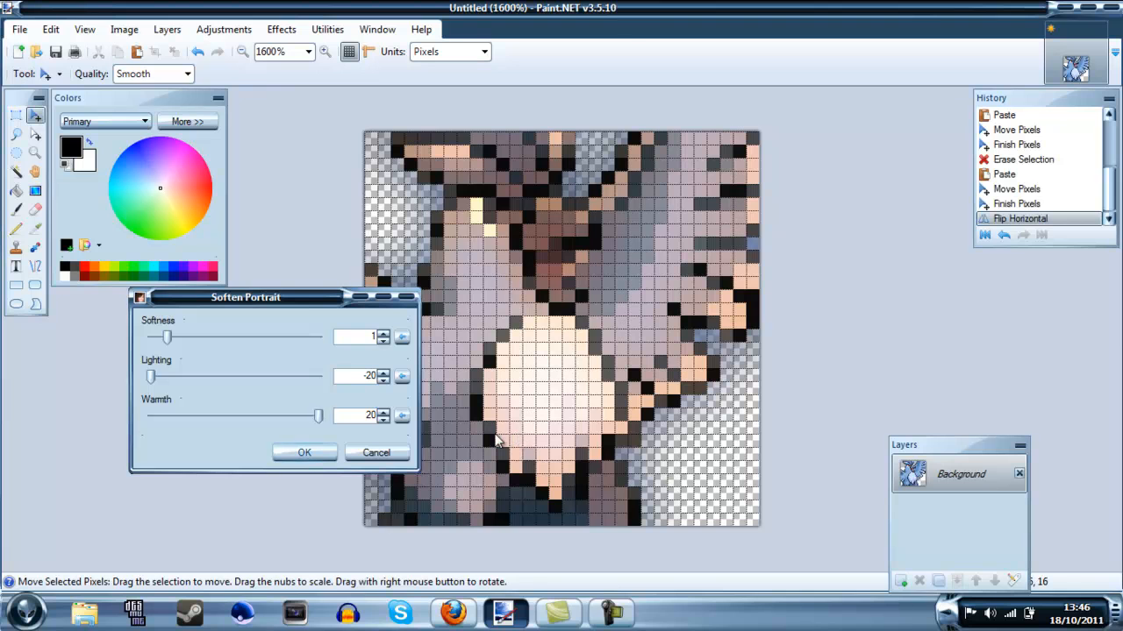
left_click(305, 456)
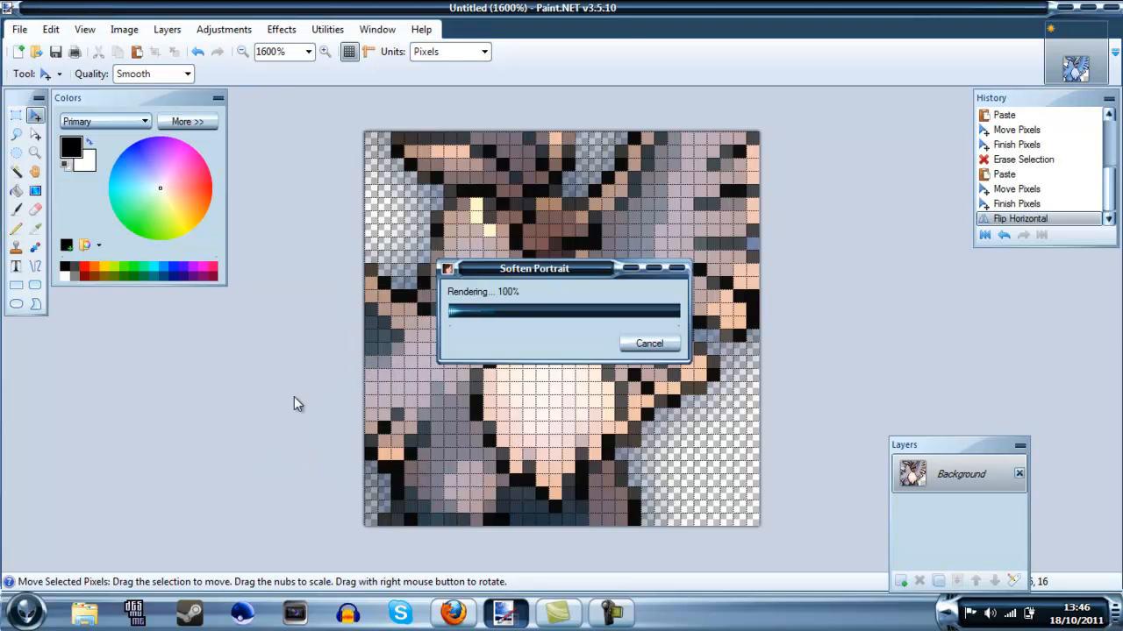
Adjust the sprite's Hue / Saturation to hue 0, saturation 93 and lightness -11.
left_click(221, 30)
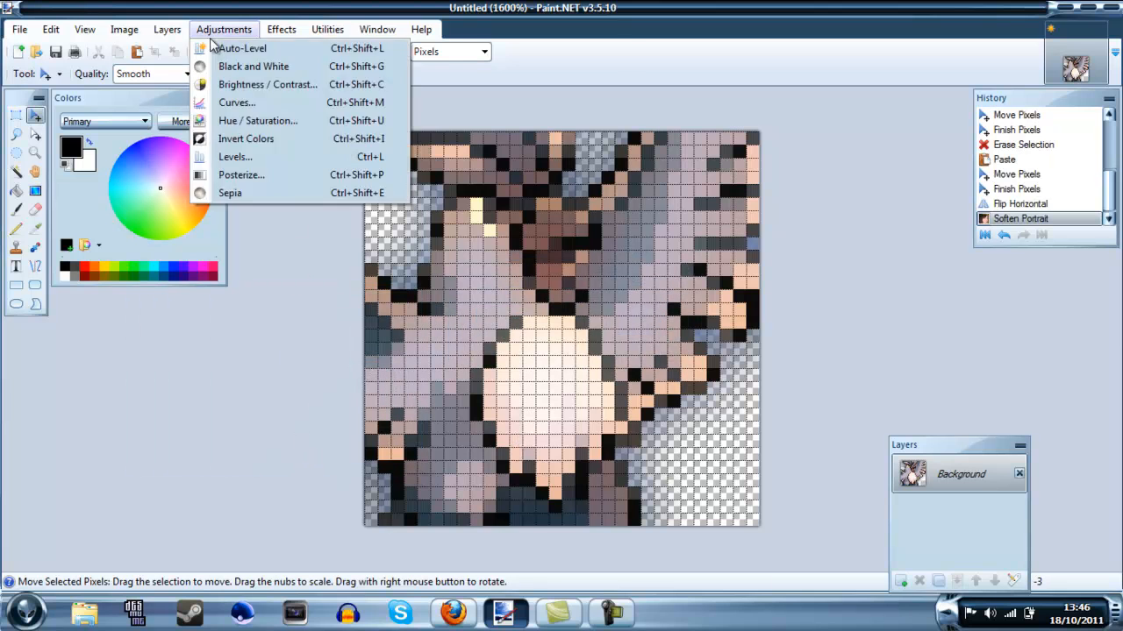
left_click(350, 120)
left_click_drag(523, 210, 143, 225)
left_click_drag(145, 314, 139, 307)
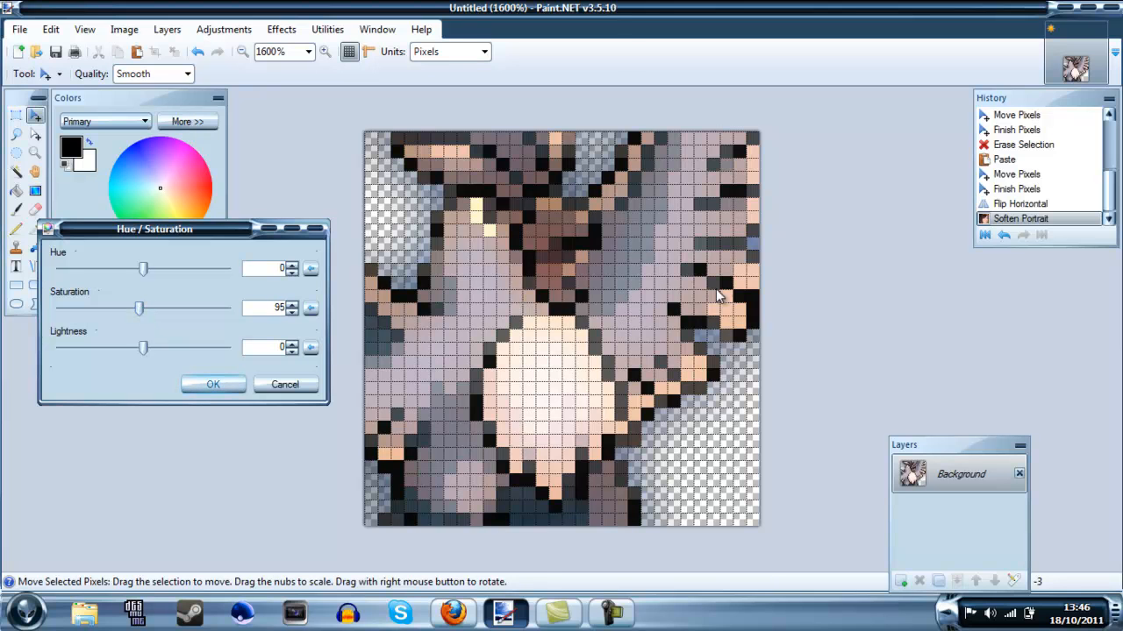
left_click_drag(132, 304, 130, 304)
left_click_drag(143, 347, 135, 347)
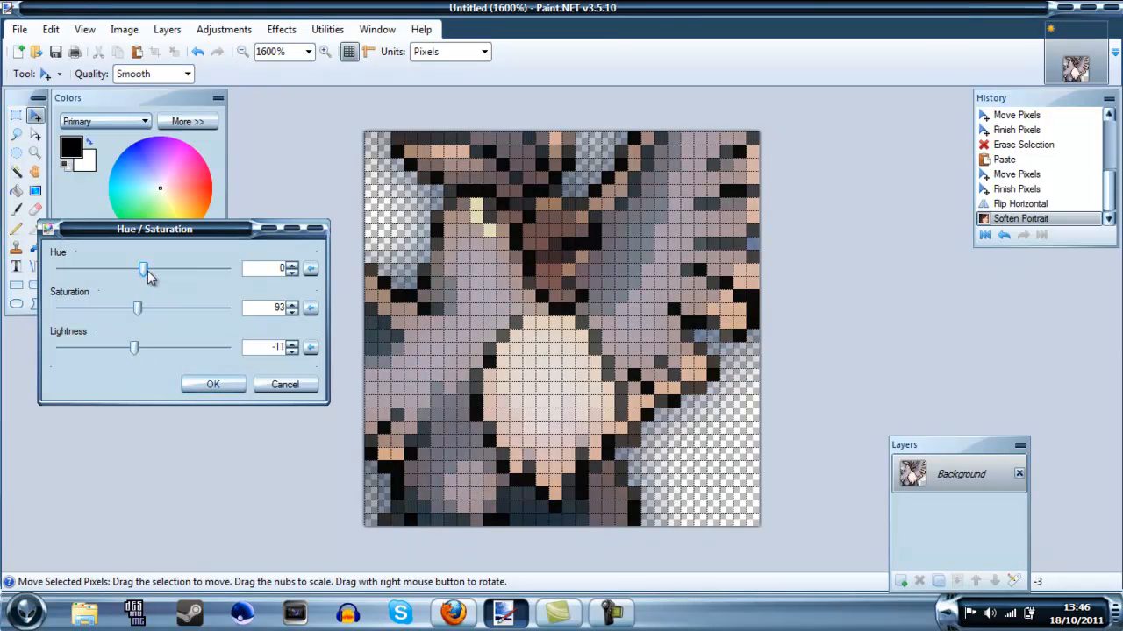
left_click_drag(148, 272, 140, 272)
left_click_drag(123, 281, 1, 282)
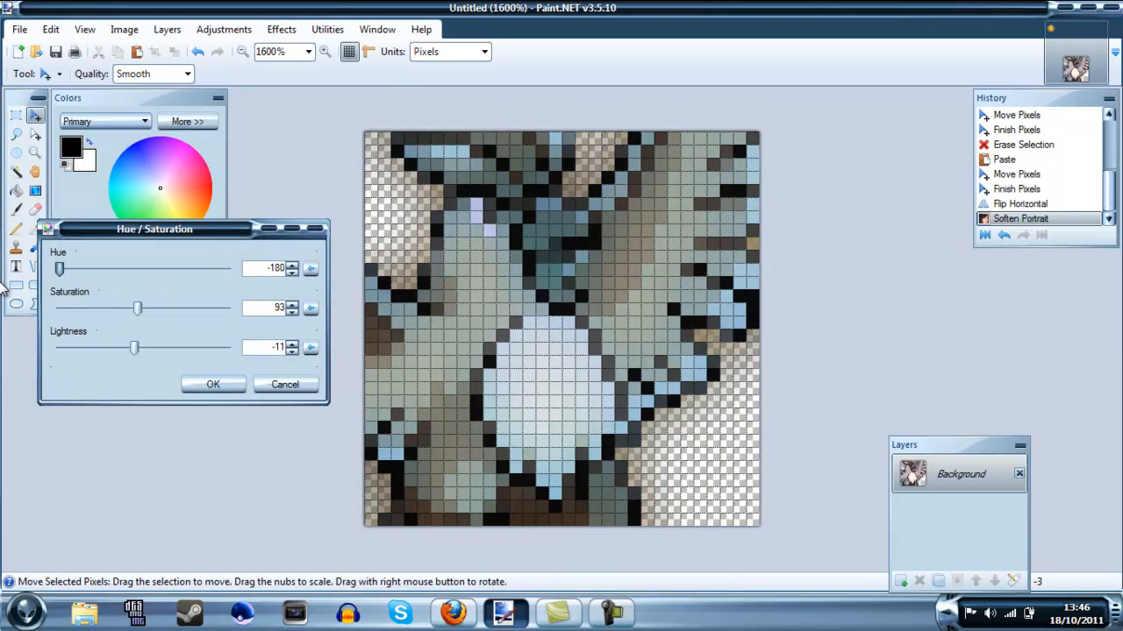
left_click_drag(117, 269, 230, 279)
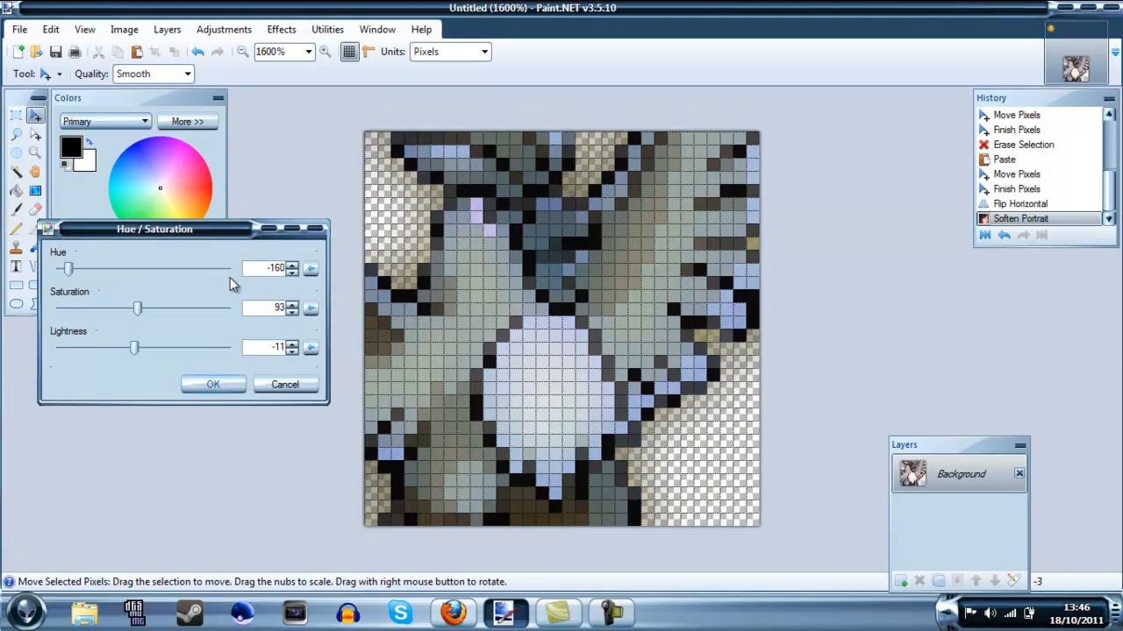
left_click(312, 272)
left_click(213, 385)
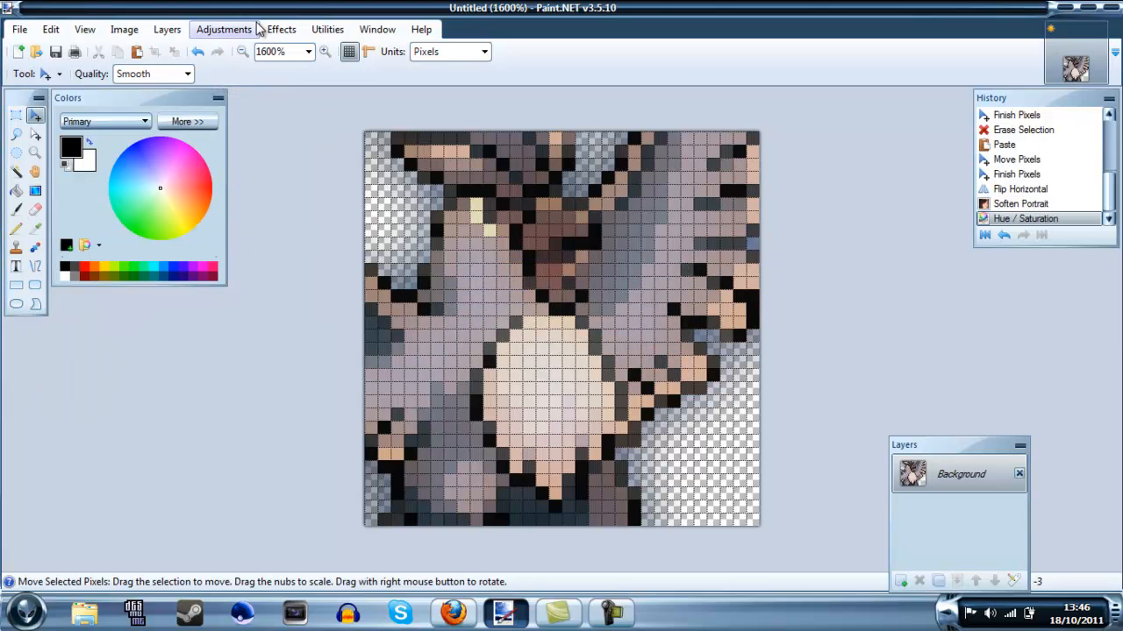
Adjust the sprite's Brightness / Contrast with contrast 22 and slightly reduced brightness.
left_click(257, 29)
left_click(263, 85)
left_click_drag(544, 232, 229, 266)
left_click_drag(207, 349, 567, 406)
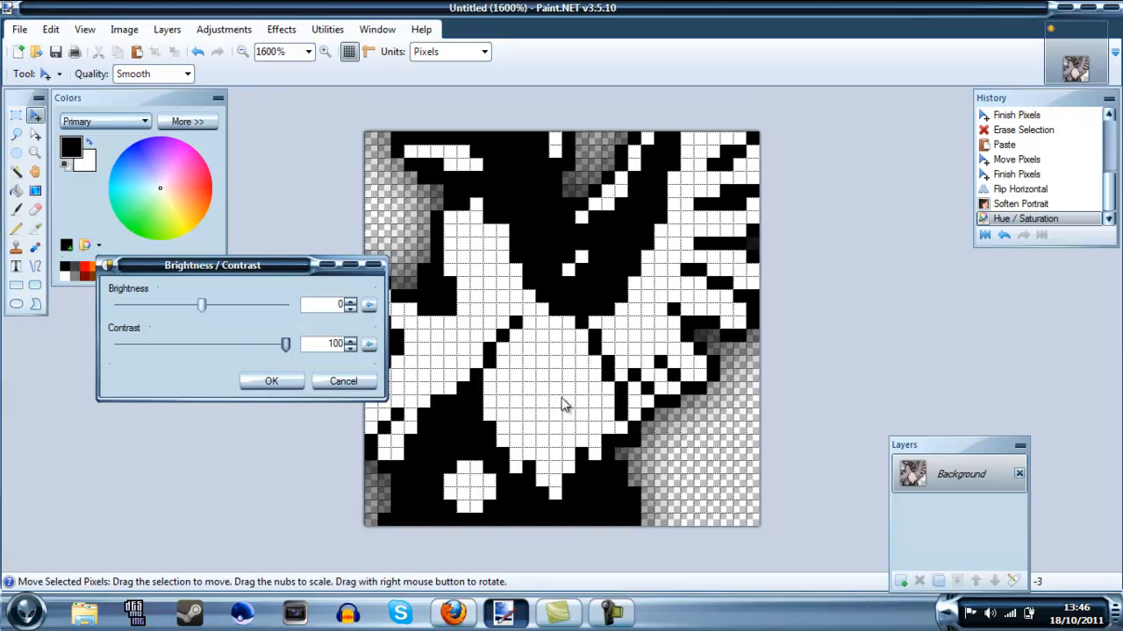
left_click(369, 345)
left_click_drag(205, 347, 221, 348)
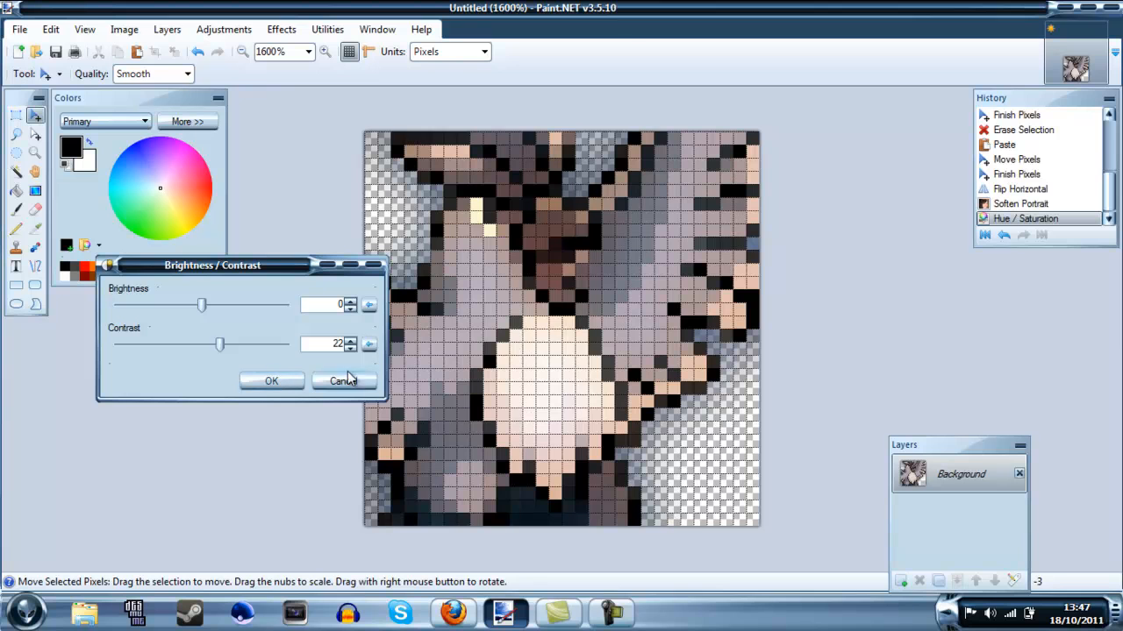
left_click_drag(201, 305, 196, 304)
left_click(265, 384)
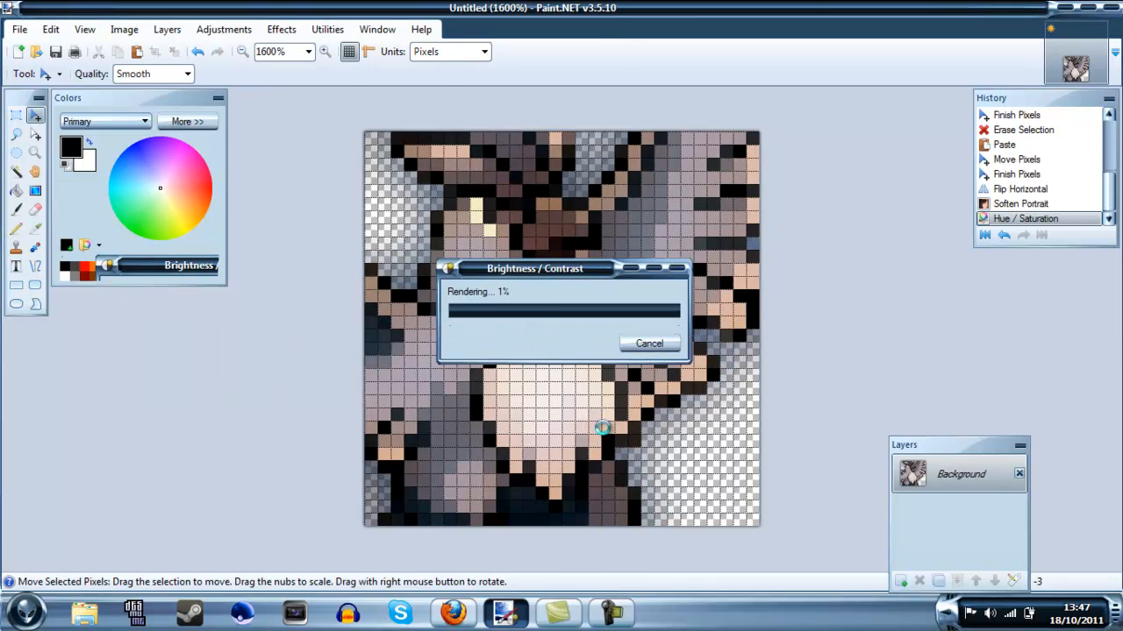
Try a second Soften Portrait pass with softness 1, lighting -20 and warmth 20, and undo it.
left_click(282, 29)
mouse_move(313, 144)
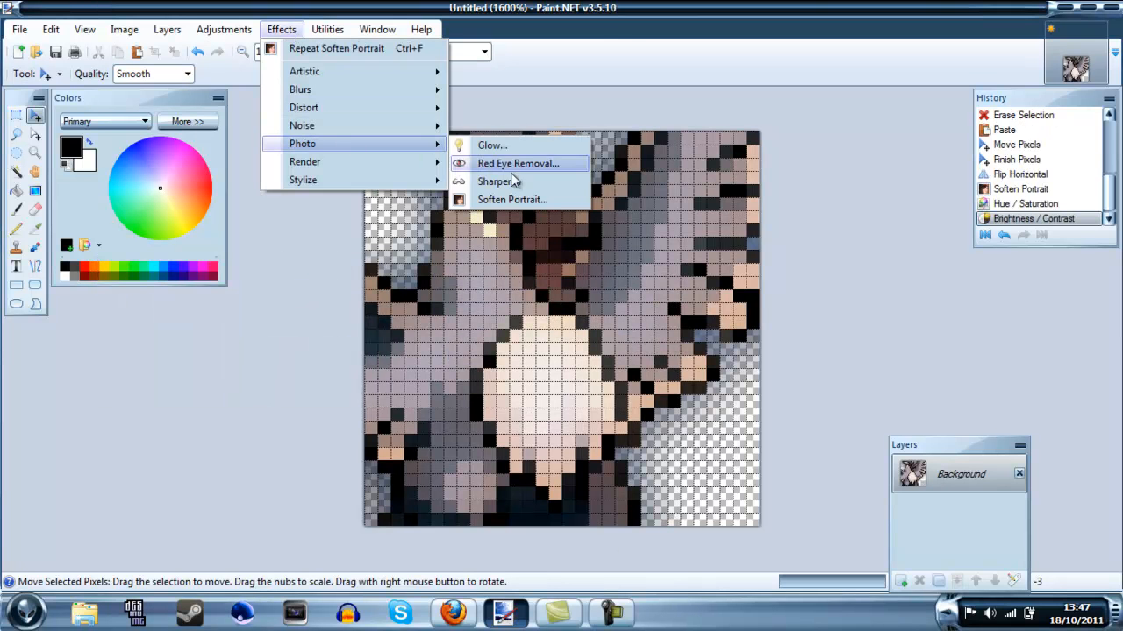
left_click(514, 201)
left_click_drag(516, 223, 106, 218)
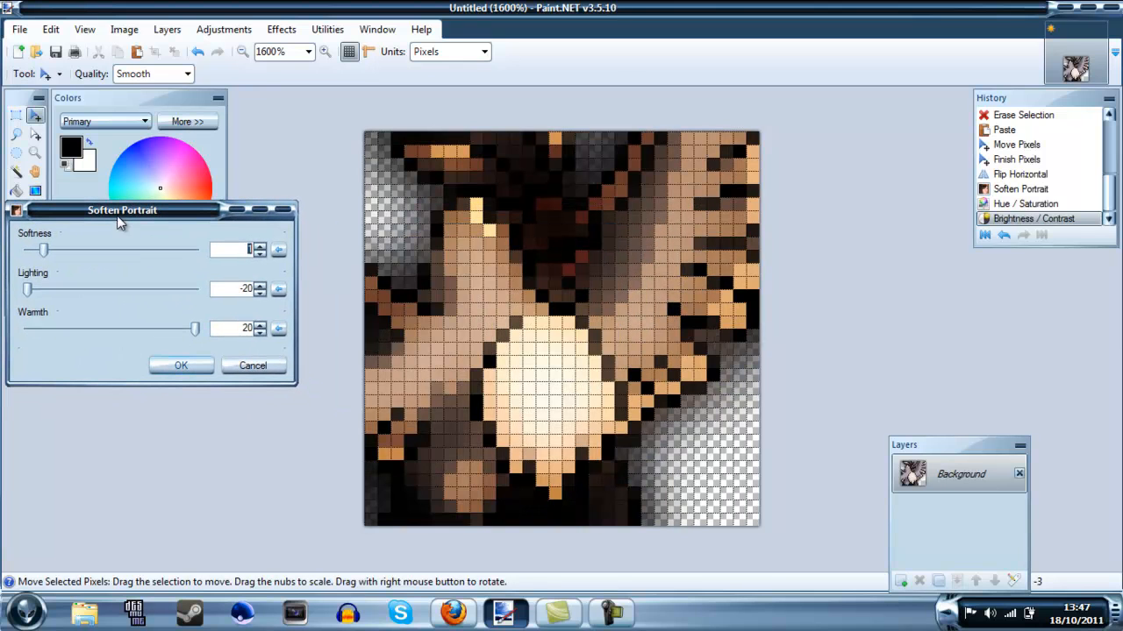
left_click(182, 367)
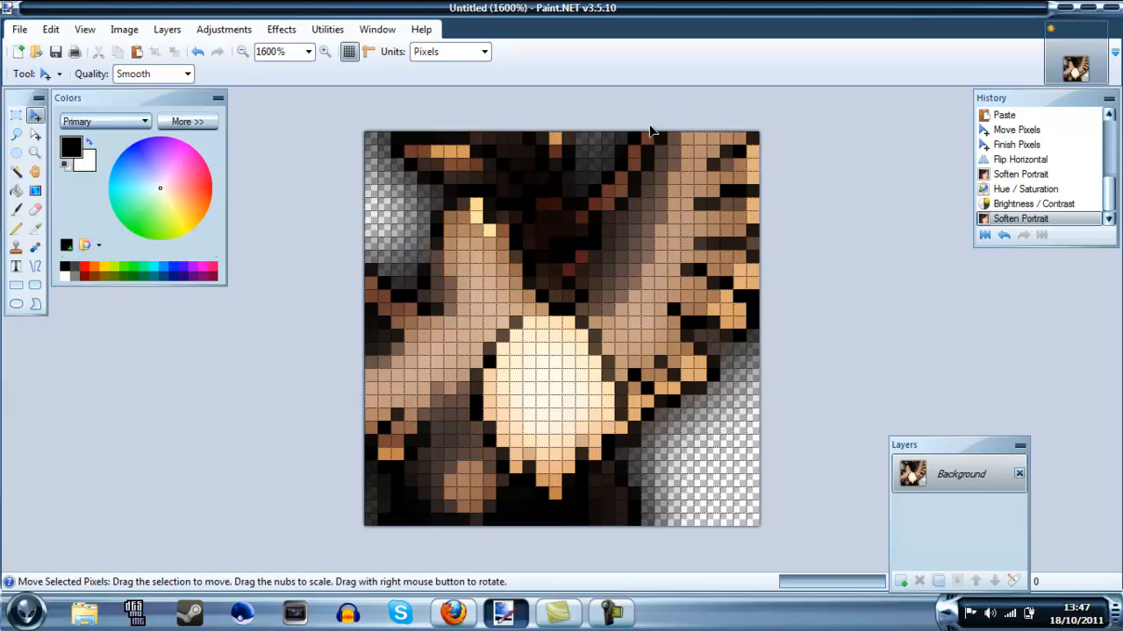
key("ctrl+z")
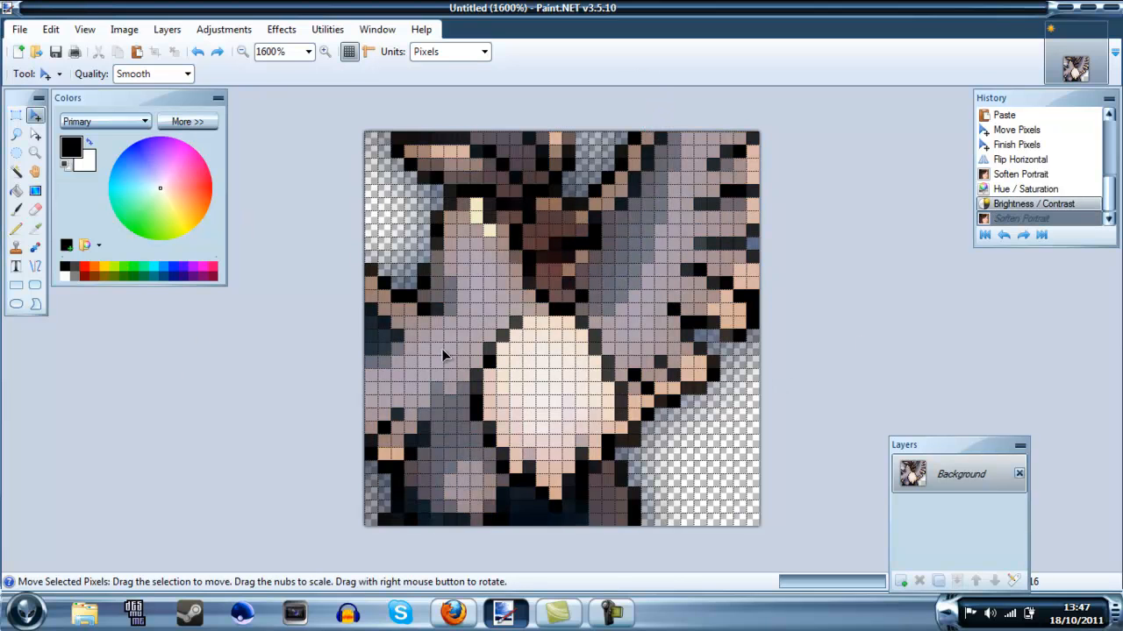
Add a new empty layer above the sprite and hide the Background layer.
left_click(901, 581)
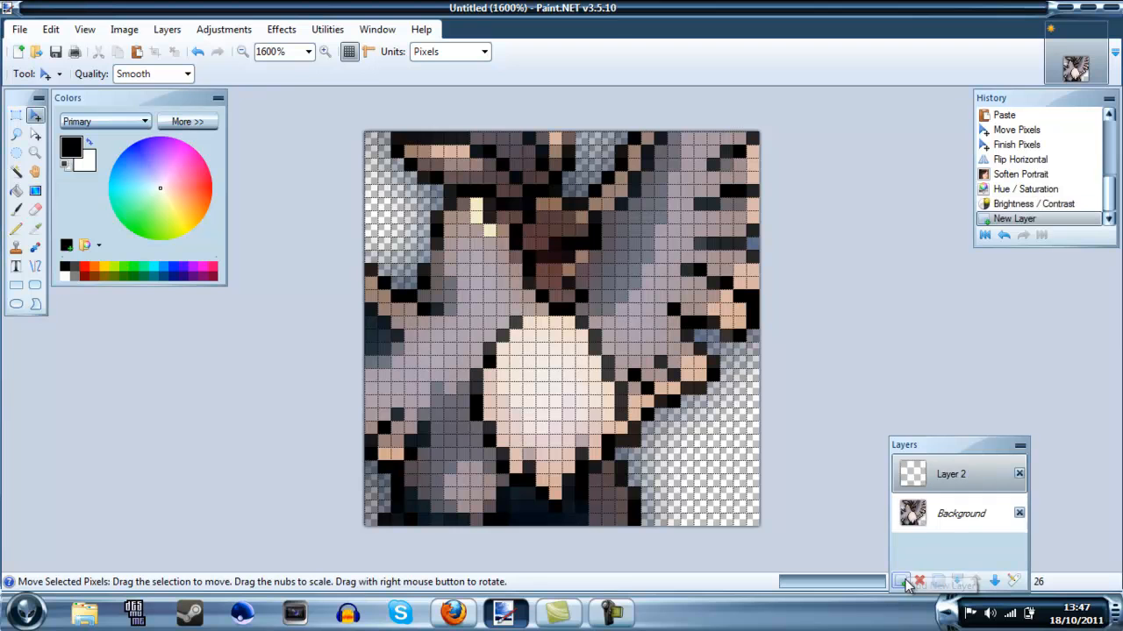
left_click(1019, 513)
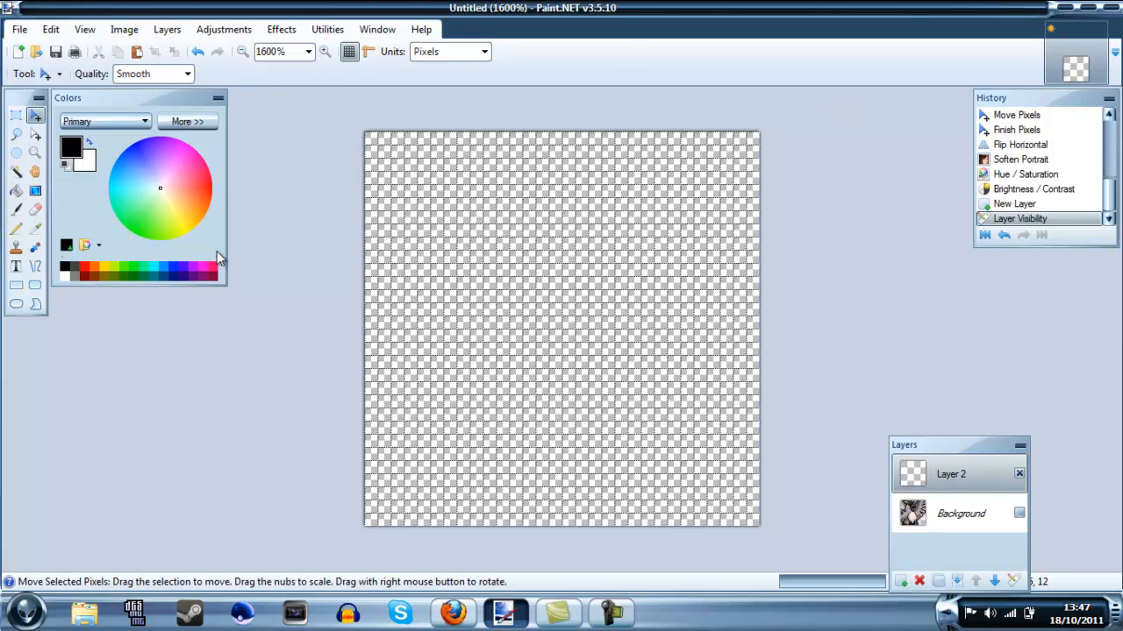
Fill the new layer with solid white, select the fill with the Magic Wand at 0% tolerance and erase it.
left_click(16, 190)
left_click(84, 167)
left_click(584, 272)
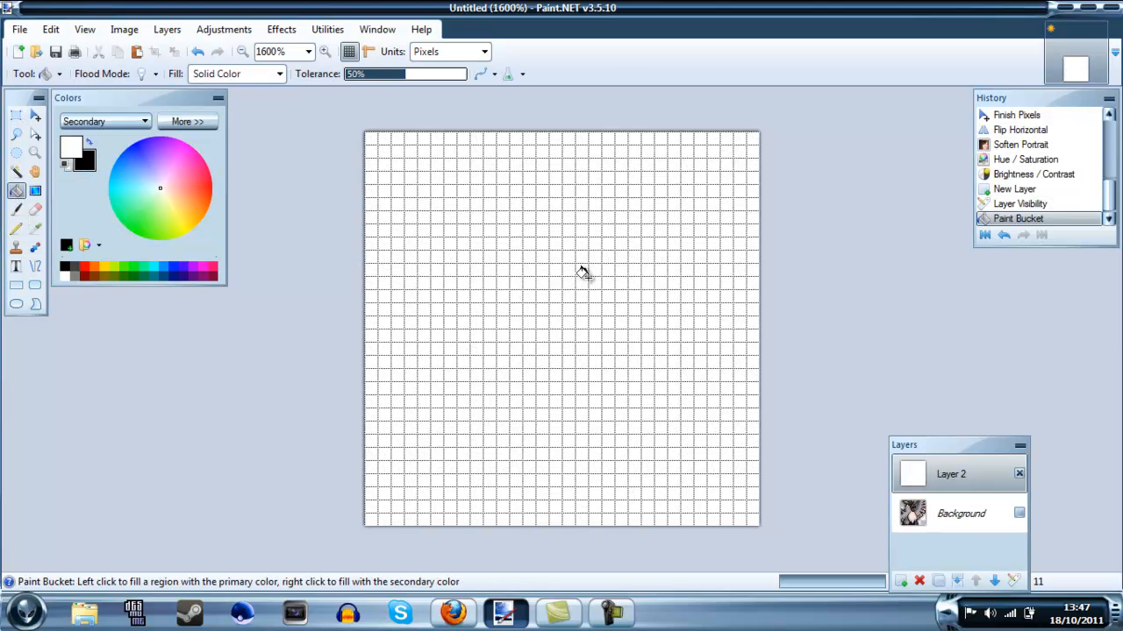
left_click(16, 172)
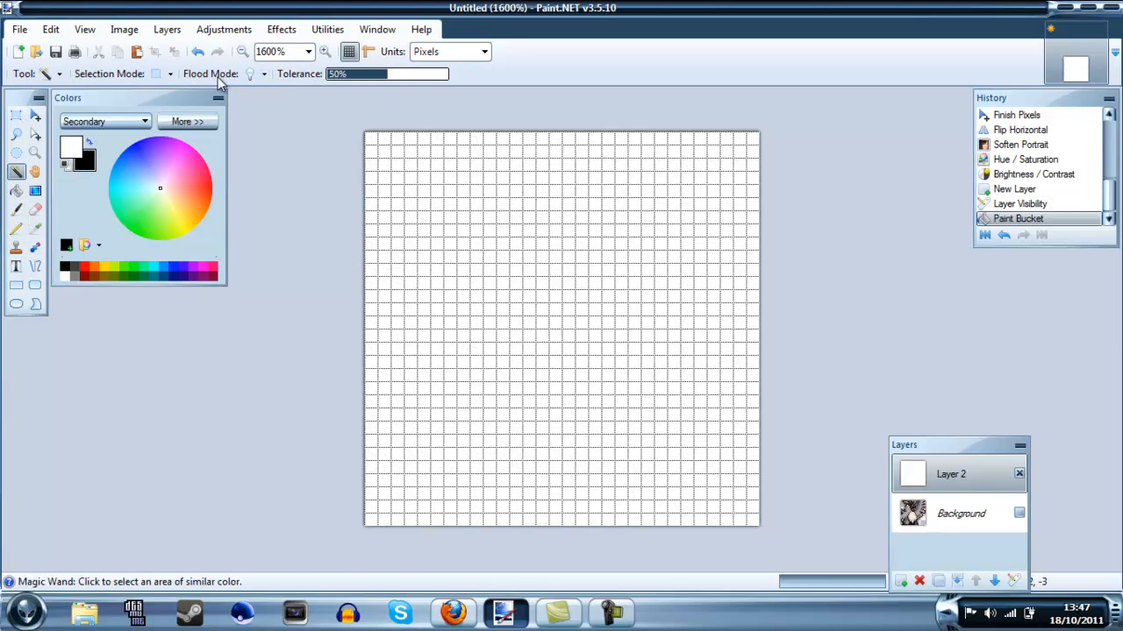
left_click_drag(358, 76, 326, 75)
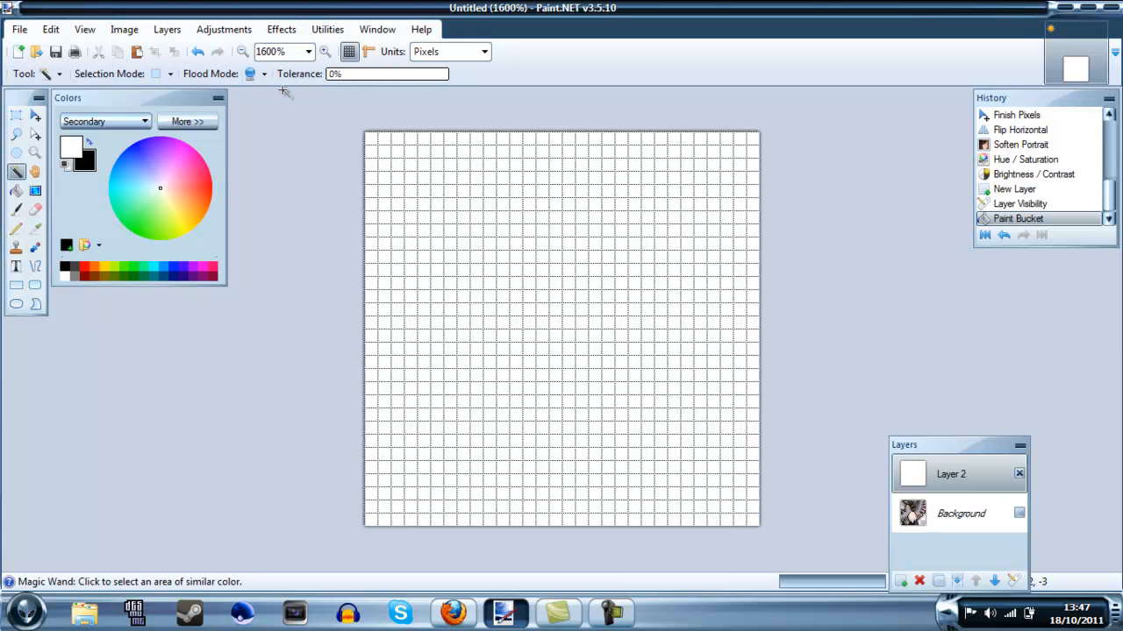
left_click(475, 261)
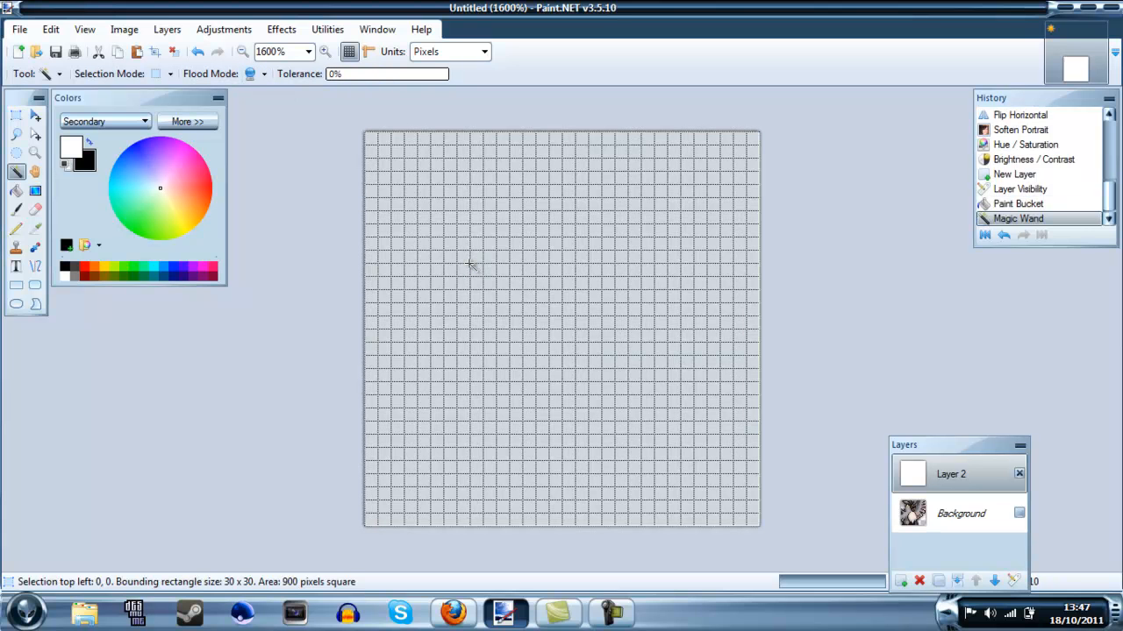
key("Delete")
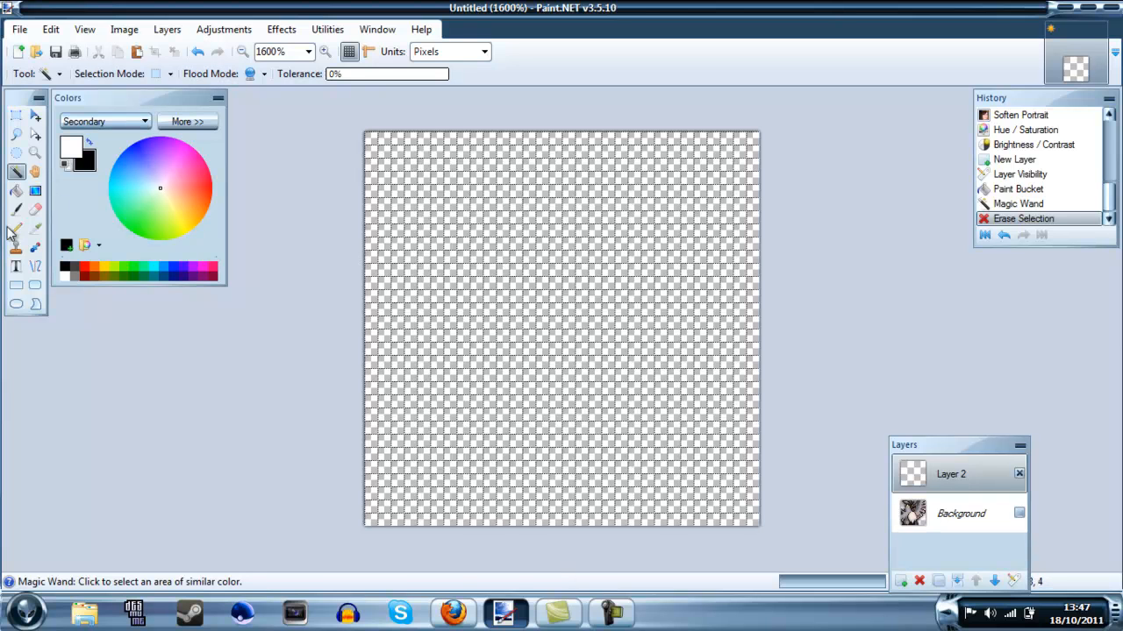
Choose the Pencil and make black the primary colour for drawing on the new layer.
left_click(17, 266)
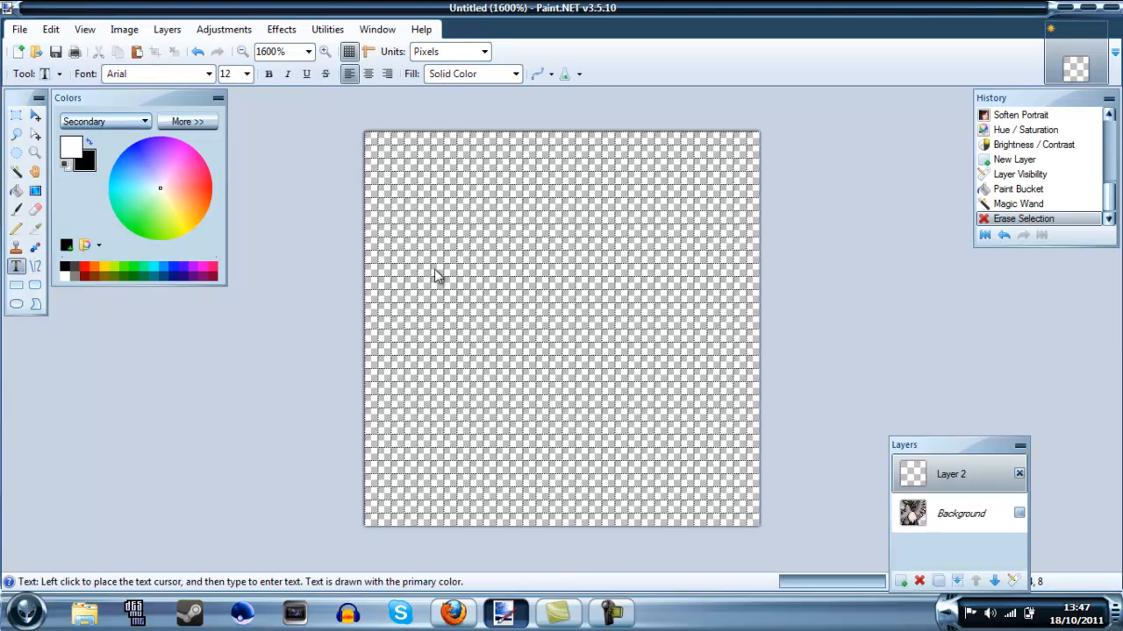
left_click(17, 228)
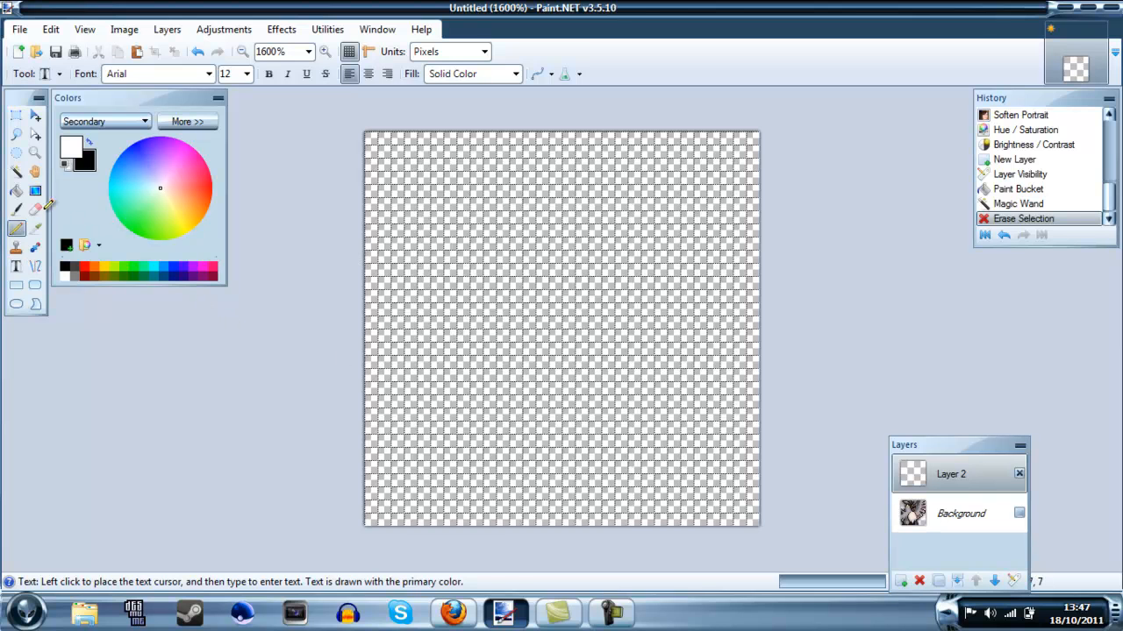
left_click(88, 140)
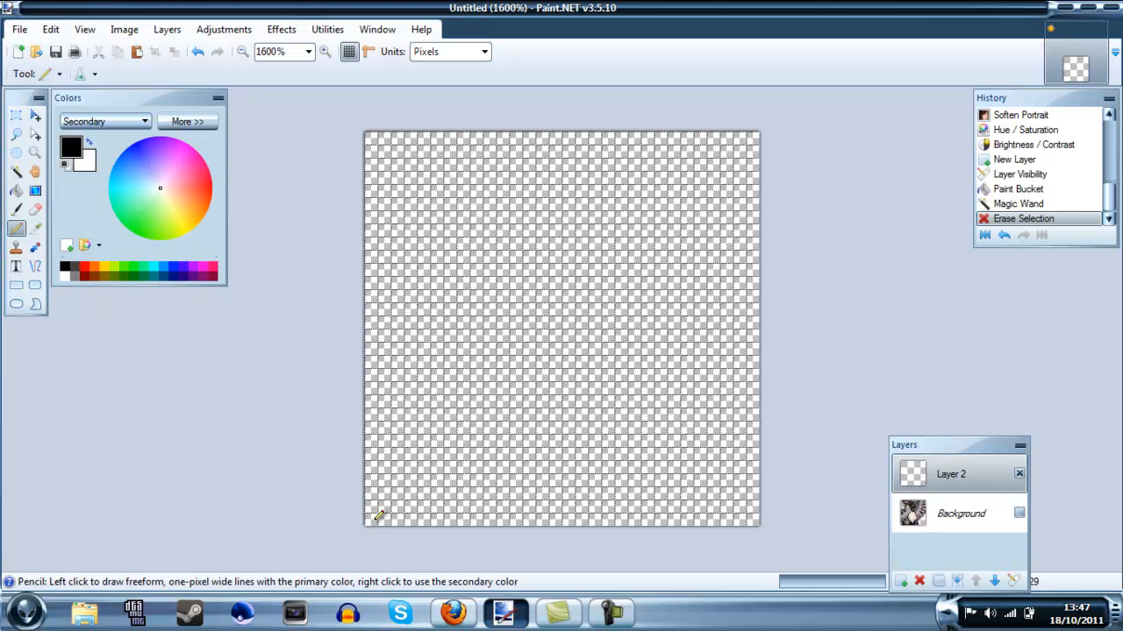
Try to outline a letter in black pencil in the canvas's lower-left corner, and undo the strokes.
mouse_move(379, 511)
left_mouse_down()
mouse_move(383, 438)
mouse_move(414, 440)
mouse_move(429, 456)
mouse_move(437, 501)
left_mouse_up()
key("ctrl+z")
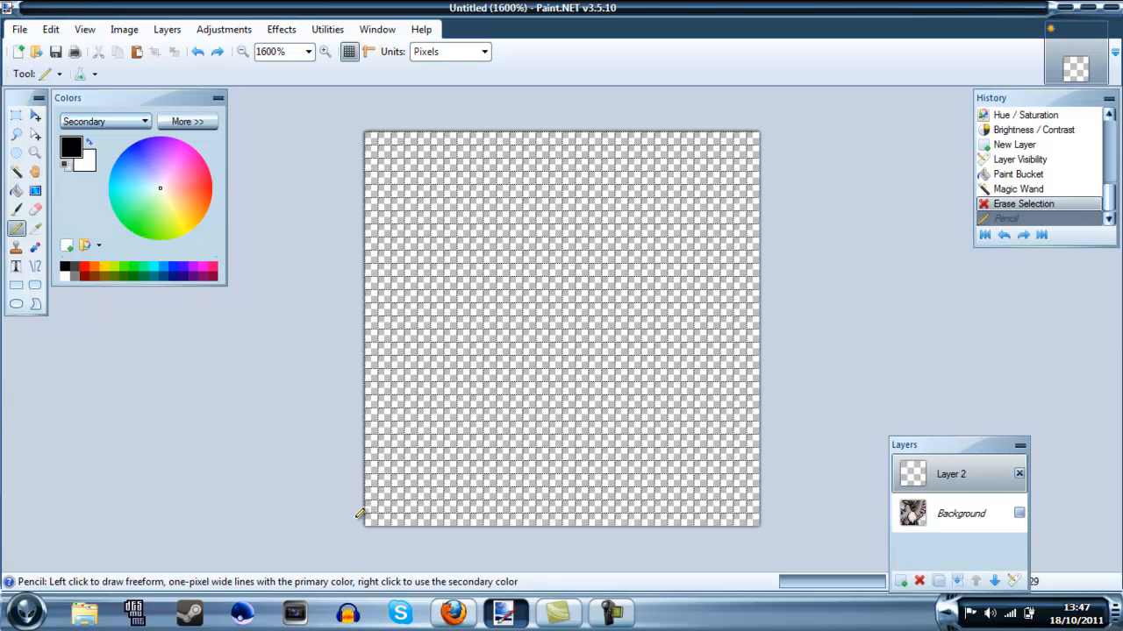
mouse_move(372, 515)
left_mouse_down()
mouse_move(379, 453)
mouse_move(418, 453)
left_mouse_up()
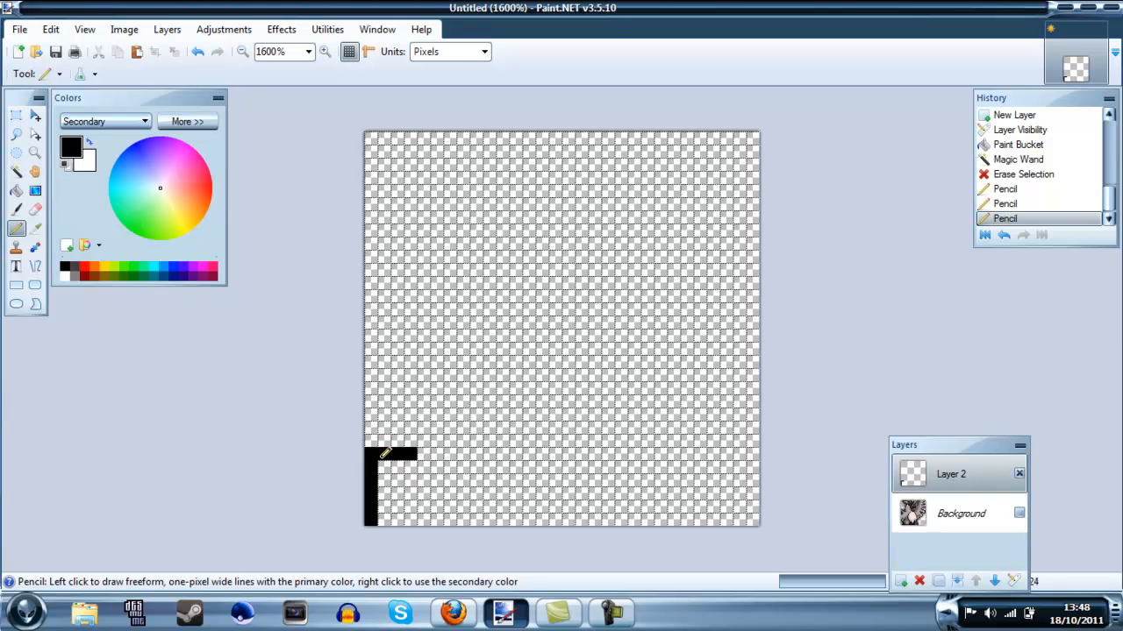
key("ctrl+z")
key("ctrl+z")
key("ctrl+z")
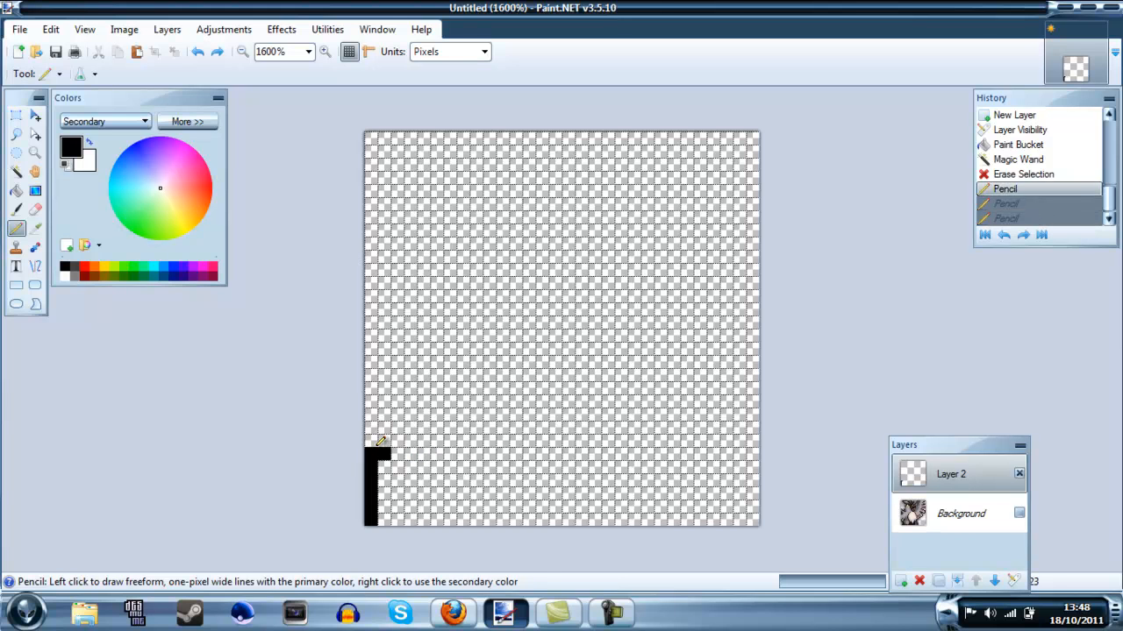
Draw the black pixel outlines of the letters DO in the canvas's lower-left corner, toggling the Background layer to check them.
left_click_drag(375, 436, 375, 509)
mouse_move(375, 441)
left_mouse_down()
mouse_move(431, 459)
mouse_move(429, 505)
mouse_move(388, 517)
mouse_move(401, 465)
mouse_move(464, 437)
mouse_move(480, 451)
mouse_move(481, 509)
mouse_move(436, 522)
mouse_move(448, 444)
left_mouse_up()
left_click(1019, 514)
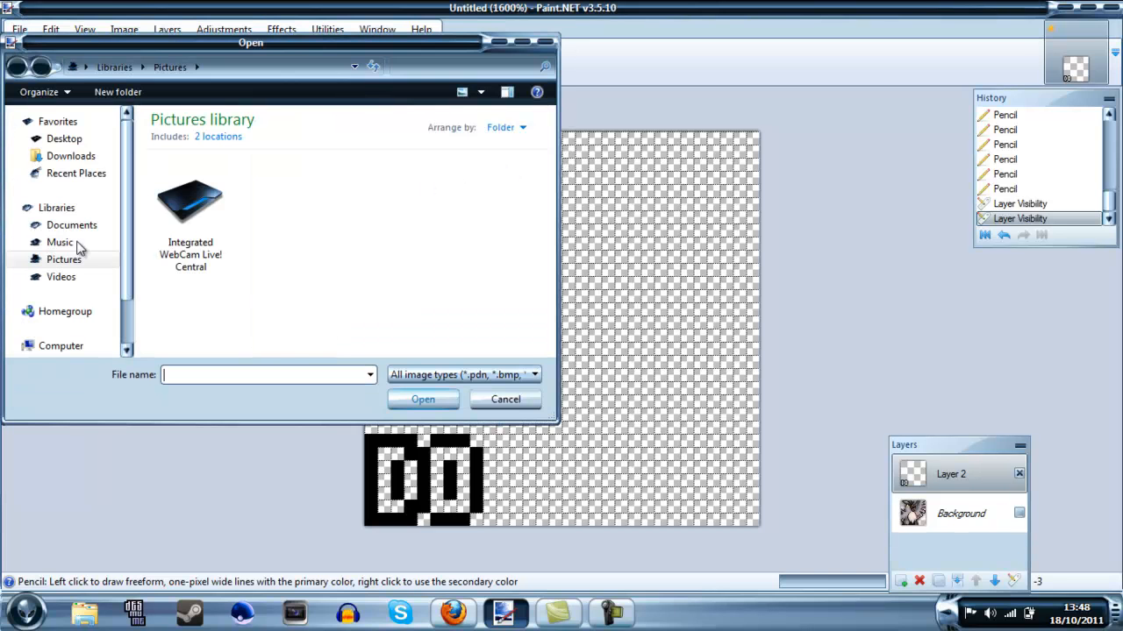
Browse the Pictures library and open the letter sheet azsa.png.
left_click(75, 265)
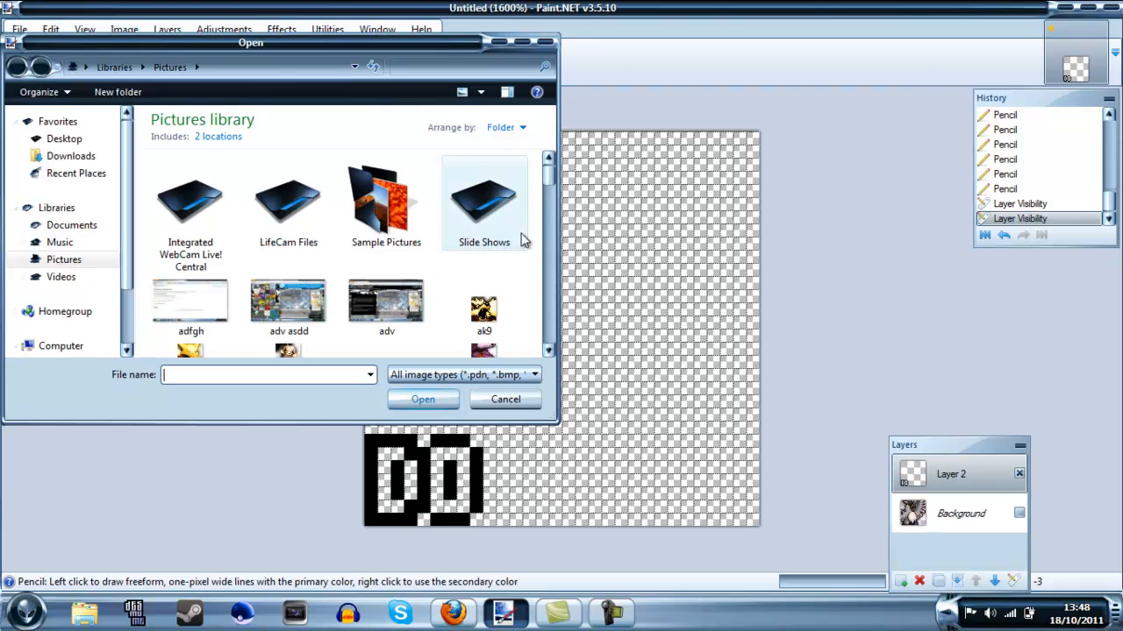
scroll(544, 202, "down", 2)
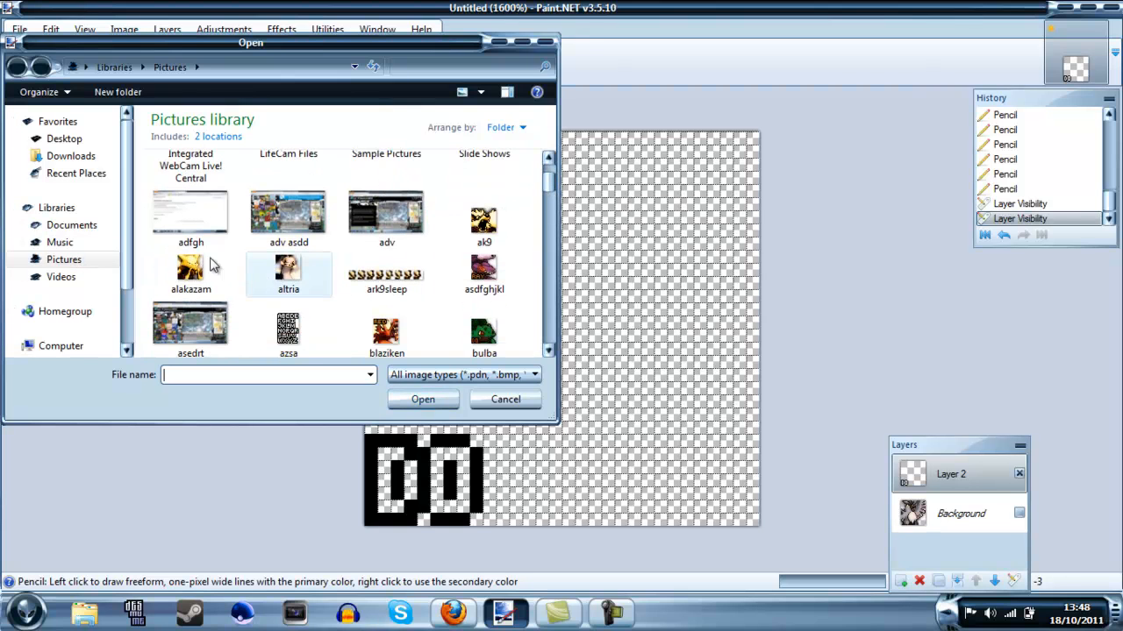
left_click_drag(551, 185, 548, 221)
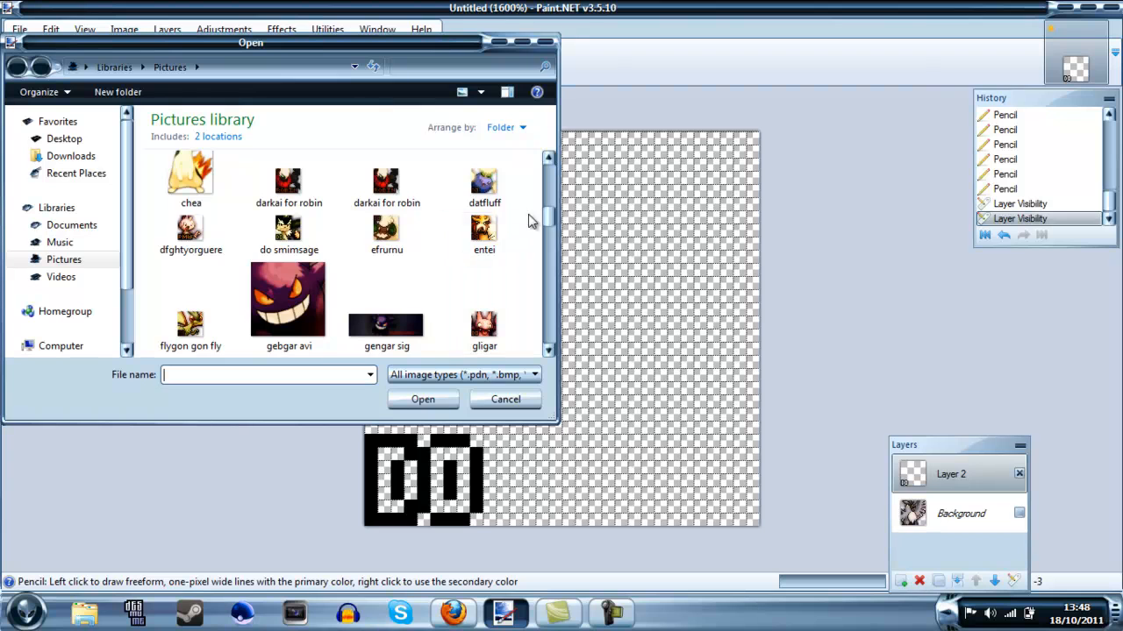
left_click_drag(553, 218, 553, 190)
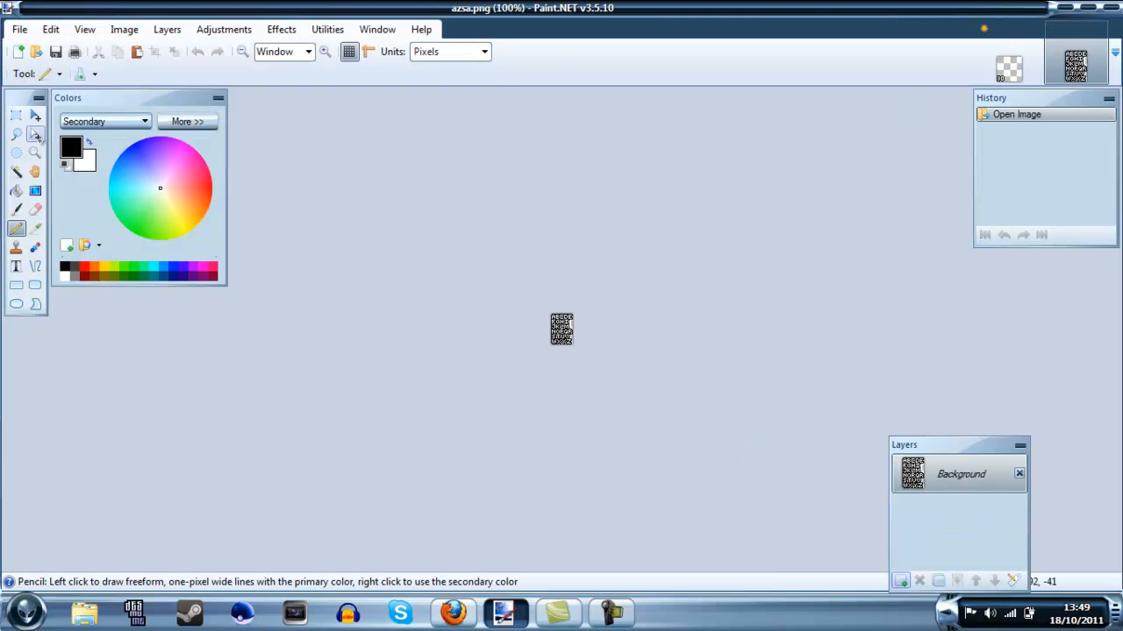
Select the whole letter sheet with Rectangle Select and return to the sprite image.
left_click(35, 152)
left_click(567, 328)
left_click(566, 328)
left_click(567, 328)
left_click(557, 324)
left_click(557, 325)
left_click(556, 324)
left_click(20, 117)
left_click_drag(474, 211, 719, 467)
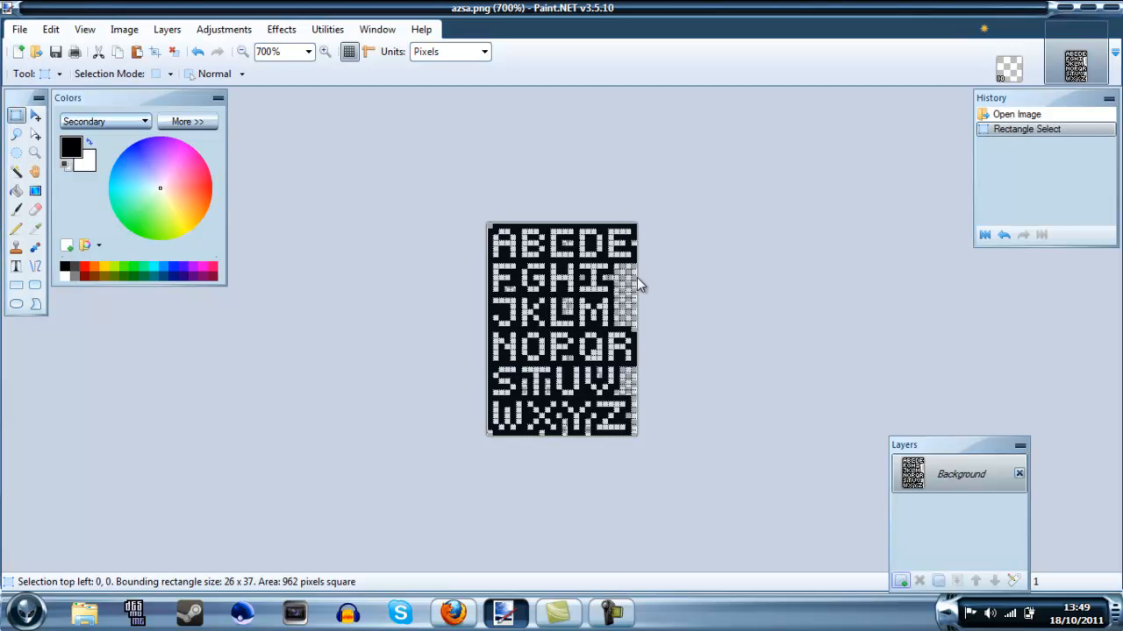
left_click(1009, 68)
left_click(1087, 68)
left_click(1017, 70)
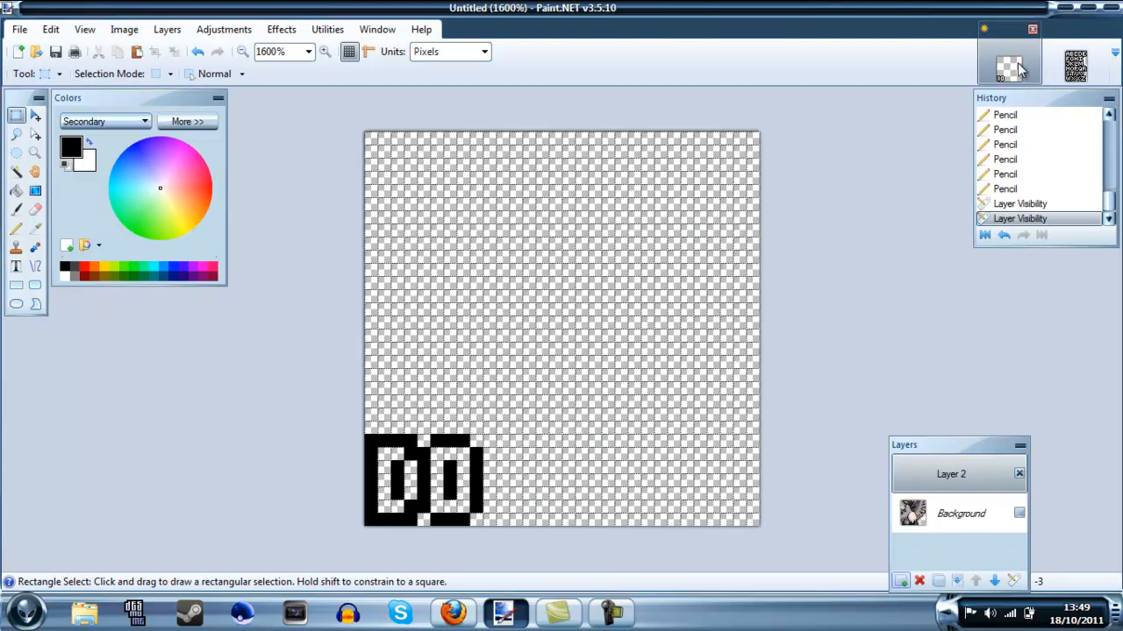
Show the Background layer, select a 25 by 6 pixel strip along the canvas's lower edge, then deselect it and hide the layer.
left_click(175, 184)
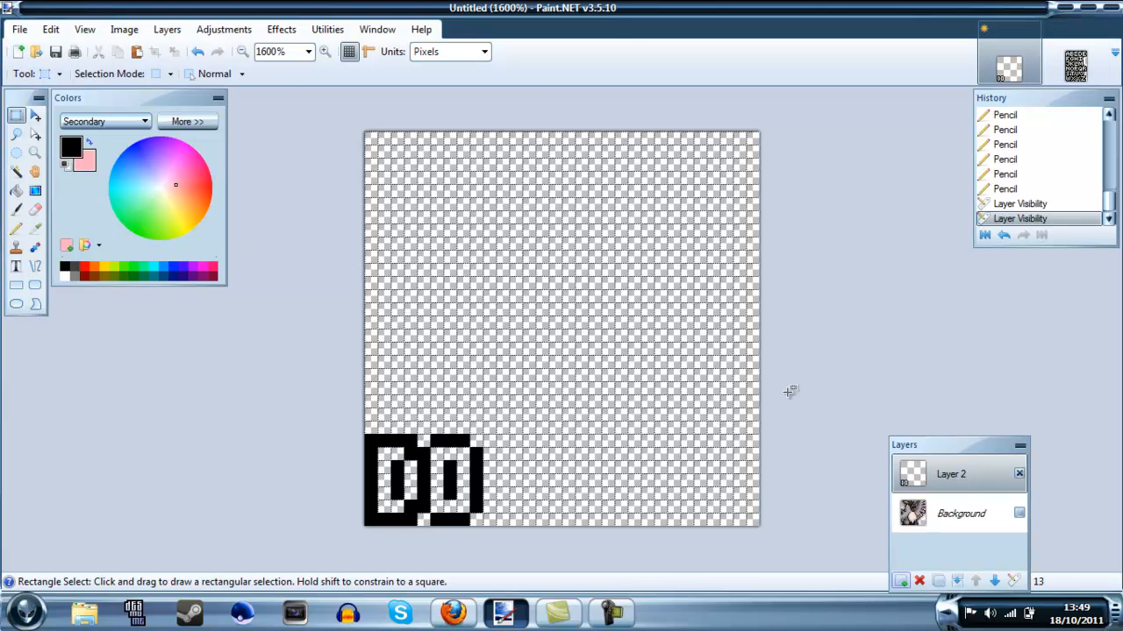
left_click(1021, 512)
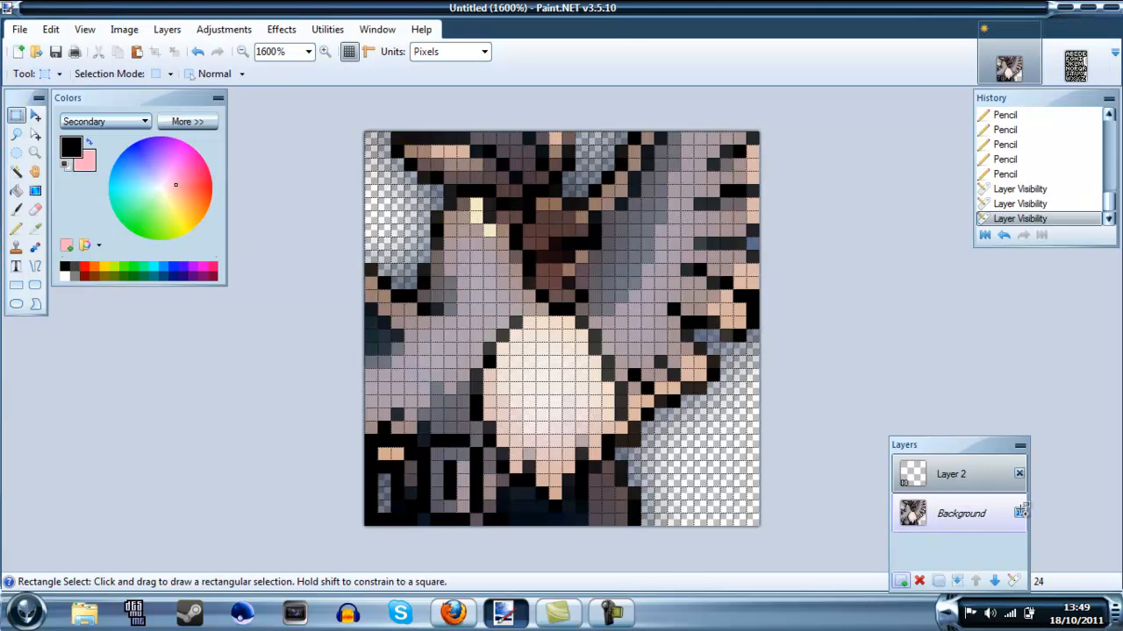
left_click_drag(693, 527, 364, 447)
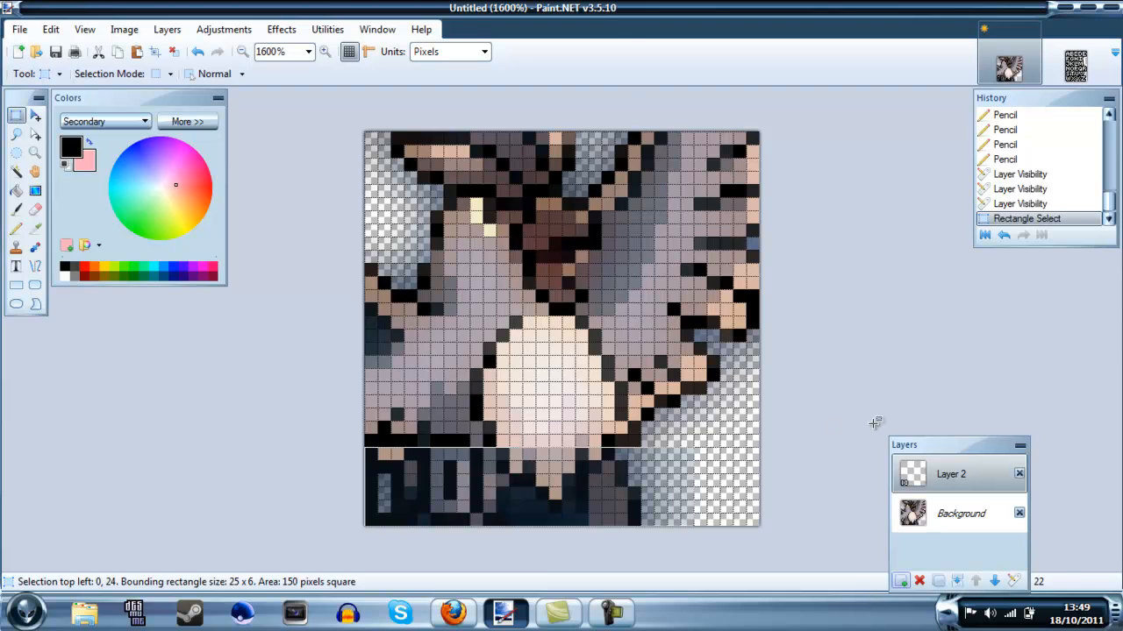
key("ctrl+d")
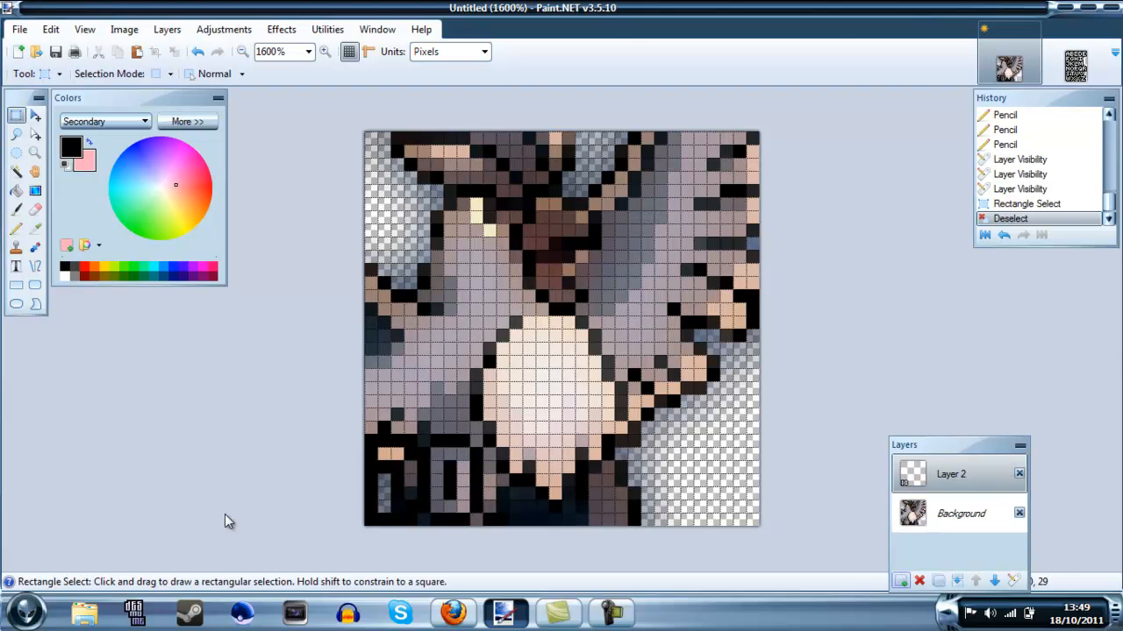
left_click(1019, 513)
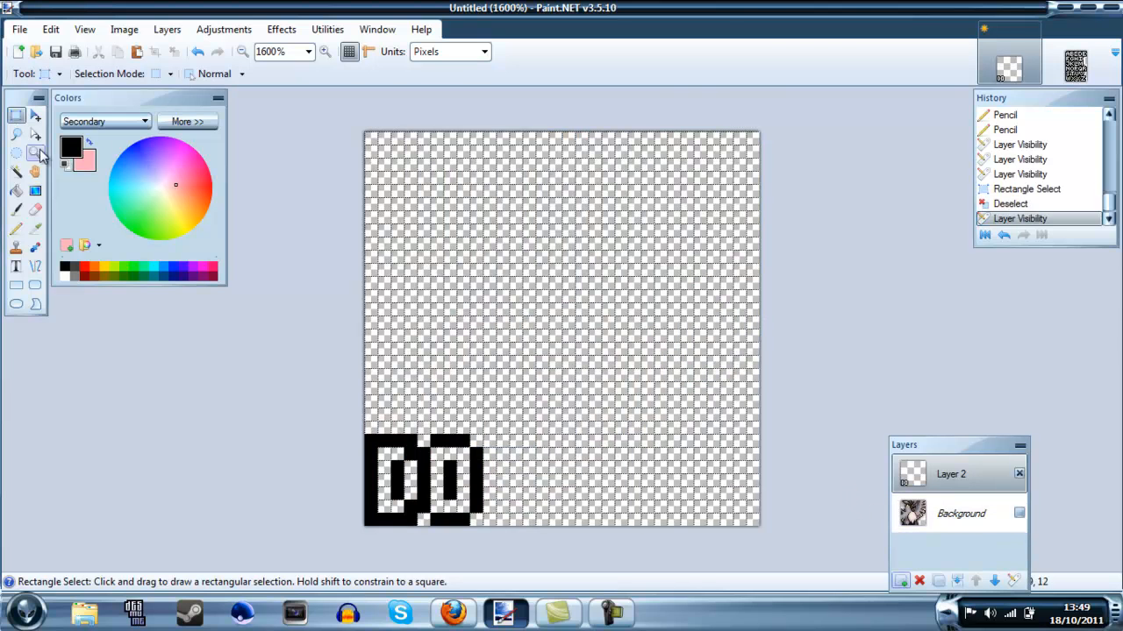
Pick orange as the drawing colour and fill the inside of the DO letters with the Pencil.
left_click_drag(186, 187, 193, 217)
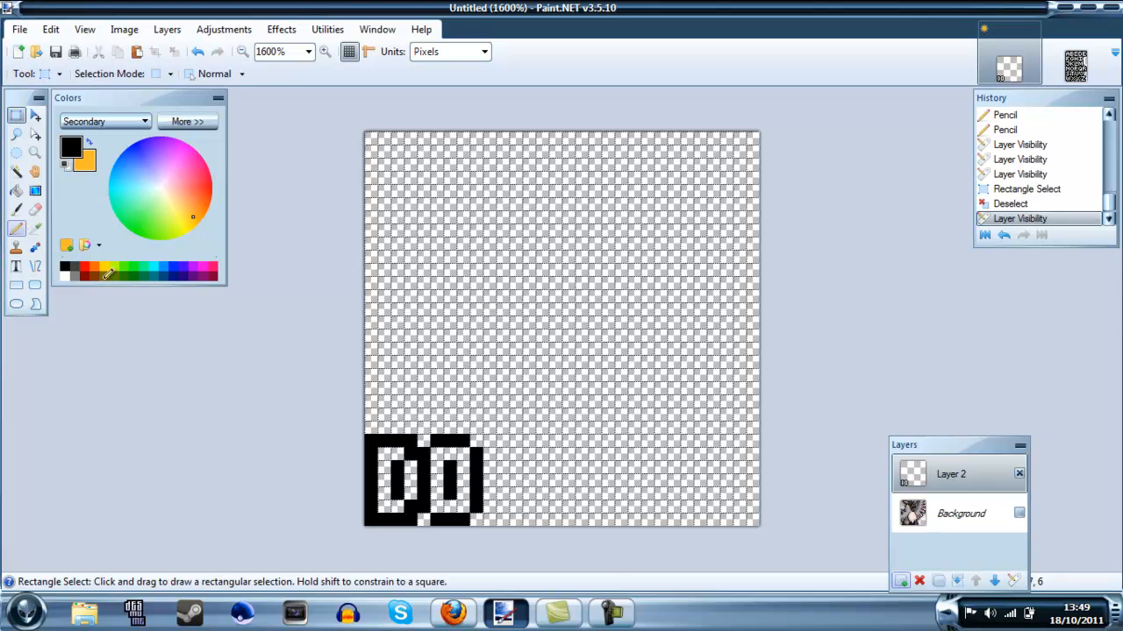
left_click(16, 228)
left_click(392, 502)
key("ctrl+z")
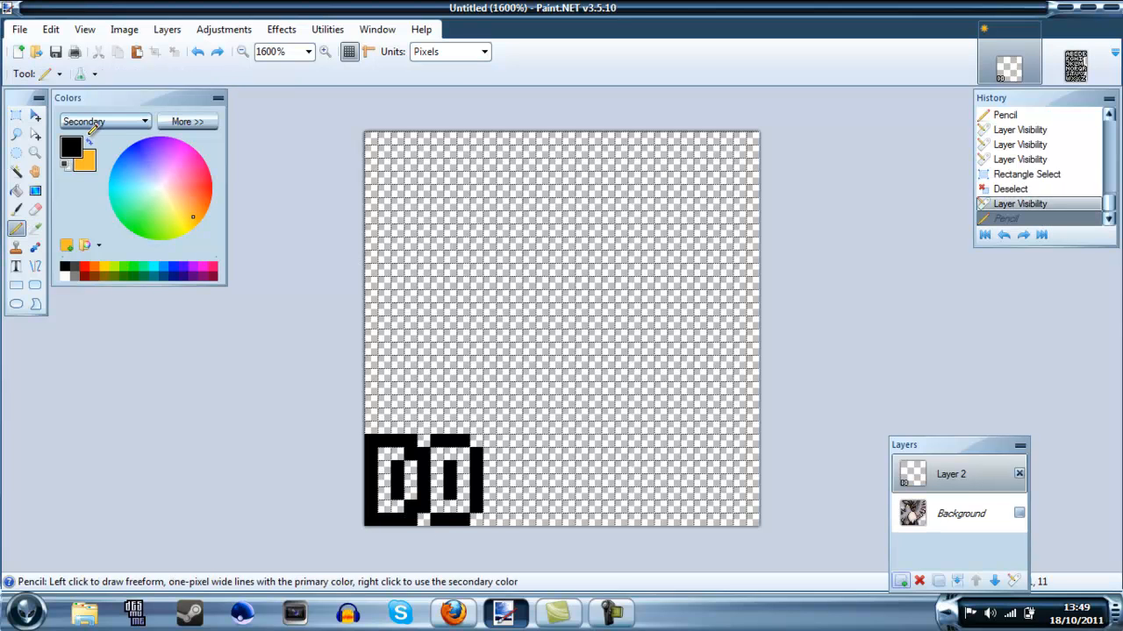
left_click(89, 141)
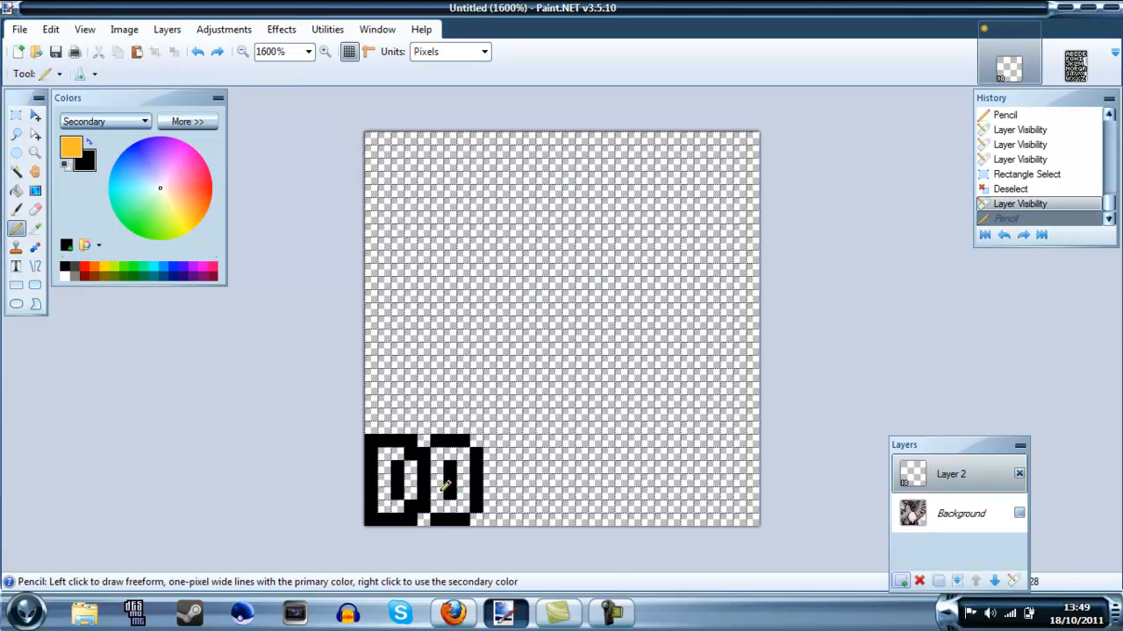
mouse_move(399, 450)
left_mouse_down()
mouse_move(390, 506)
mouse_move(414, 499)
mouse_move(416, 464)
mouse_move(438, 452)
mouse_move(462, 456)
mouse_move(462, 506)
mouse_move(439, 510)
mouse_move(436, 456)
left_mouse_up()
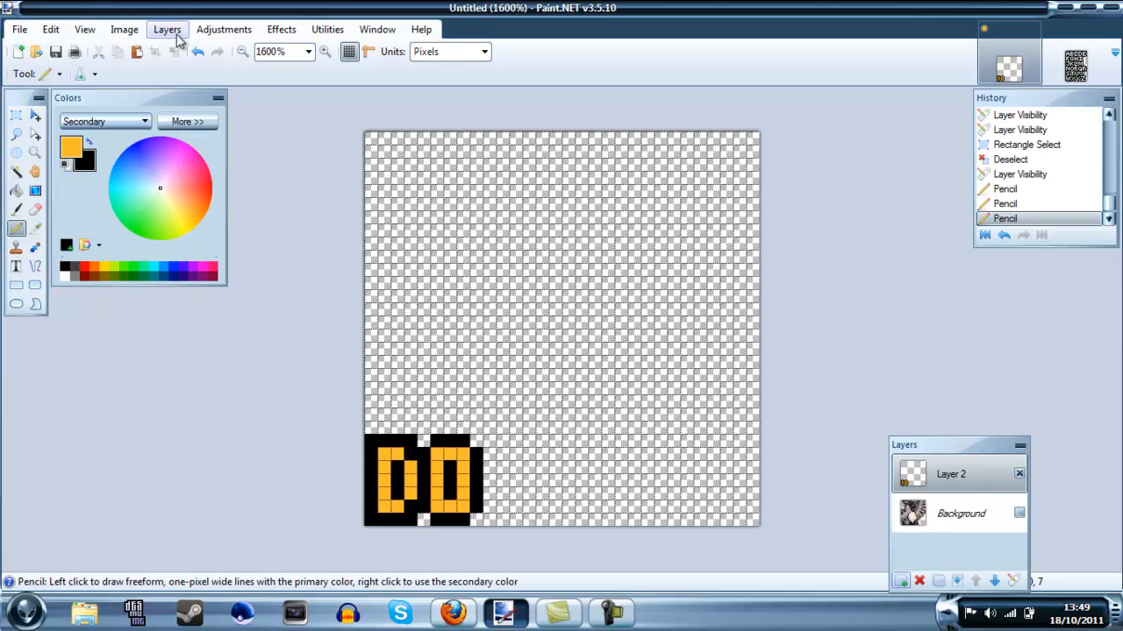
Apply Soften Portrait to the lettering with softness 1, lighting -20 and warmth 20, and show the Background layer.
left_click(282, 29)
mouse_move(308, 144)
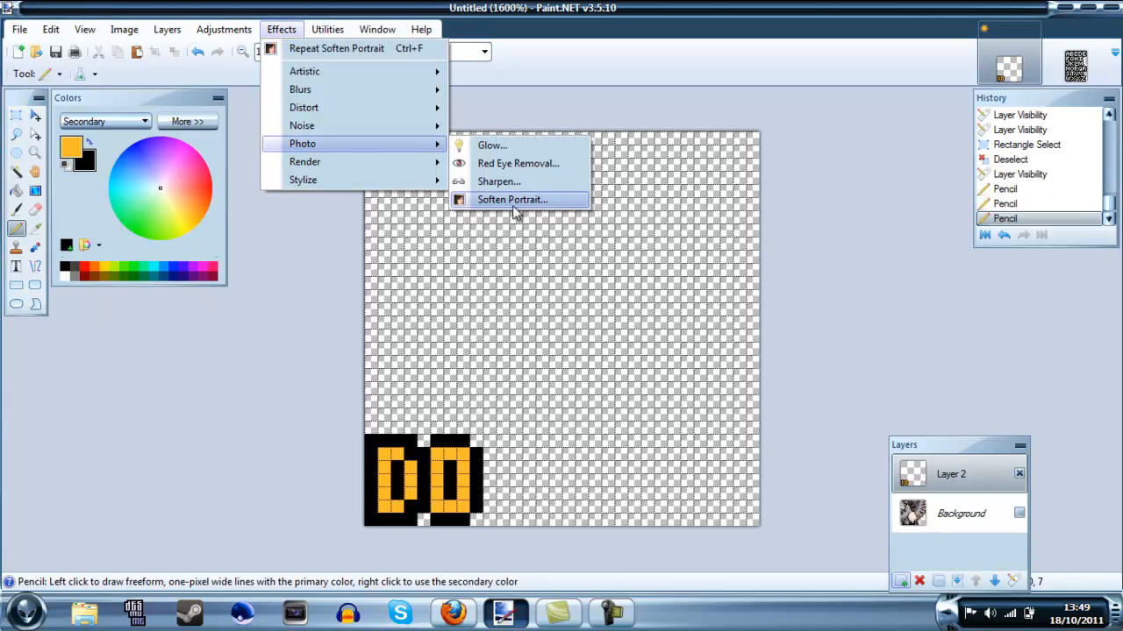
left_click(511, 200)
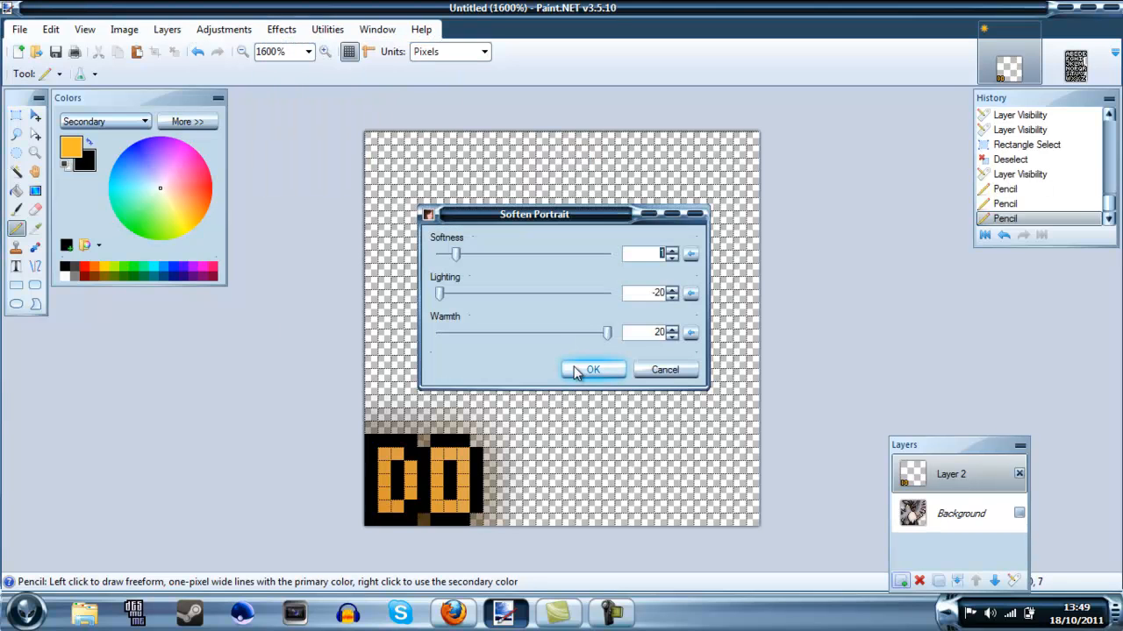
left_click(583, 369)
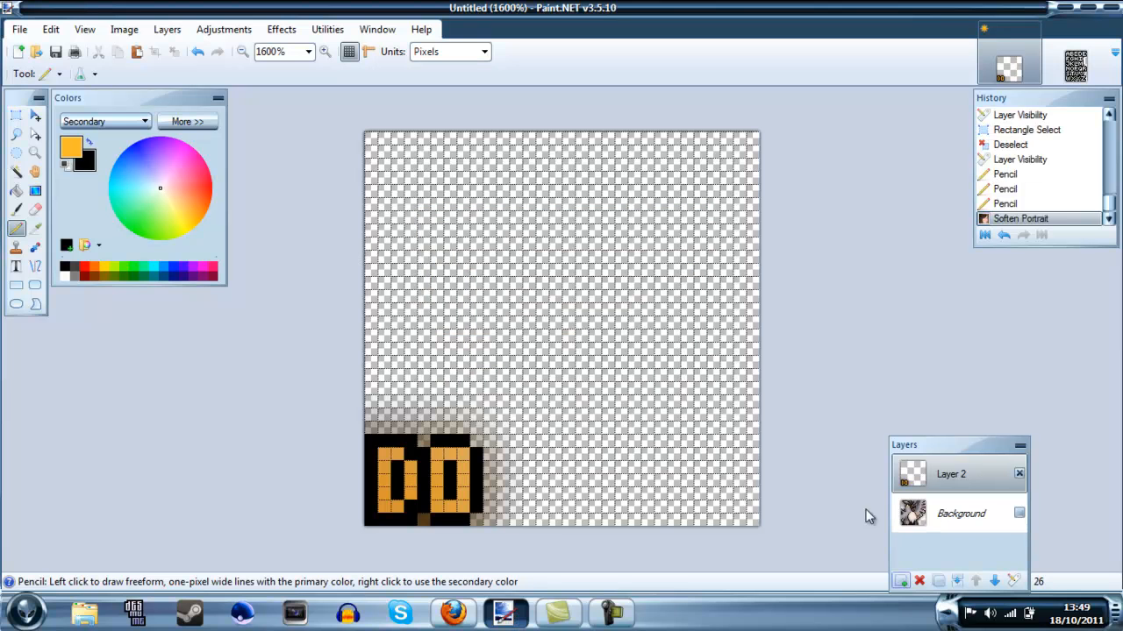
left_click(1020, 513)
Apply Soften Portrait to the lettering again with softness 1, lighting -20 and warmth 0, and merge its layer down into the Background.
left_click(280, 29)
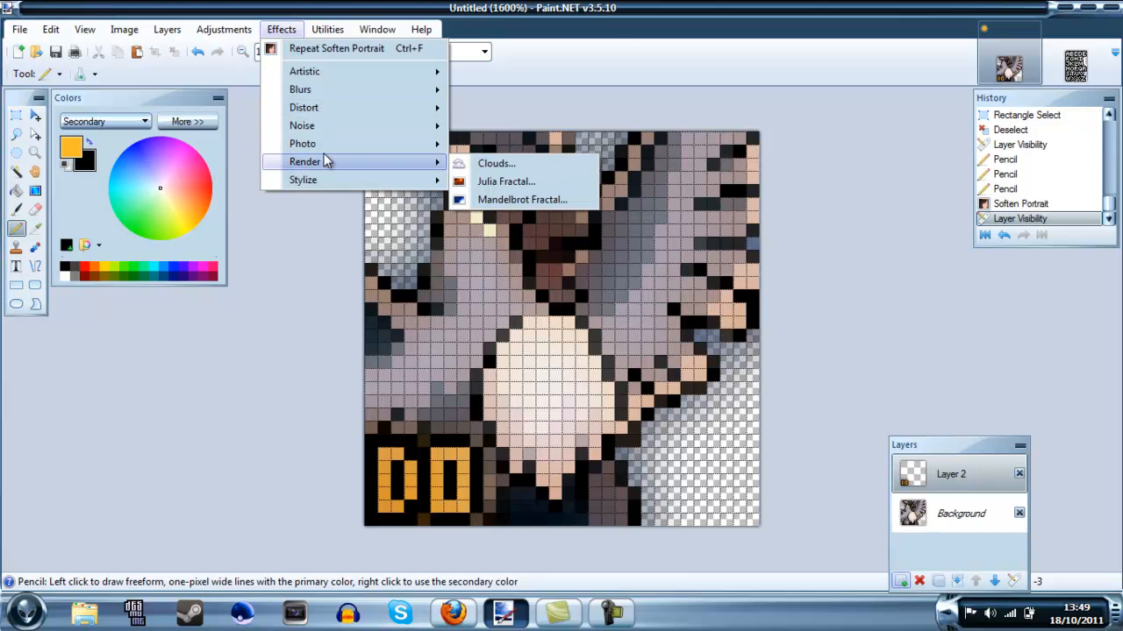
mouse_move(320, 144)
left_click(488, 200)
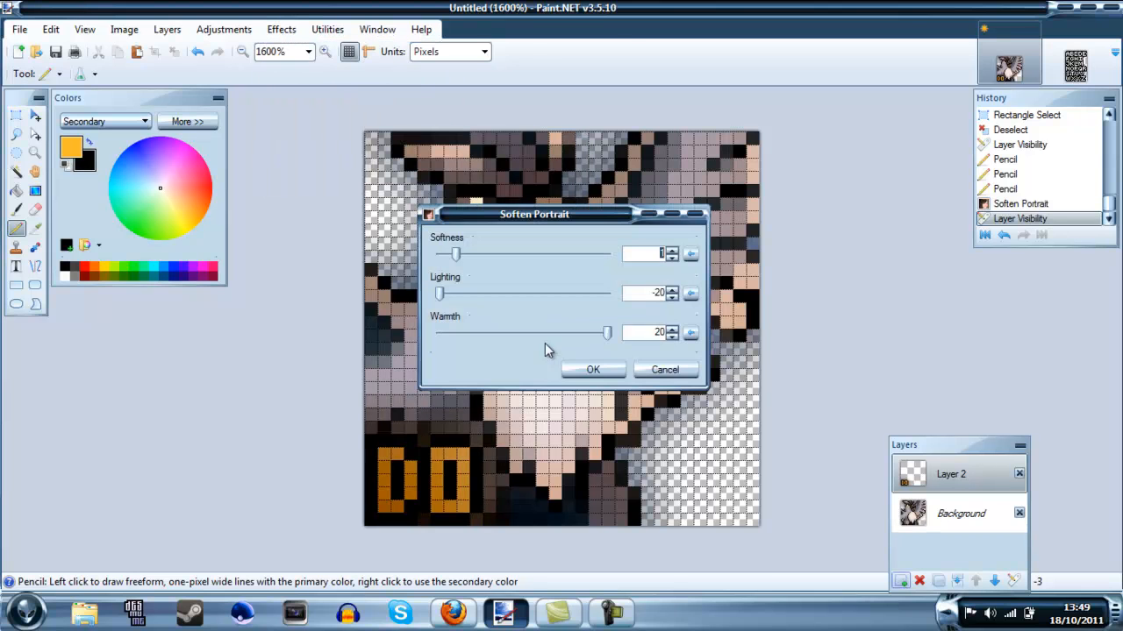
left_click_drag(607, 333, 407, 332)
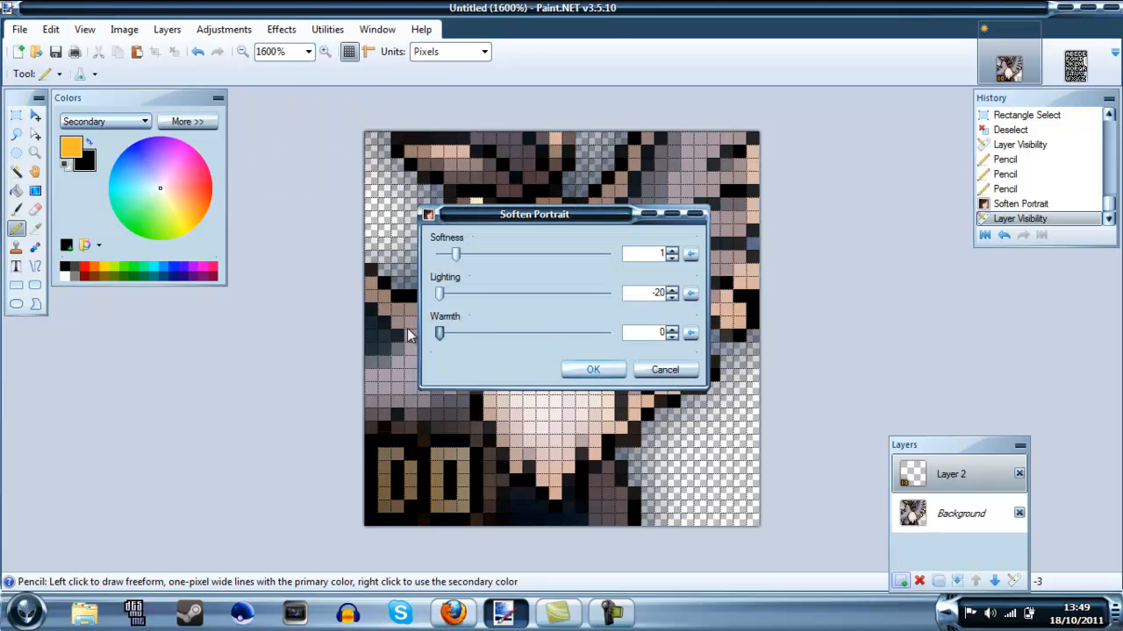
left_click(593, 370)
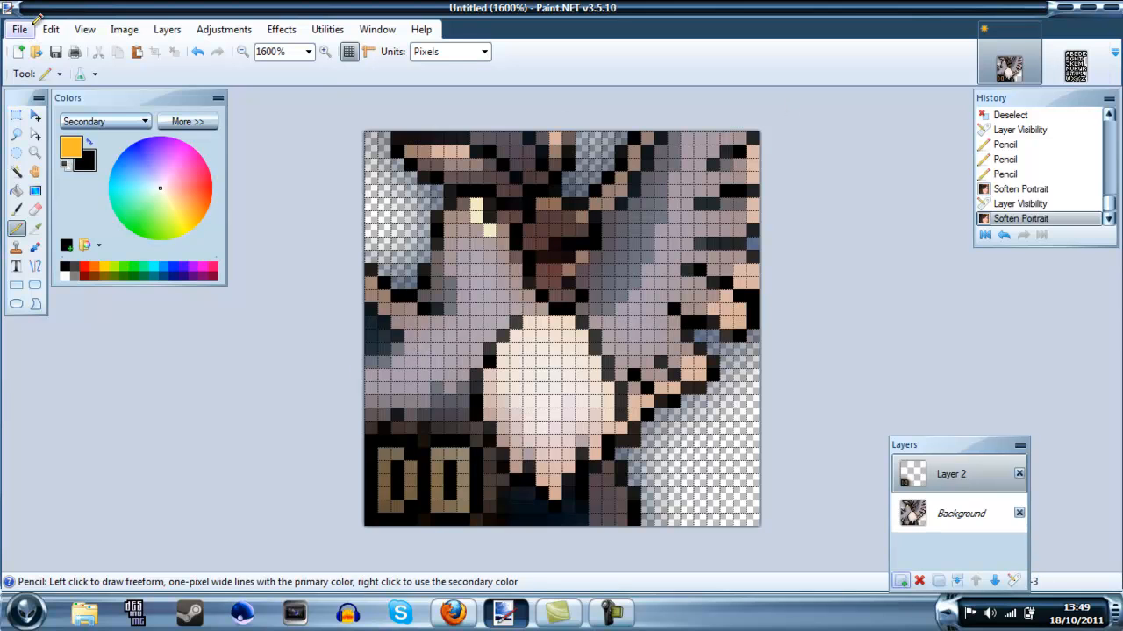
left_click(956, 580)
Hide the Tools, History, Layers and Colors windows.
left_click(377, 29)
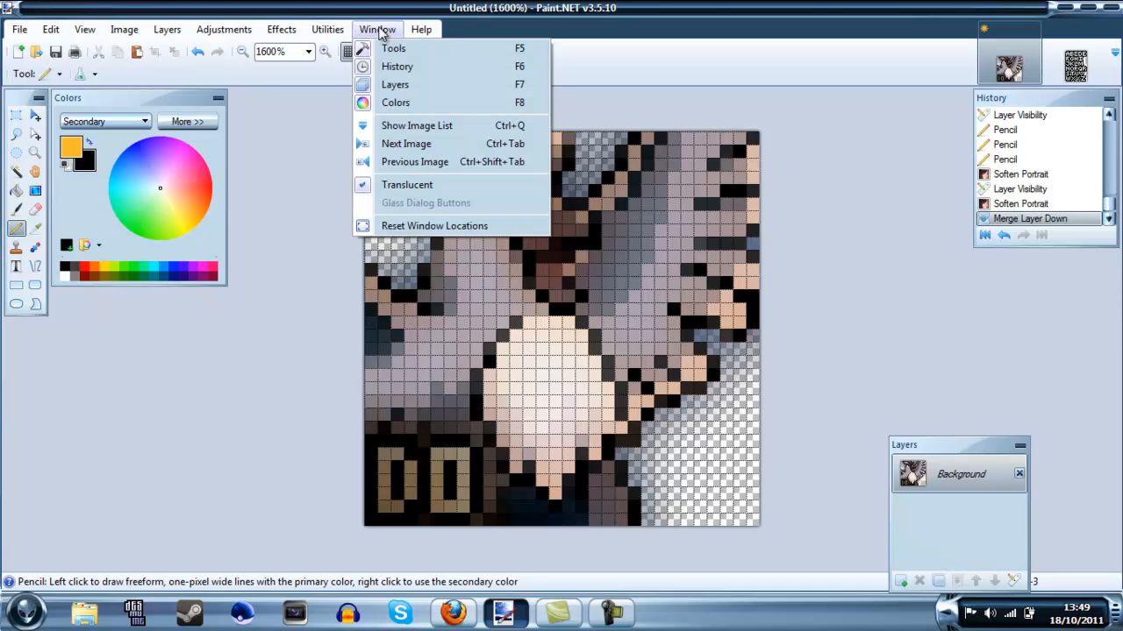
left_click(388, 48)
left_click(377, 29)
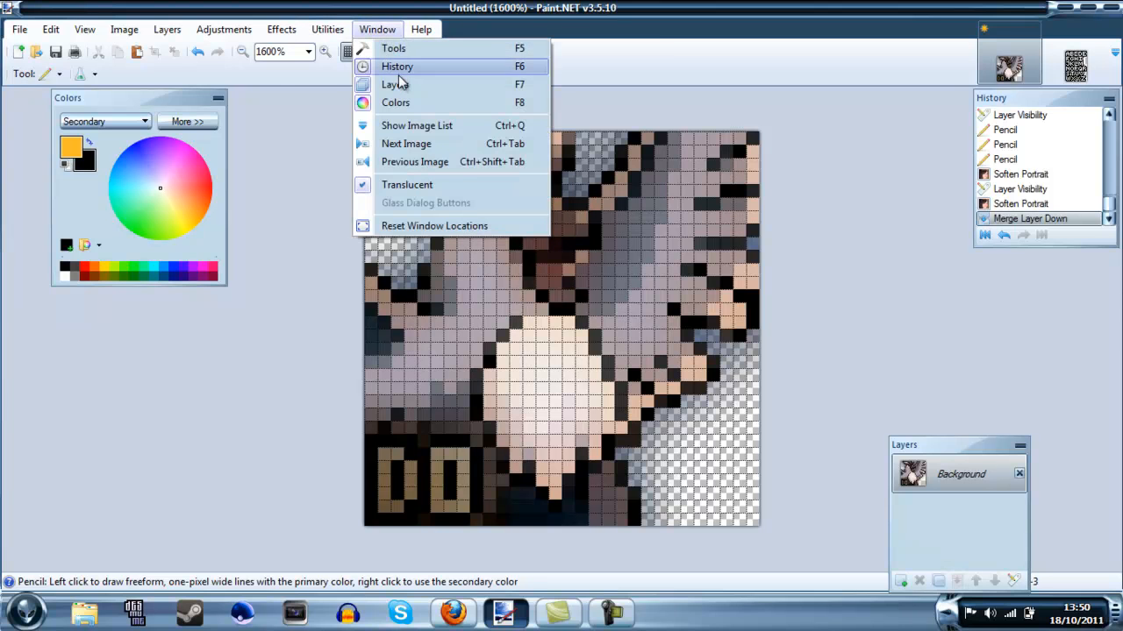
left_click(398, 67)
left_click(392, 29)
left_click(377, 29)
left_click(394, 99)
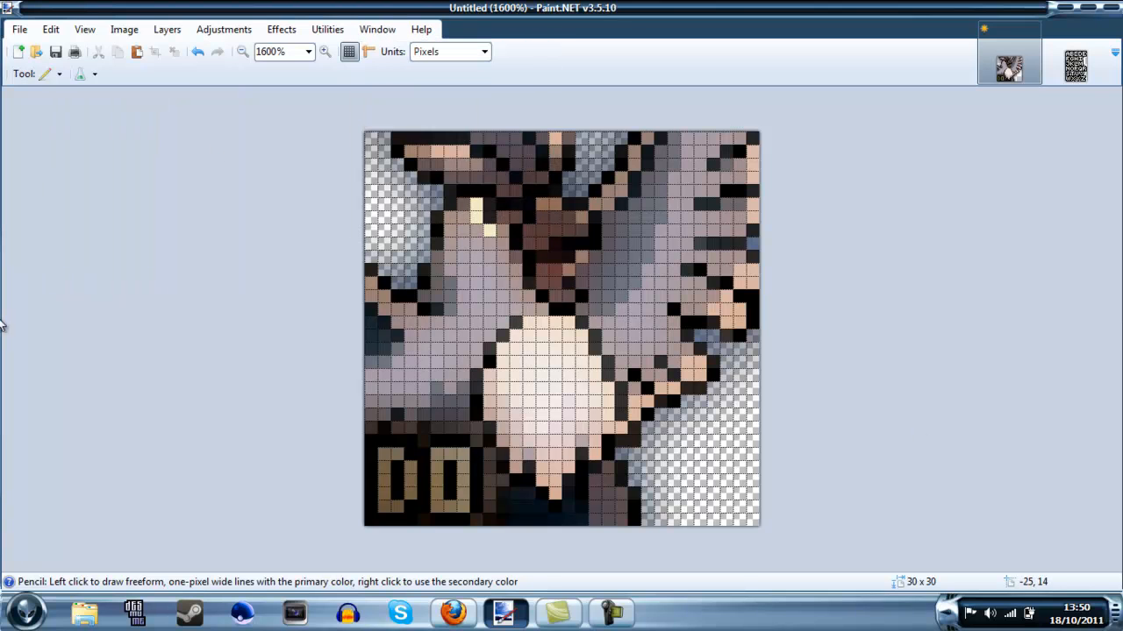
Show the Tools, History, Layers and Colors windows again.
left_click(377, 29)
left_click(382, 50)
left_click(377, 29)
left_click(397, 67)
left_click(377, 29)
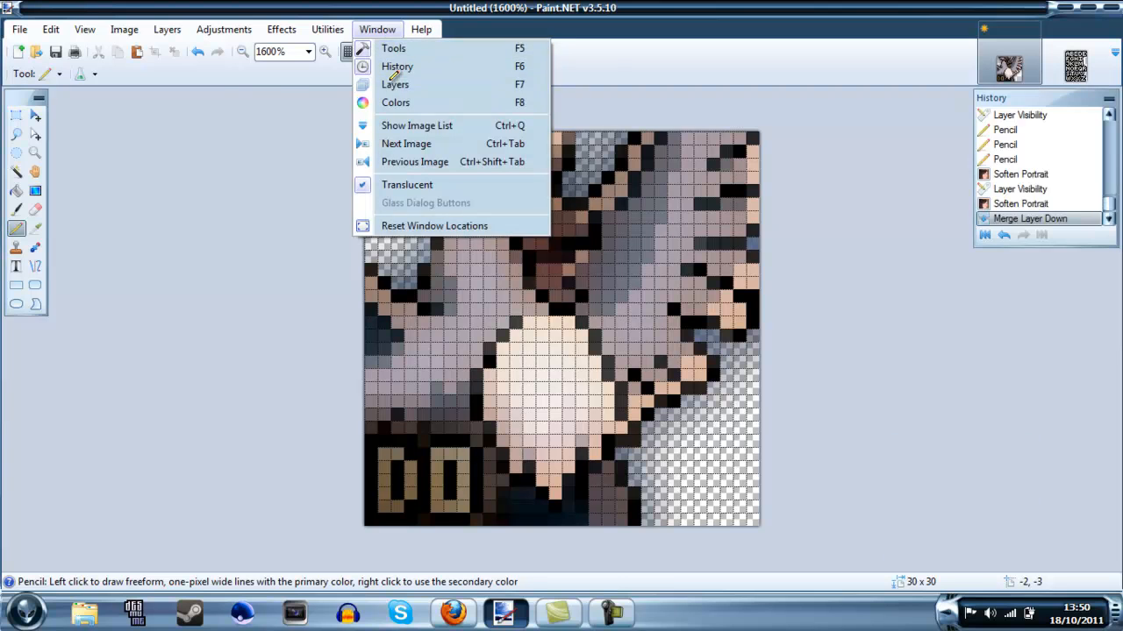
left_click(395, 84)
left_click(377, 29)
left_click(394, 102)
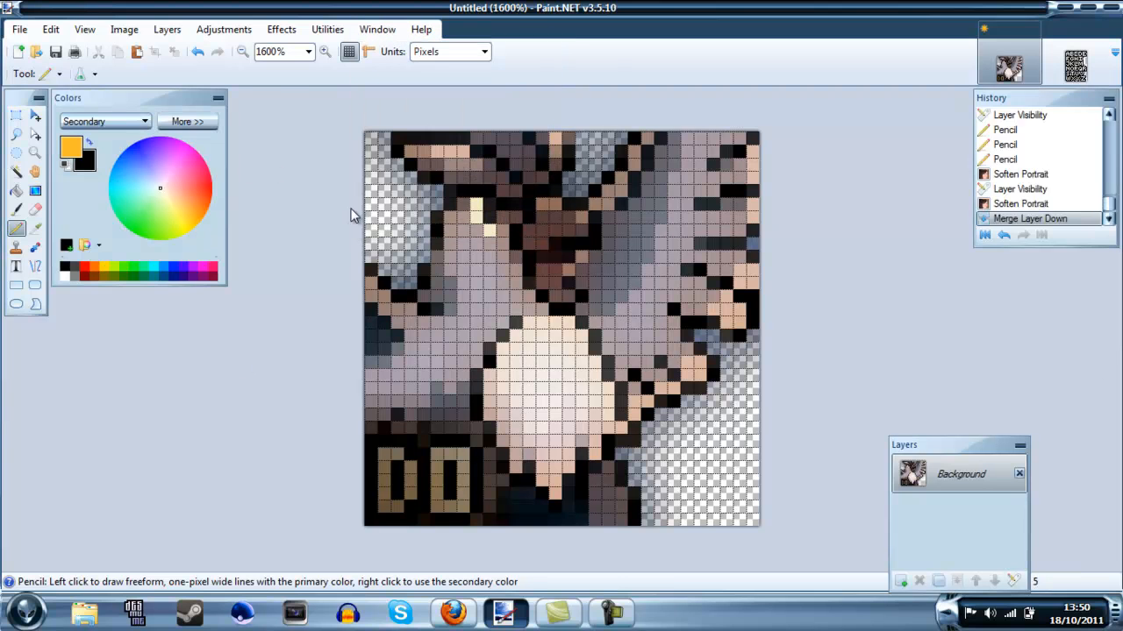
Move the Colors window to just below the Tools window.
left_click_drag(138, 98, 89, 332)
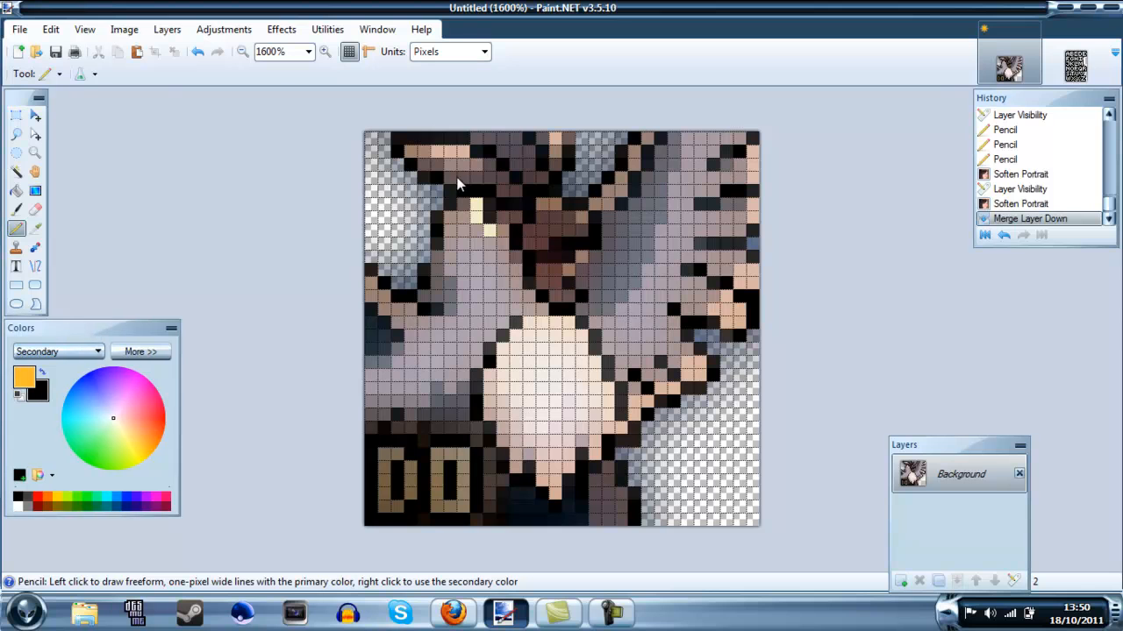
Save the image in the Pictures library as a PNG named artgfd, with bit depth on Auto-detect.
left_click(19, 29)
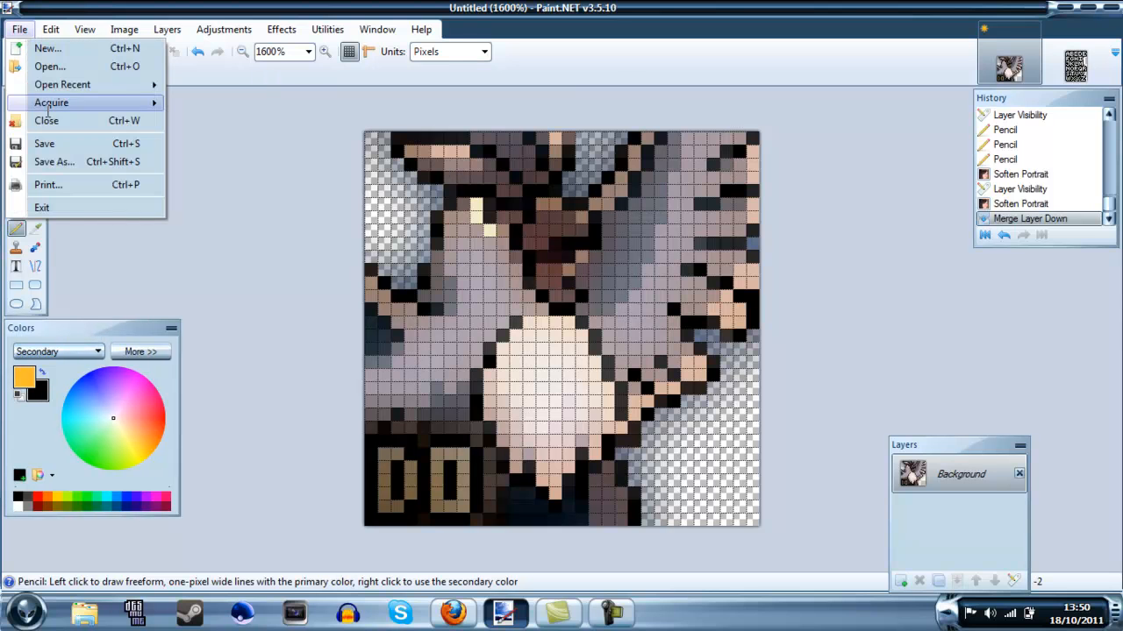
left_click(170, 181)
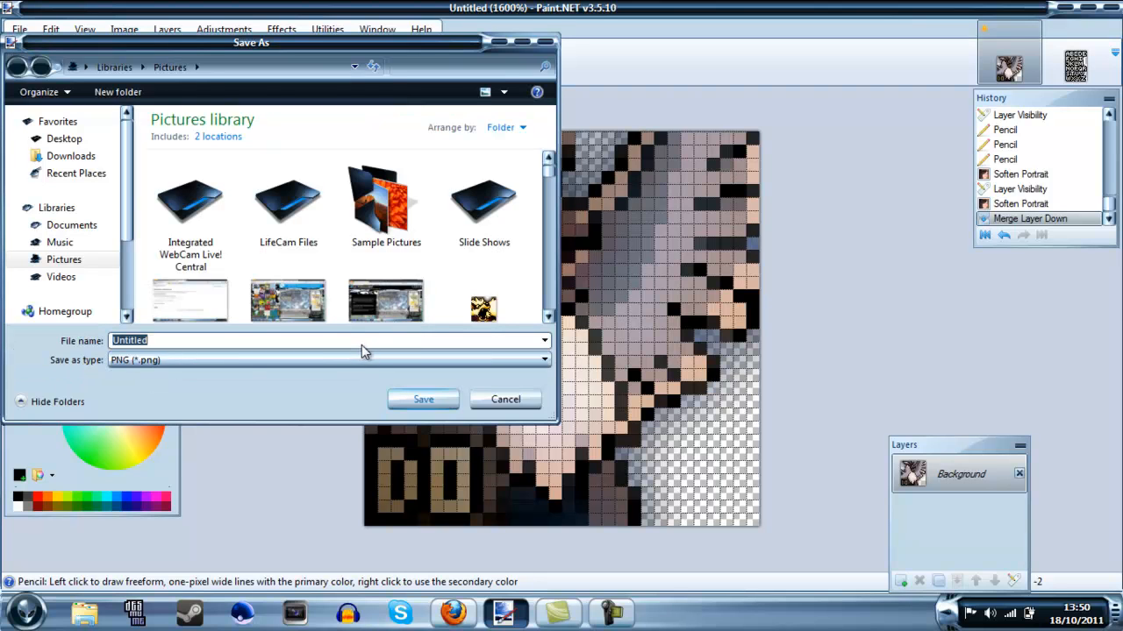
left_click(245, 360)
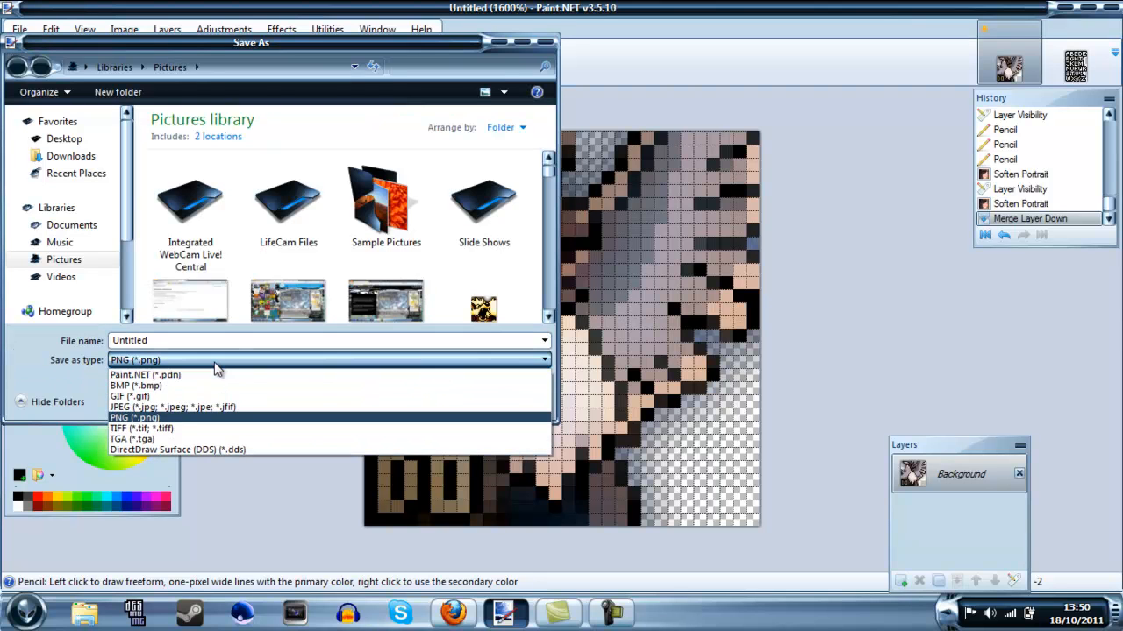
left_click(393, 417)
left_click(308, 344)
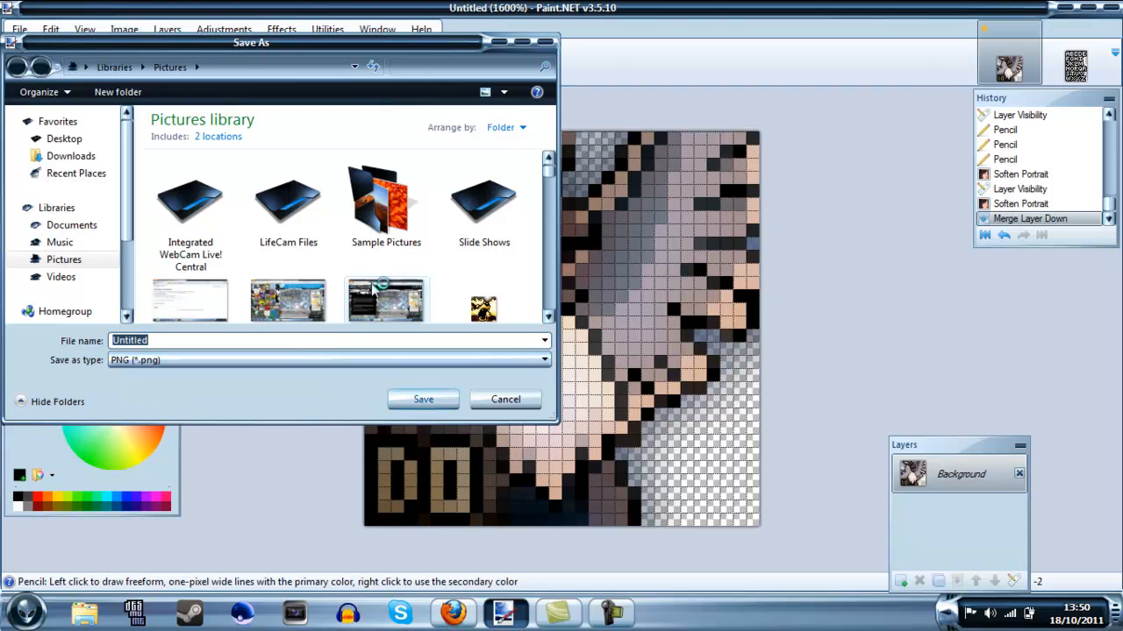
scroll(400, 220, "down", 4)
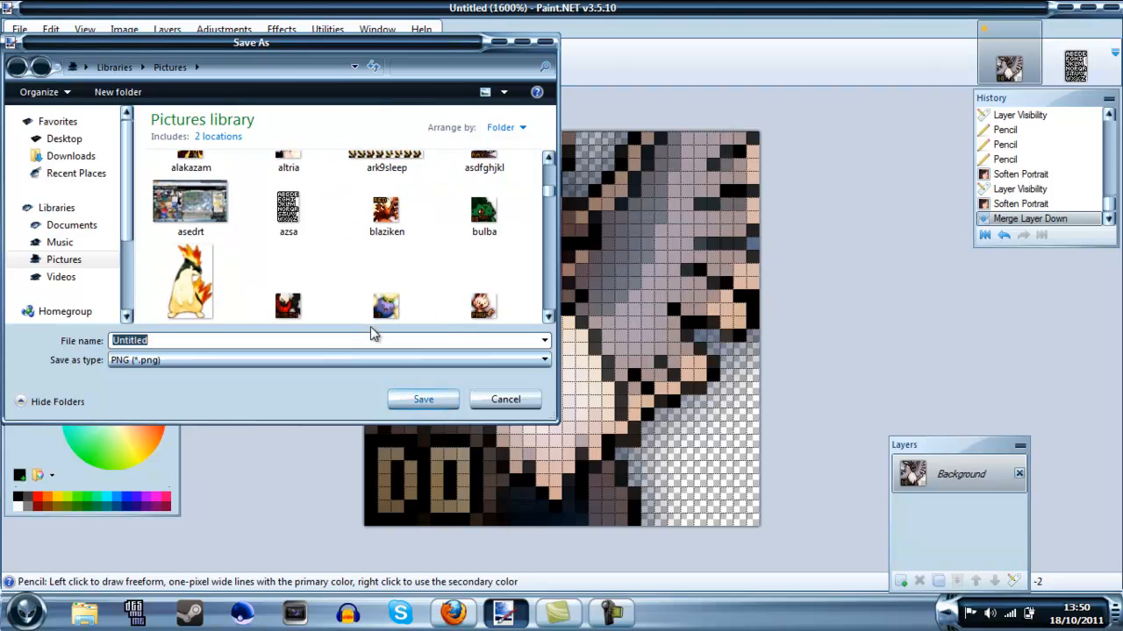
type("artgfd")
left_click(405, 402)
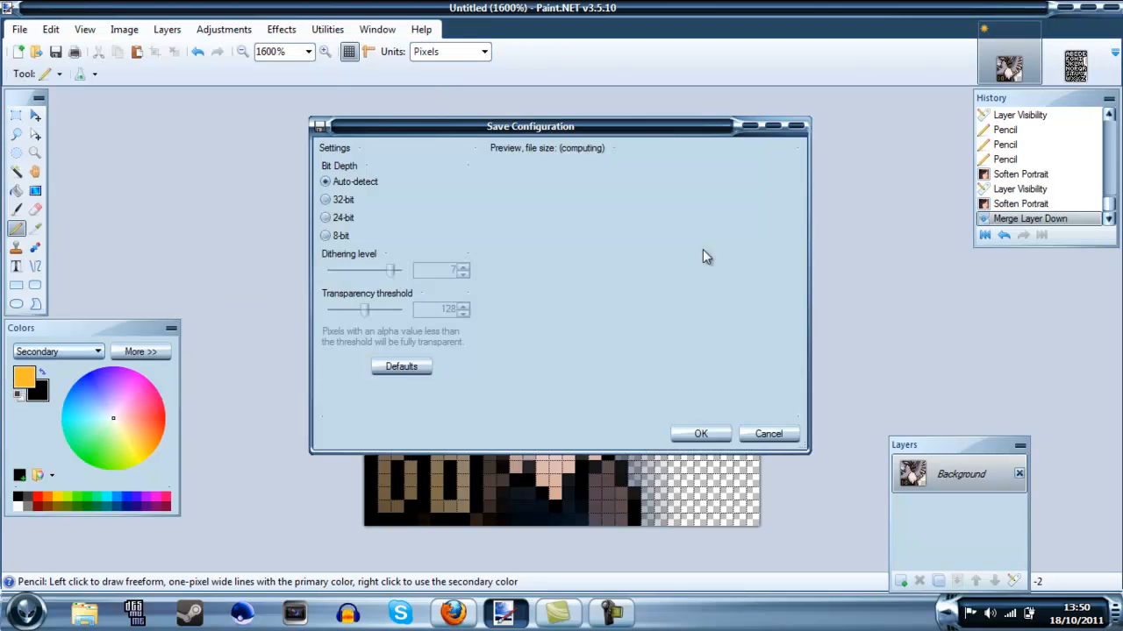
left_click_drag(403, 129, 283, 163)
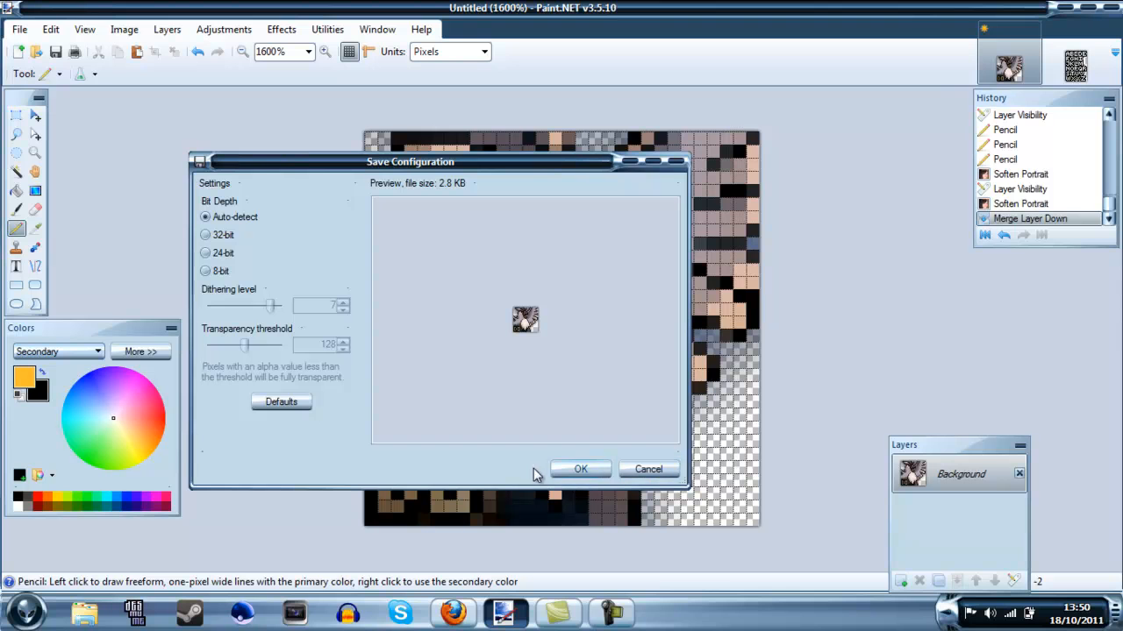
left_click(580, 468)
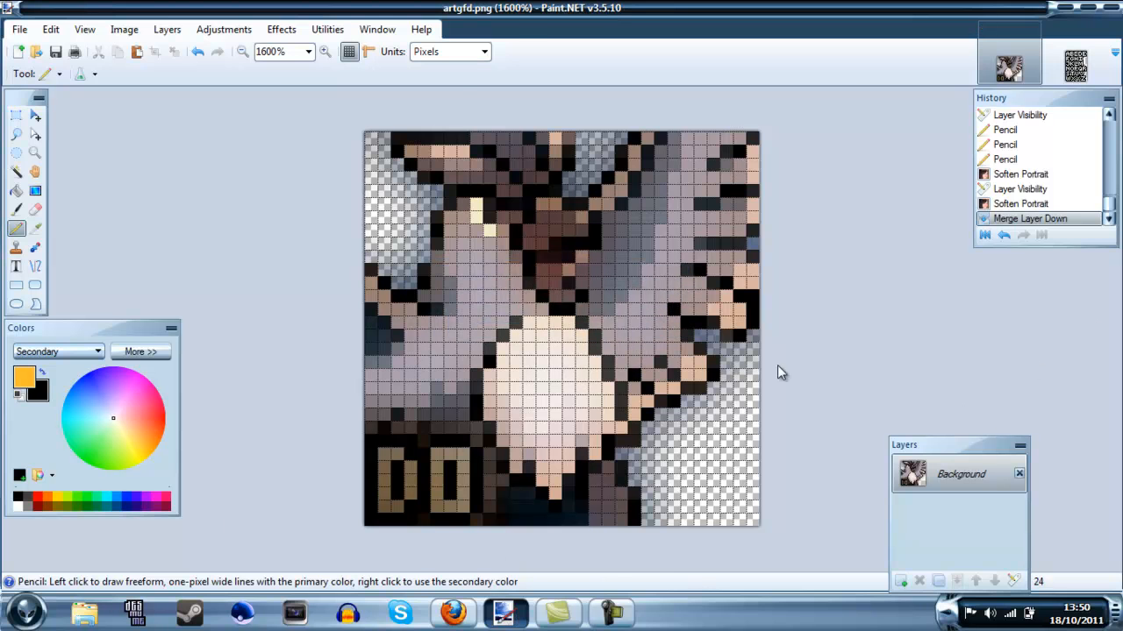
Switch to Firefox and open photobucket.com.
left_click(453, 612)
left_click(331, 47)
type("photo")
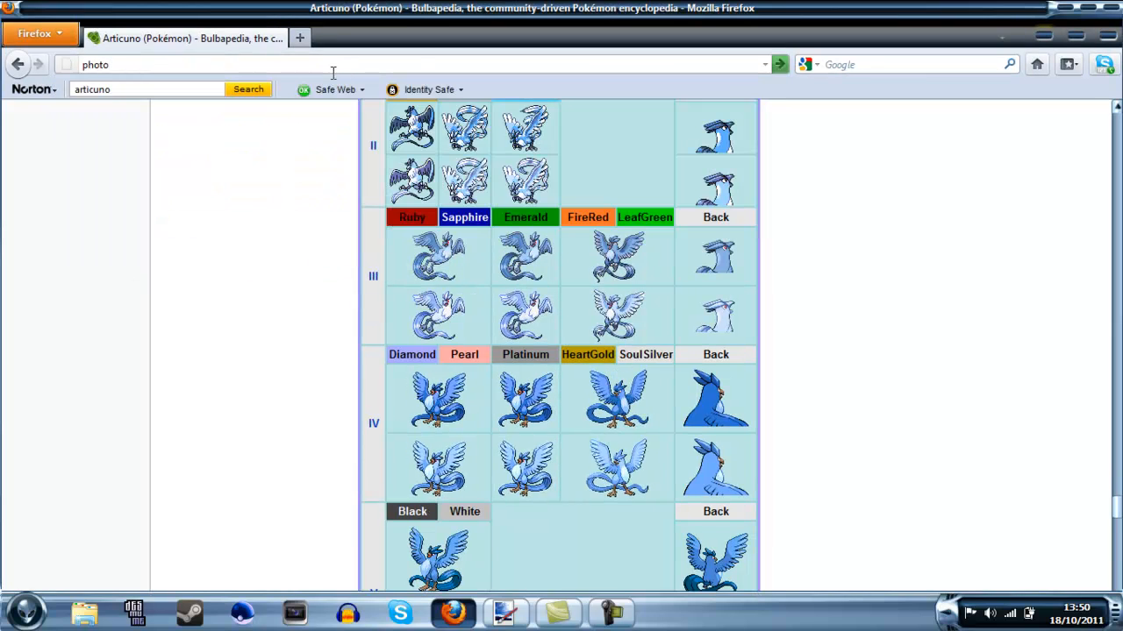
type("bucket.com")
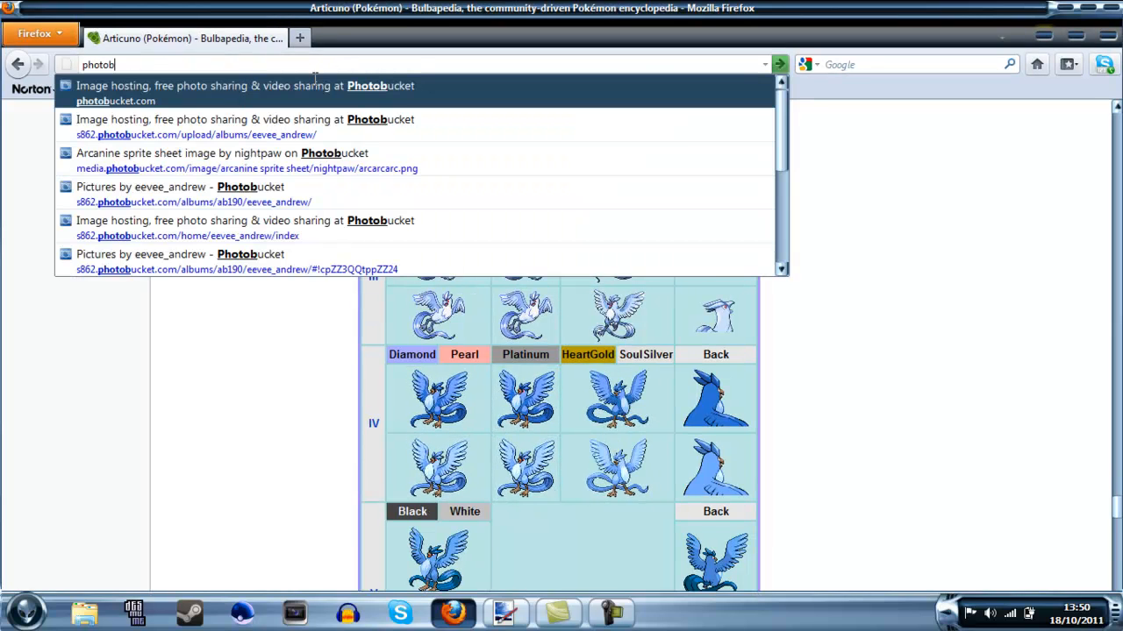
left_click(314, 81)
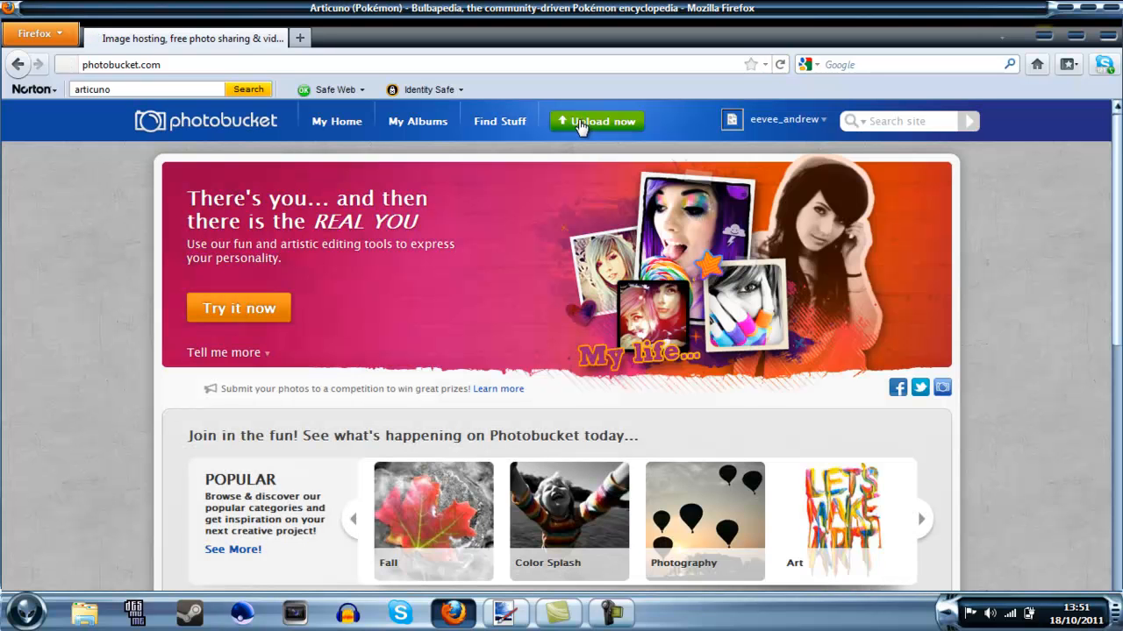
Upload the artgfd image from the Pictures folder to the Photobucket album.
left_click(578, 126)
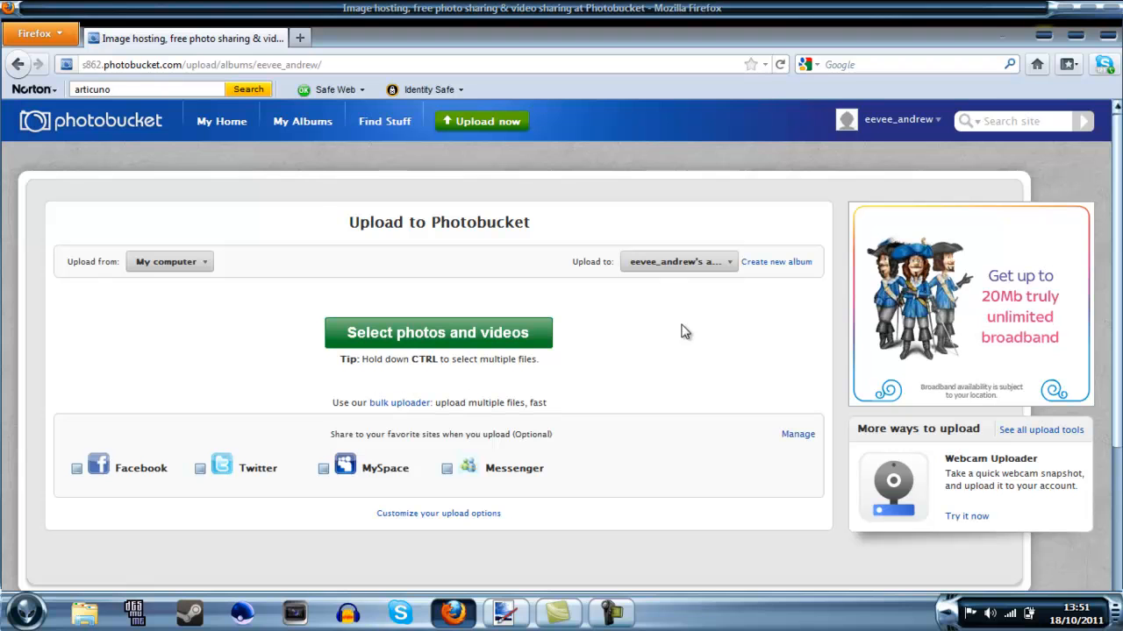
left_click(496, 341)
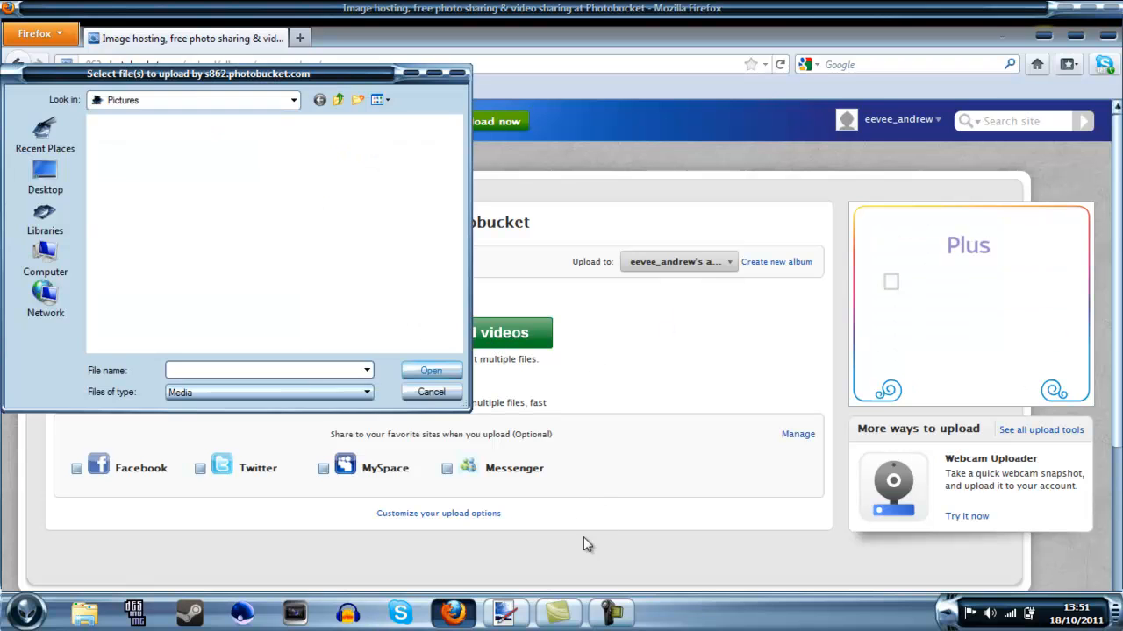
left_click_drag(455, 141, 454, 172)
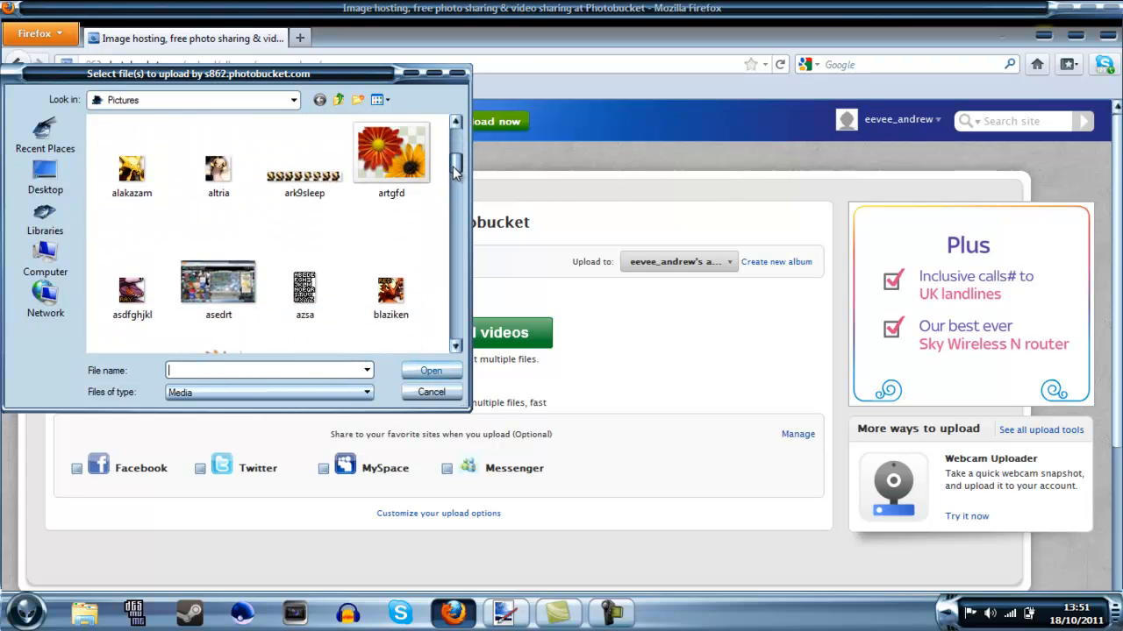
left_click_drag(454, 172, 455, 220)
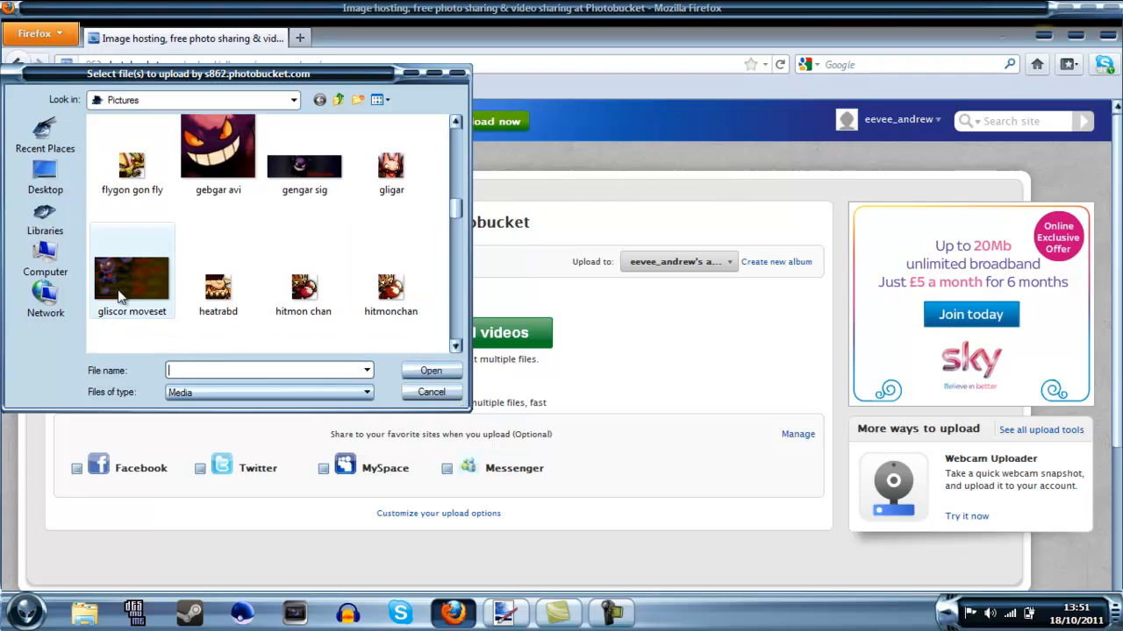
left_click_drag(451, 206, 461, 170)
double_click(418, 225)
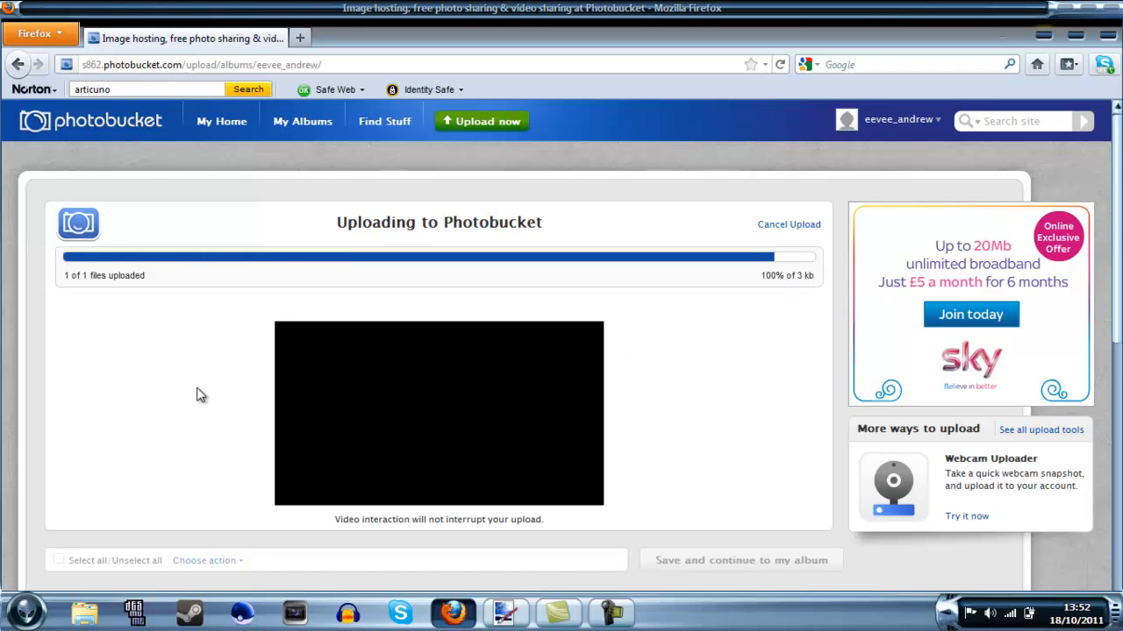
Open the uploaded artgfd.png on its own page and close the upload page.
scroll(61, 353, "up", 2)
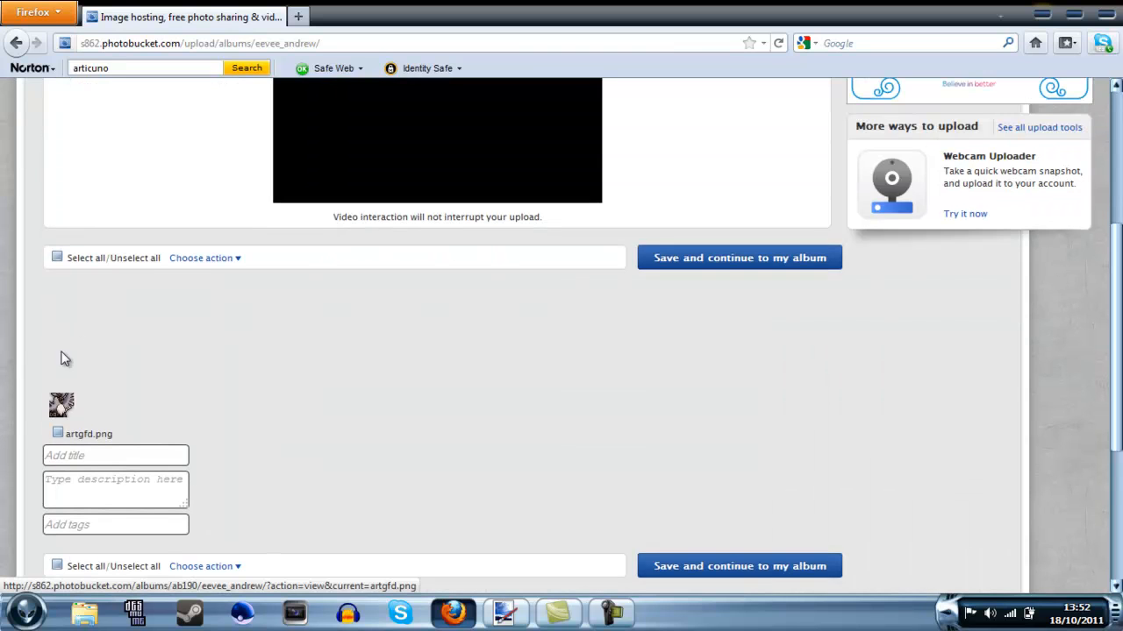
left_click(63, 402)
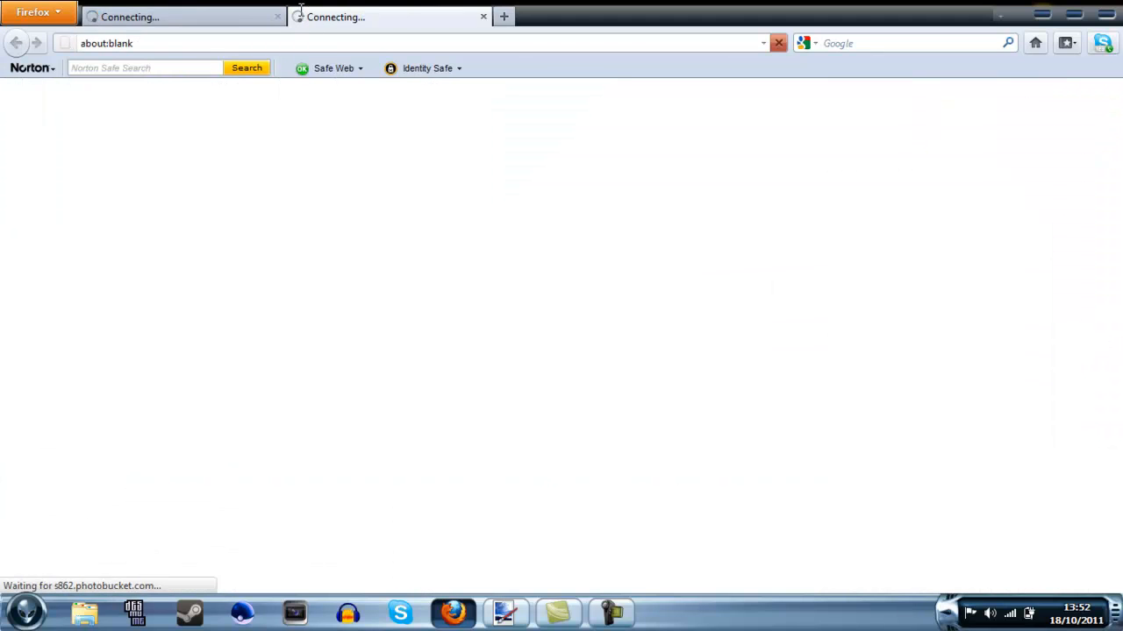
left_click(277, 16)
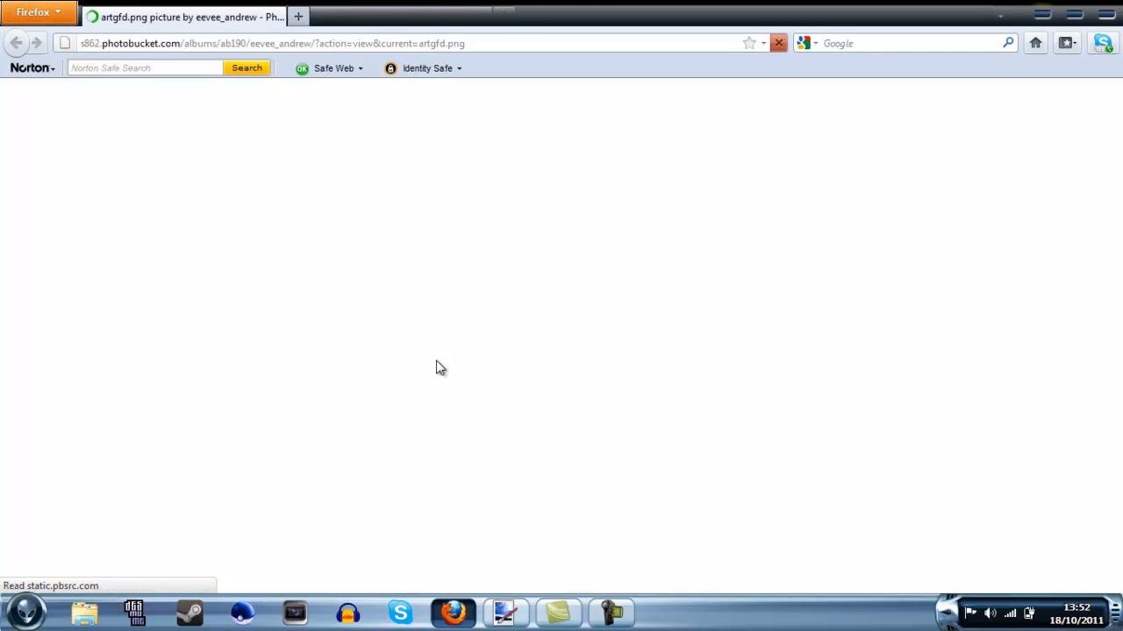
Copy the direct link of artgfd.png.
scroll(465, 369, "down", 2)
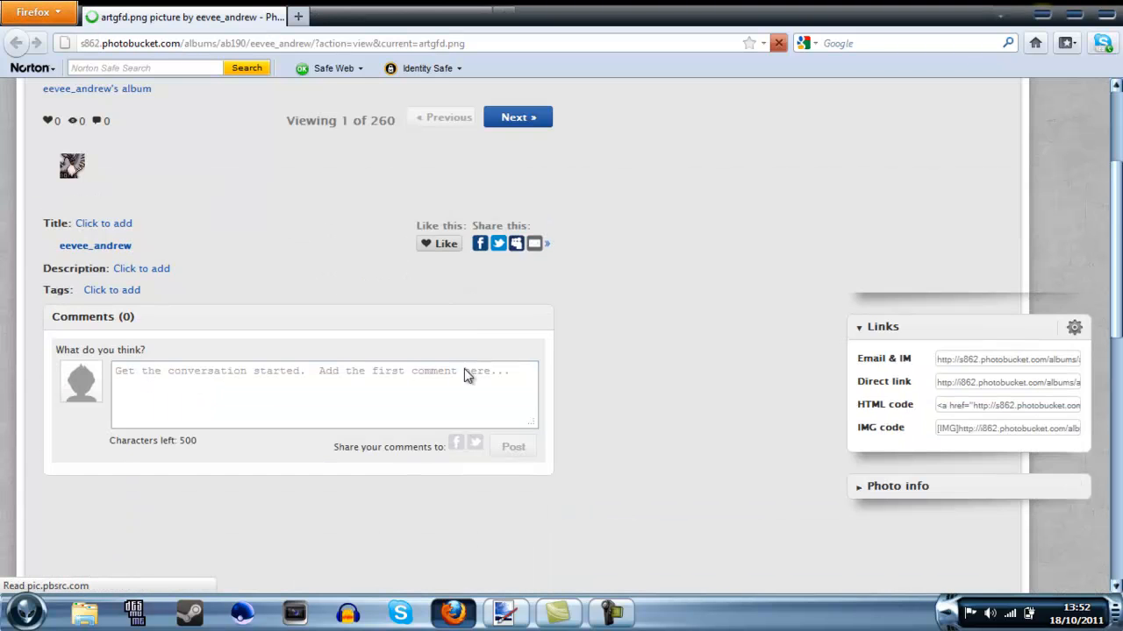
scroll(1052, 445, "up", 2)
scroll(1035, 443, "down", 1)
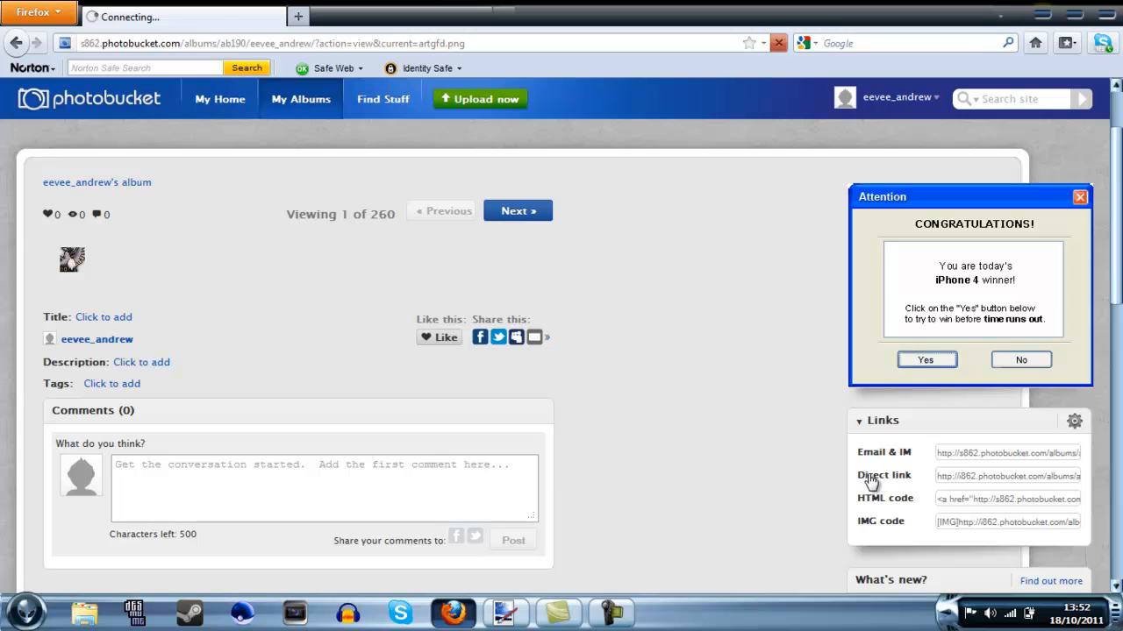
left_click(965, 476)
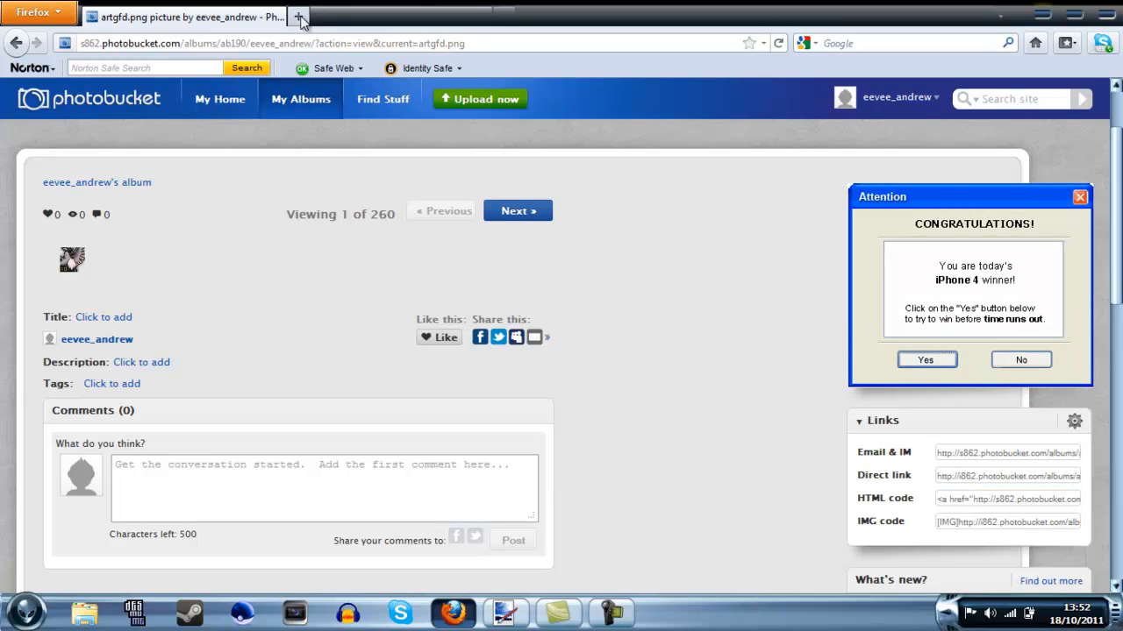
Open the TLumineon chat group at xat.com/tlumineon in a new tab and bring its chat box into view.
left_click(299, 16)
type("t")
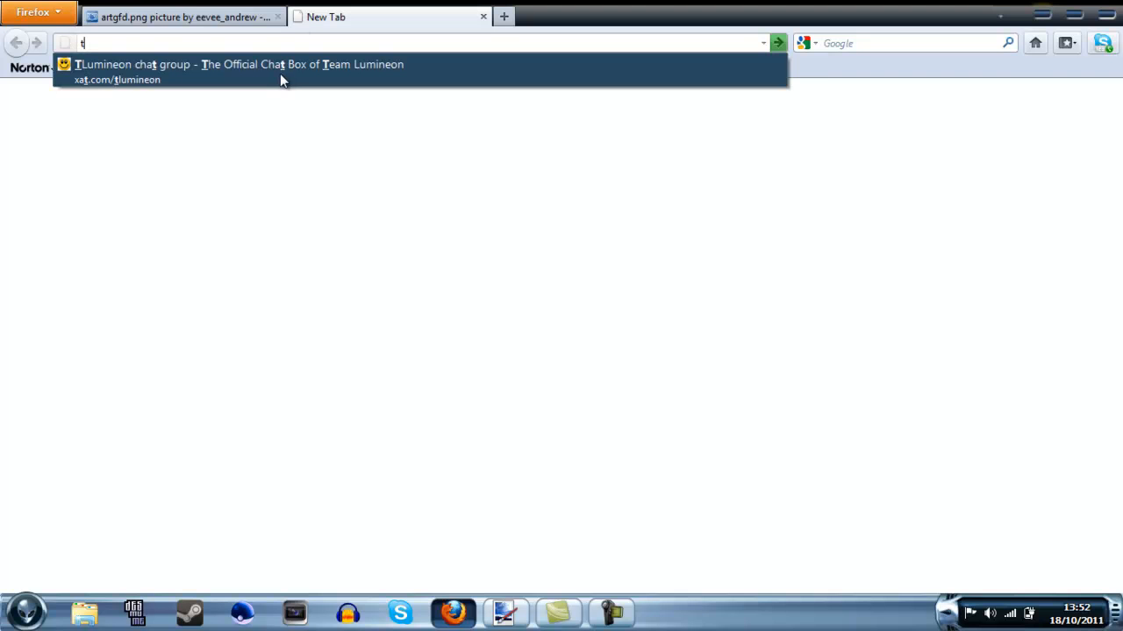
left_click(277, 76)
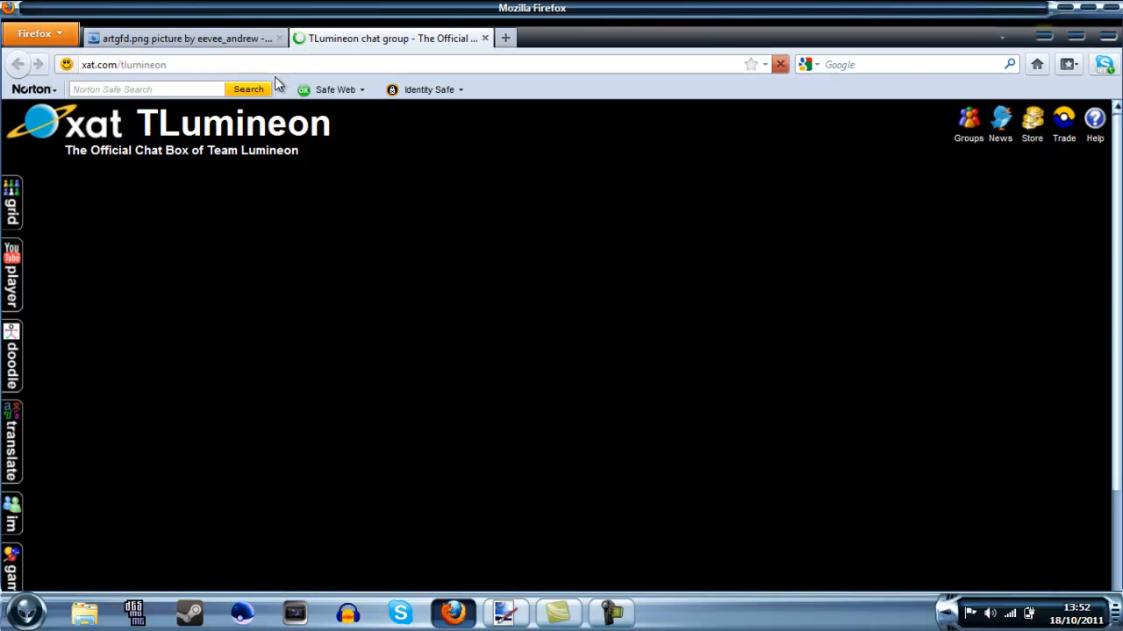
scroll(334, 237, "down", 2)
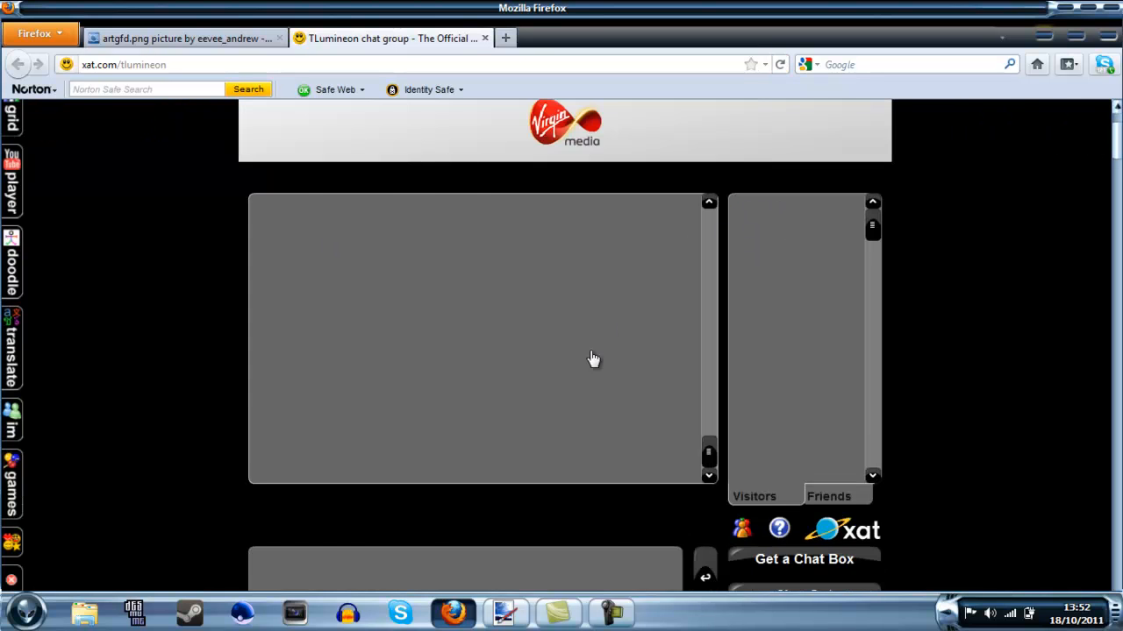
scroll(652, 417, "down", 2)
scroll(659, 400, "up", 2)
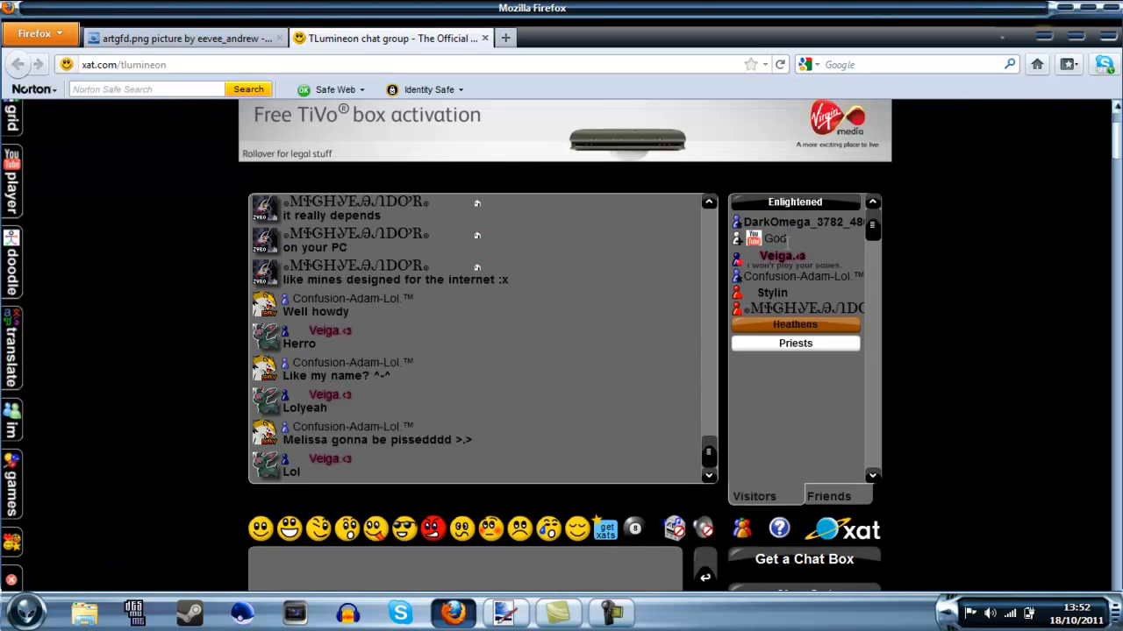
Replace the picture address in the own chat profile with the copied artgfd.png link and apply the change.
left_click(302, 576)
left_click(782, 223)
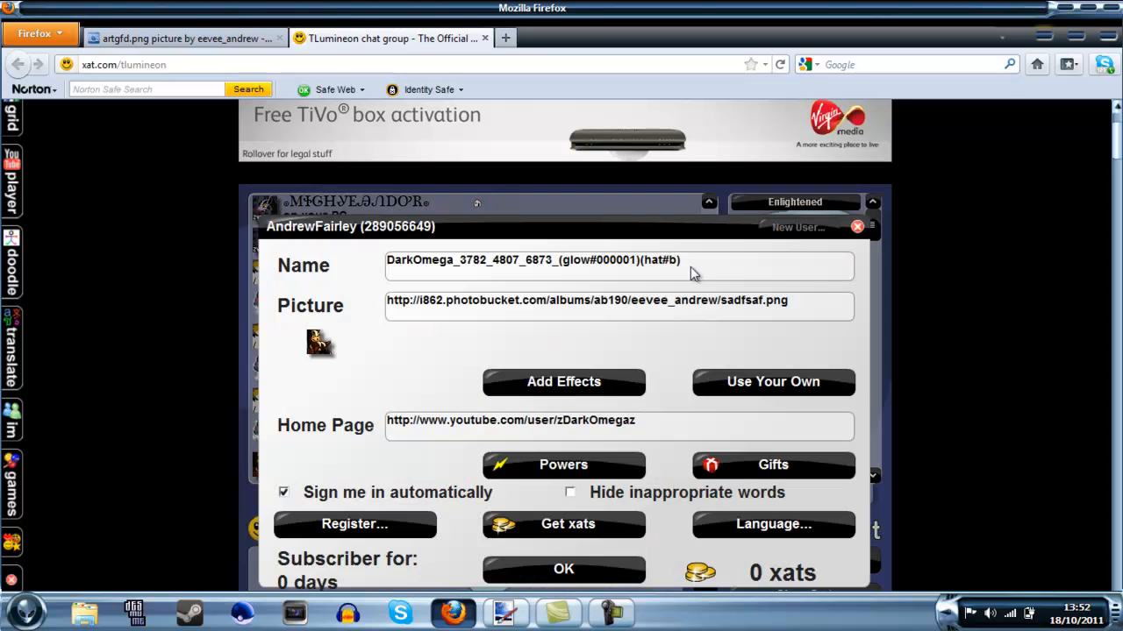
left_click_drag(791, 305, 265, 320)
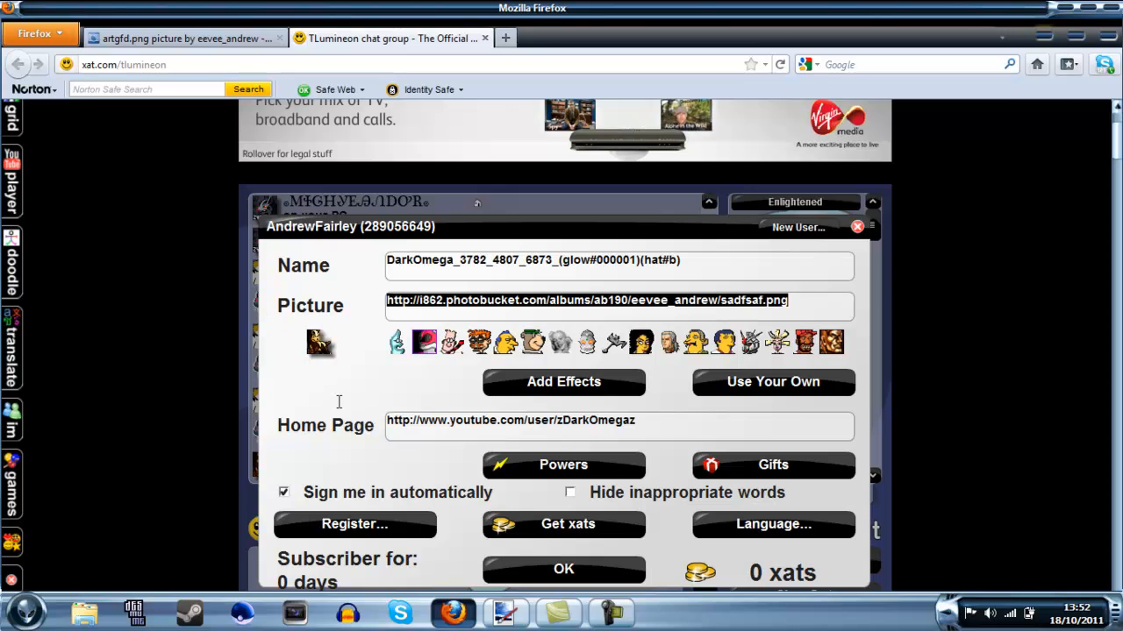
key("ctrl+v")
left_click(521, 568)
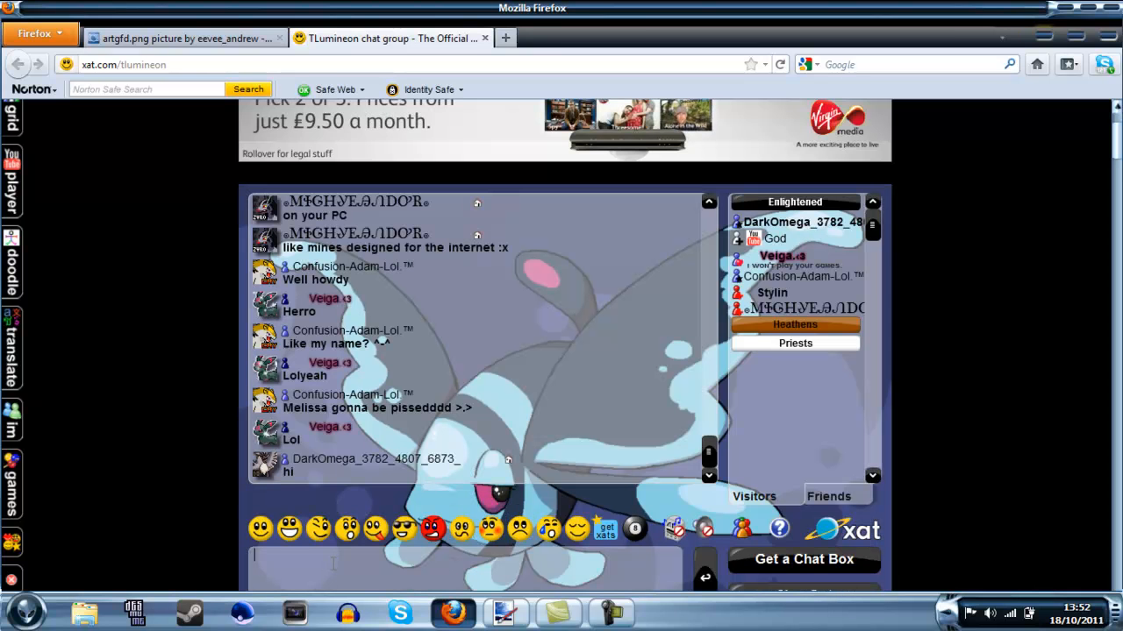
Send "hi" to the chat and write "bye youtub" as another message.
key("Return")
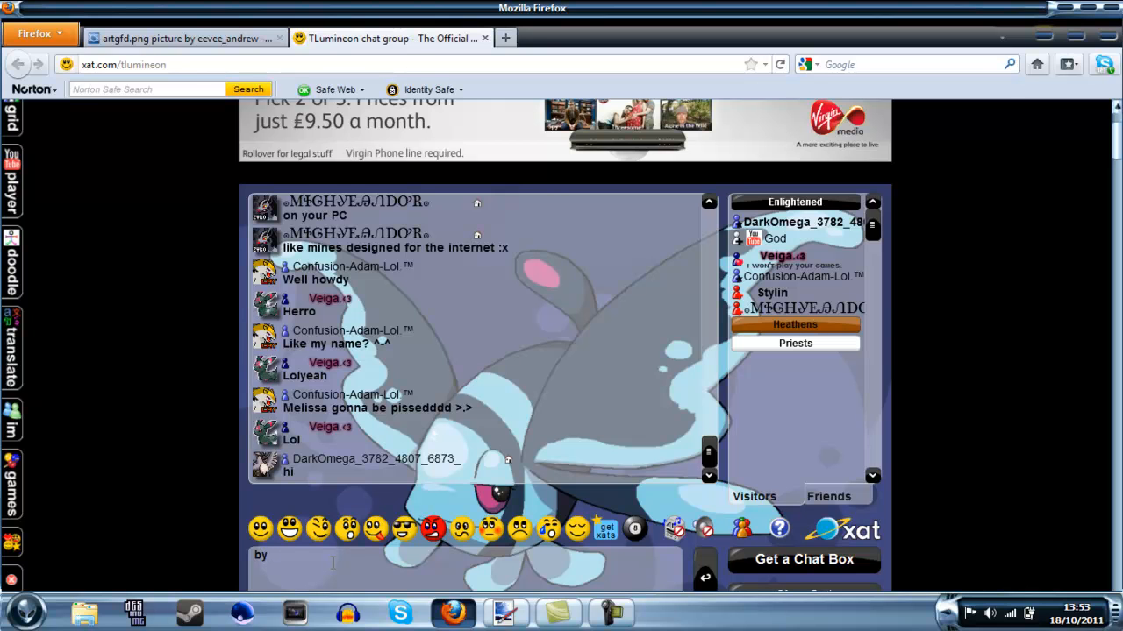
type("bye youtub")
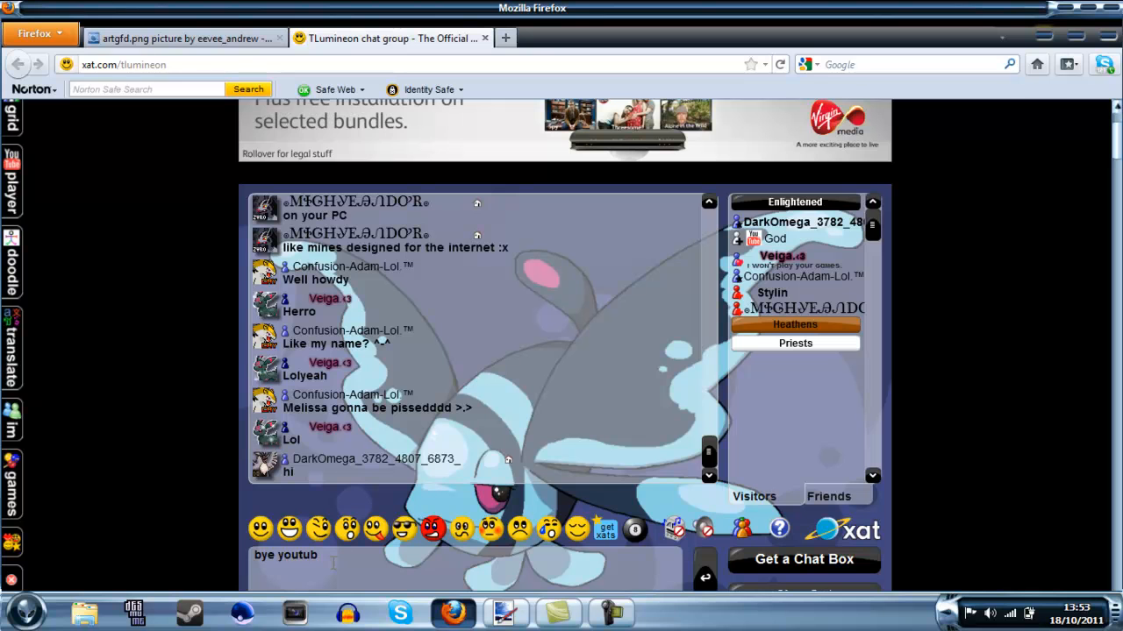
left_click(505, 612)
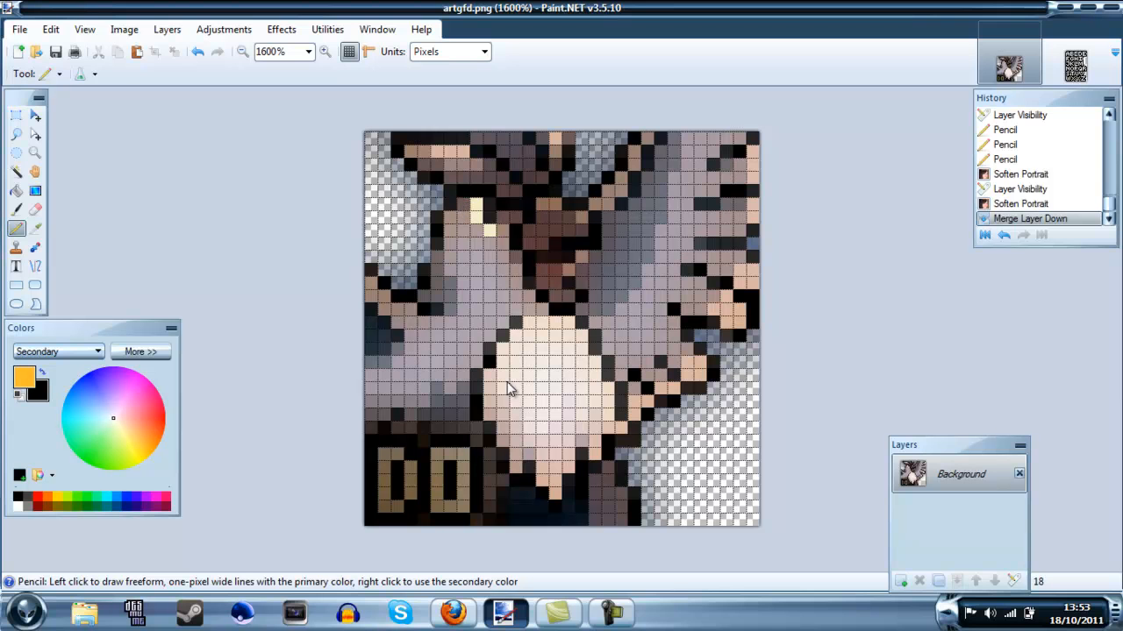
left_click(611, 612)
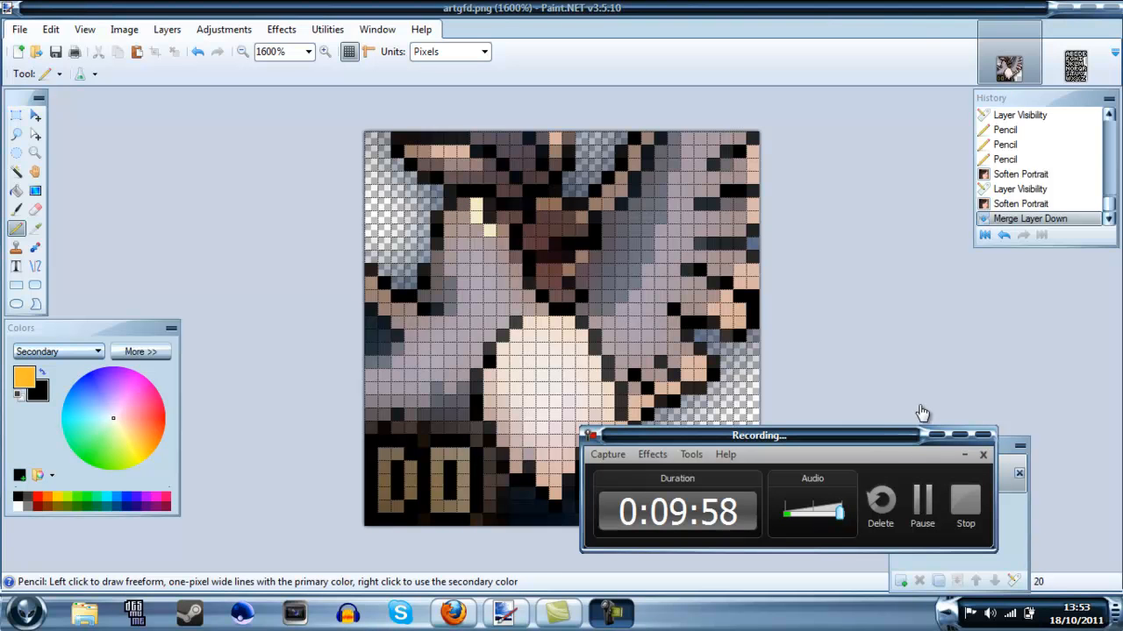
left_click(972, 521)
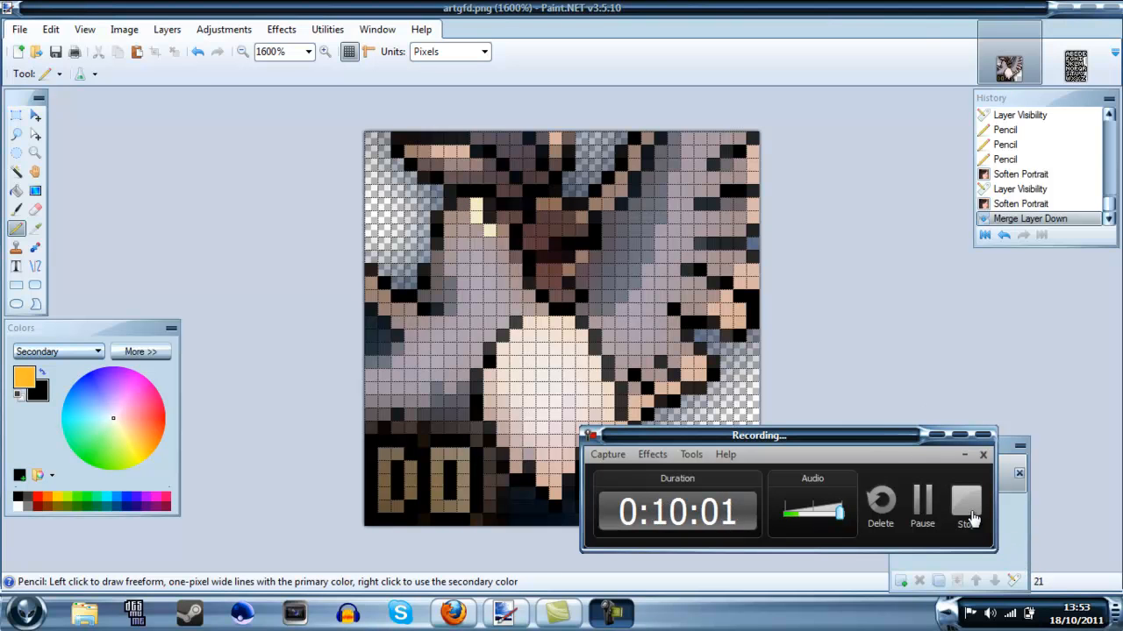